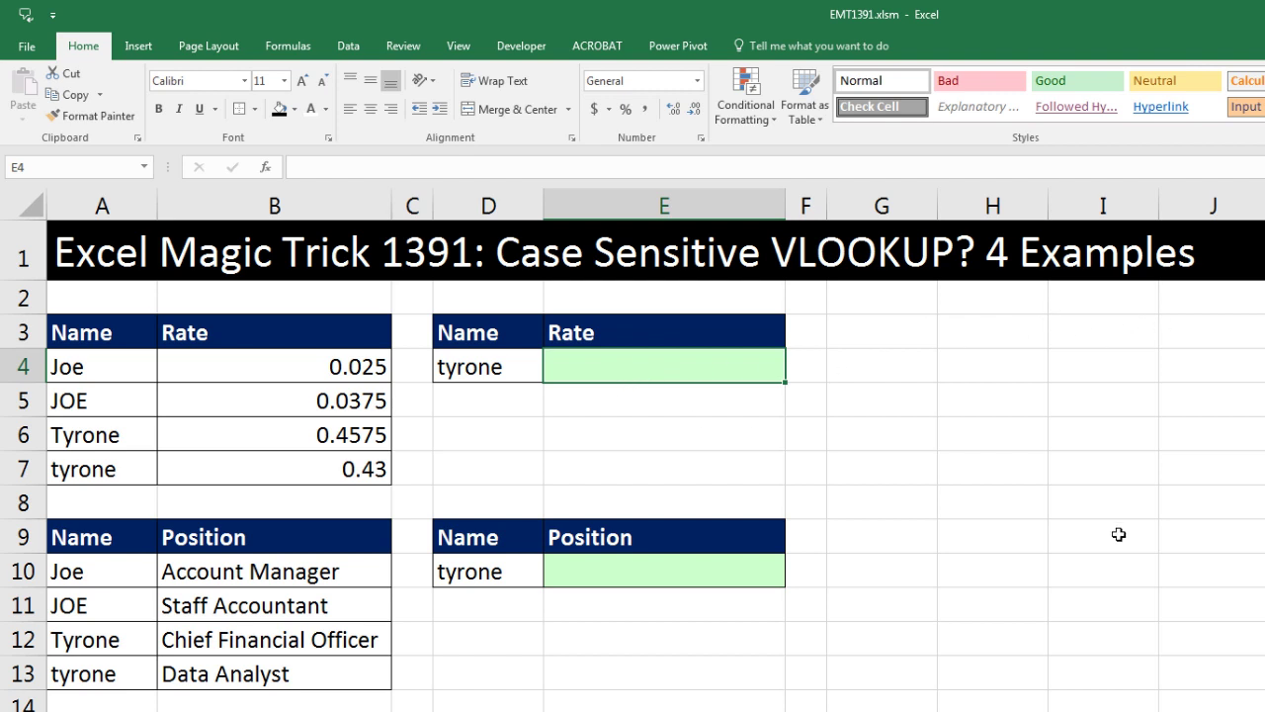
- Enter =VLOOKUP(D4,A4:B7,2,0) in cell E4 to look up the rate for the name in D4
type("=vl")
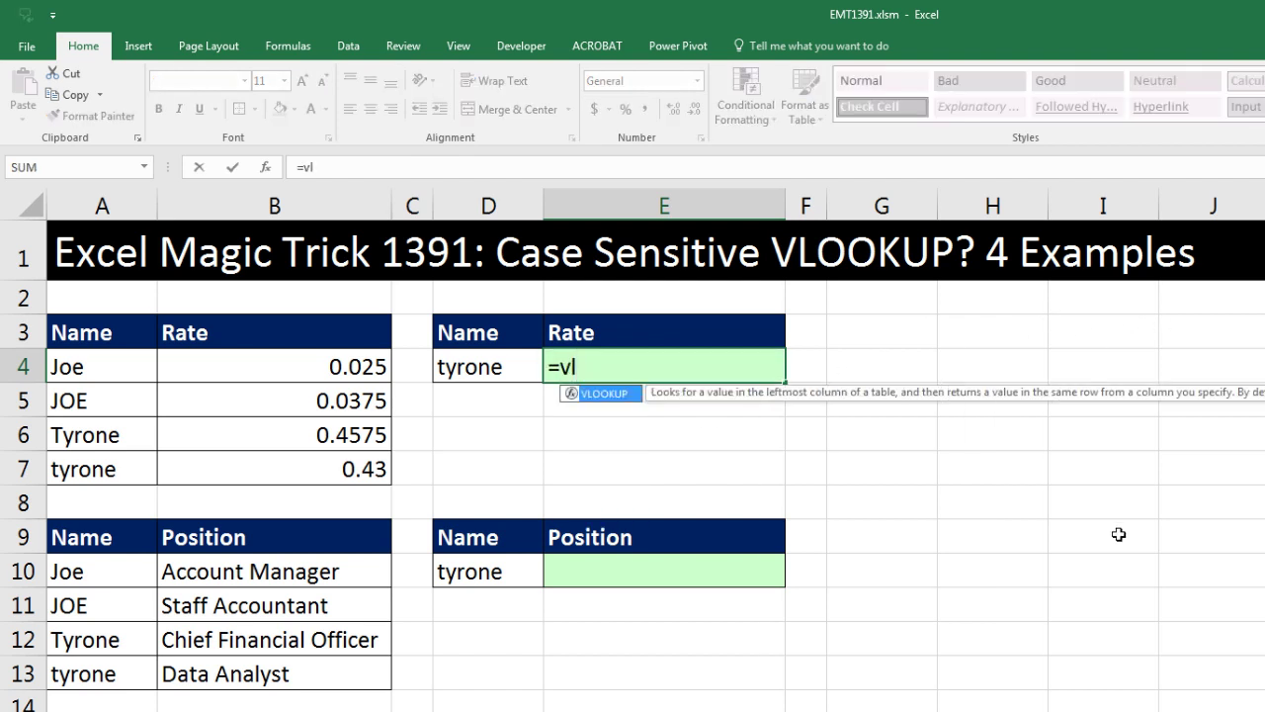
key("Tab")
left_click(506, 365)
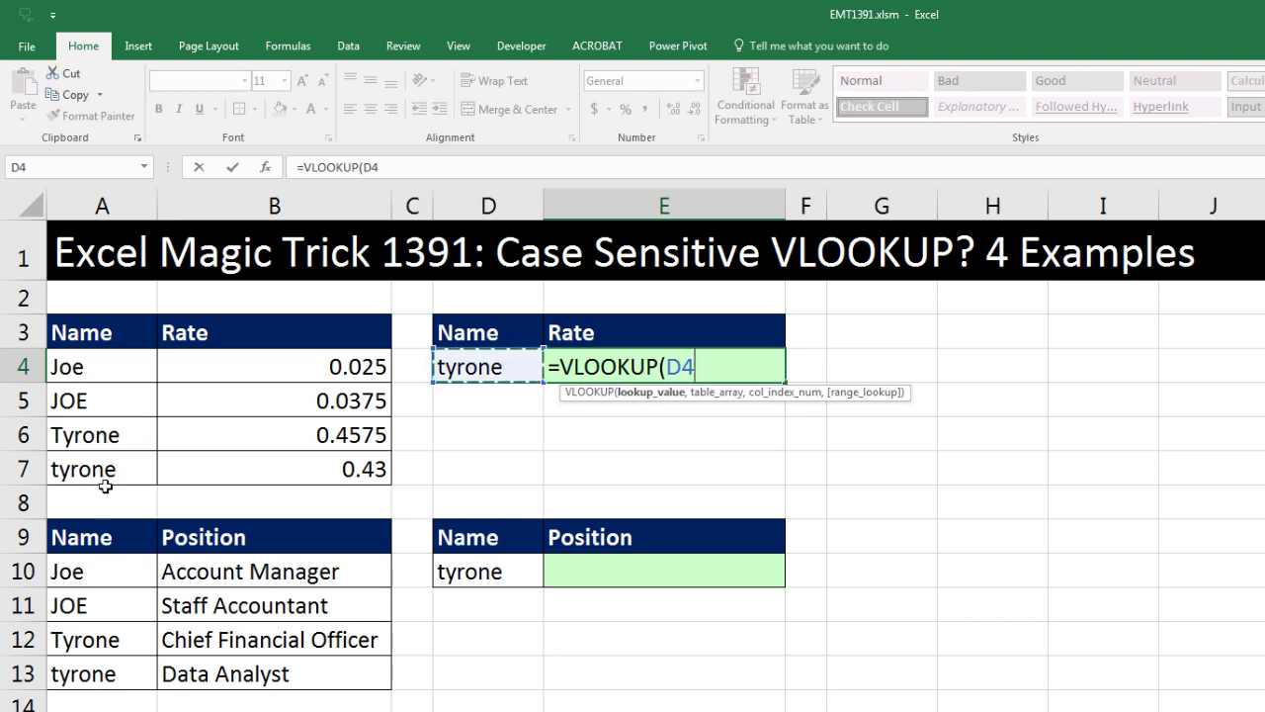
type(",")
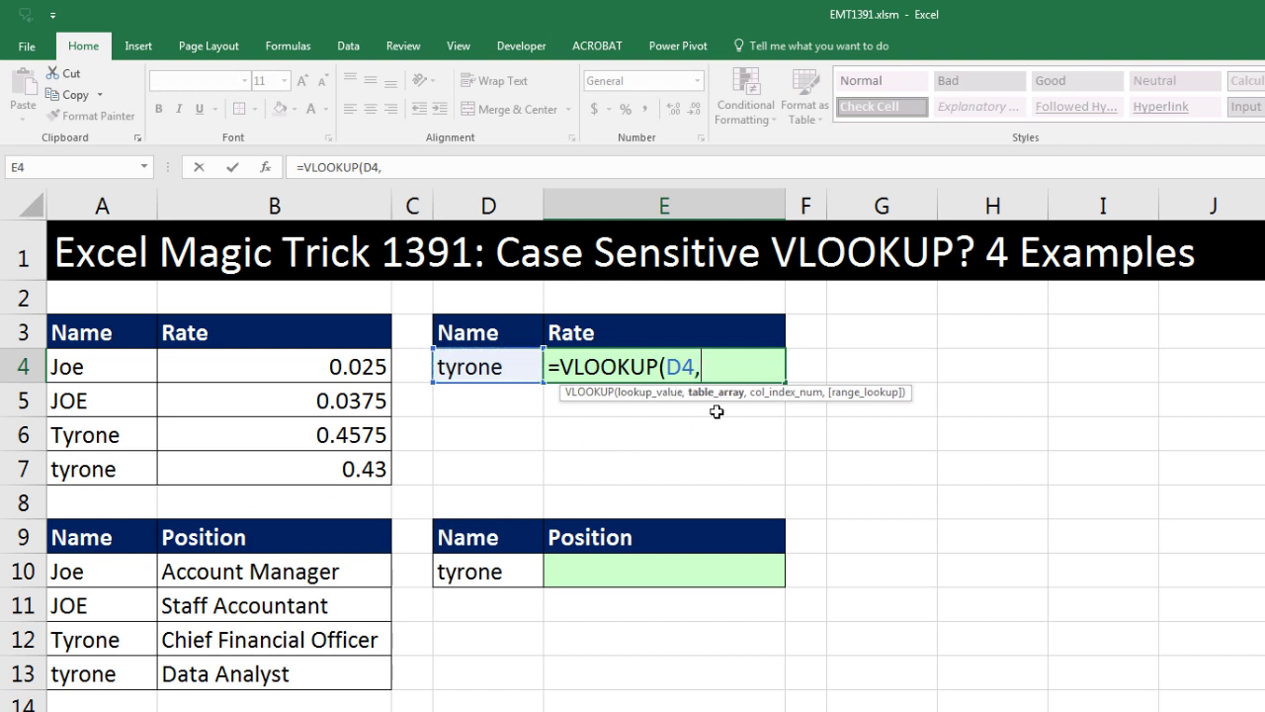
left_click_drag(142, 371, 254, 469)
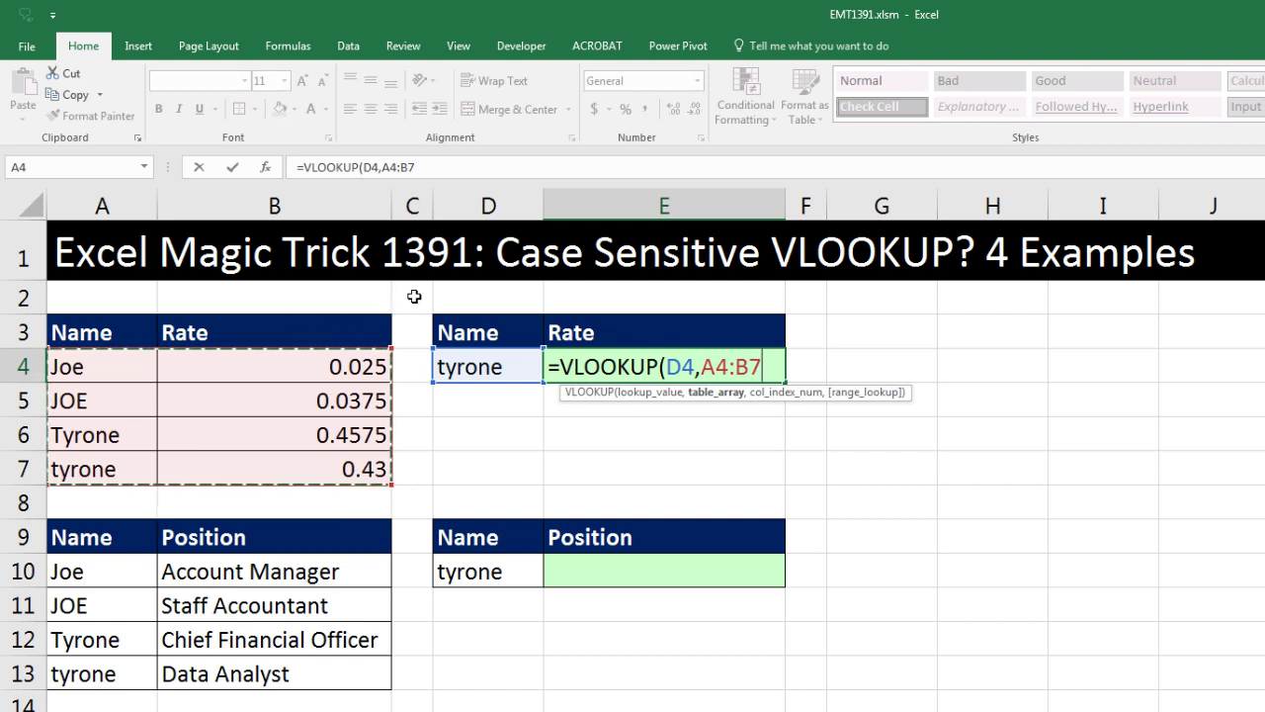
type(",")
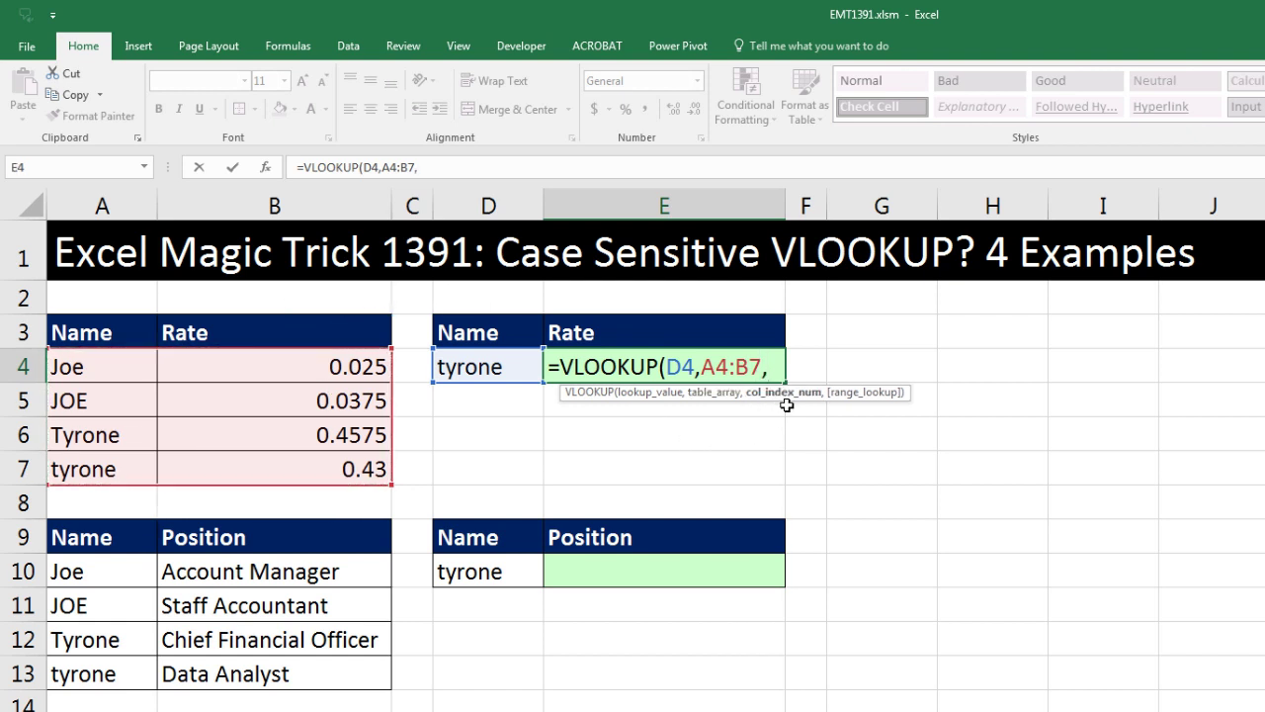
type("2,0")
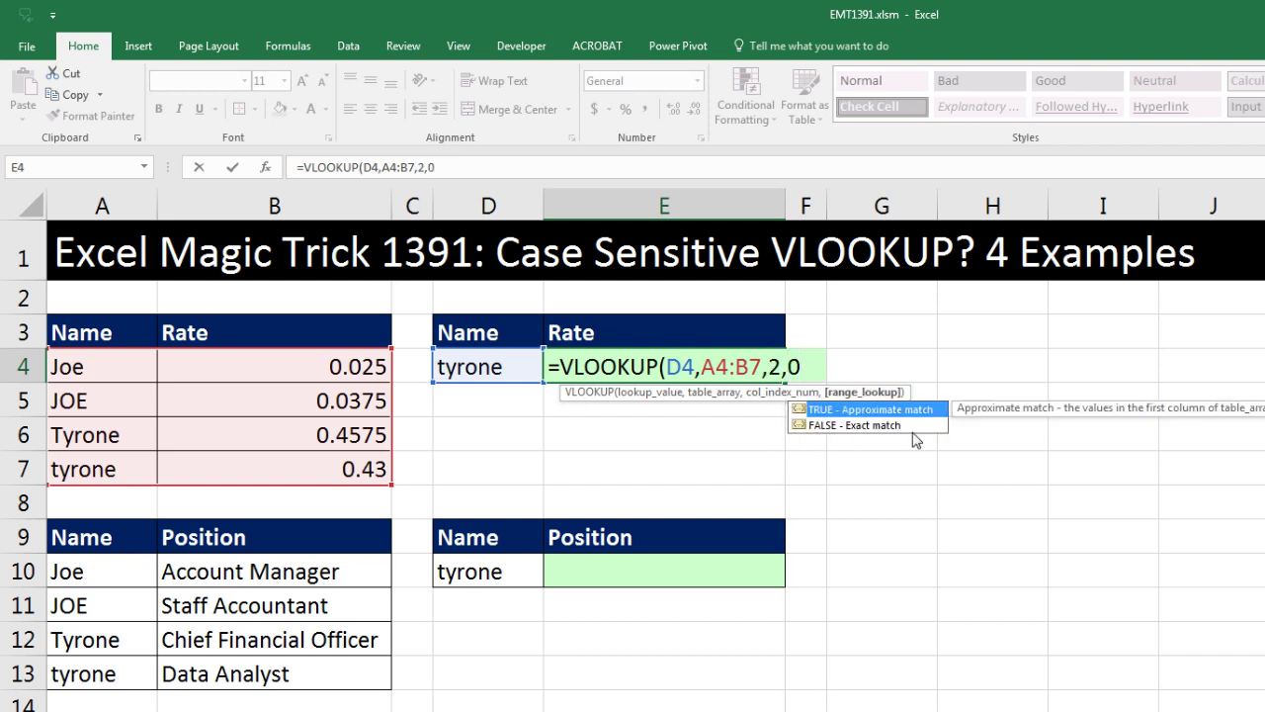
type(")")
key("Return")
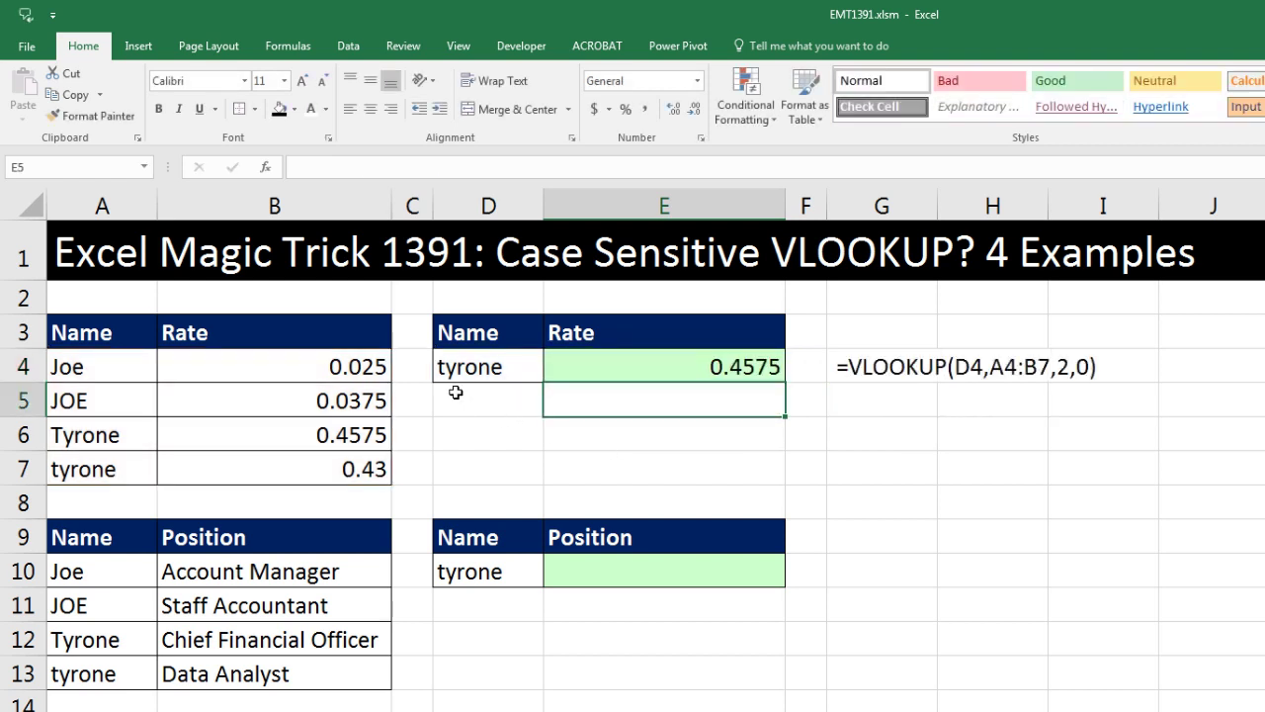
- Check the rate in cell B6 against the lookup and review the references in E4's VLOOKUP formula
left_click(297, 439)
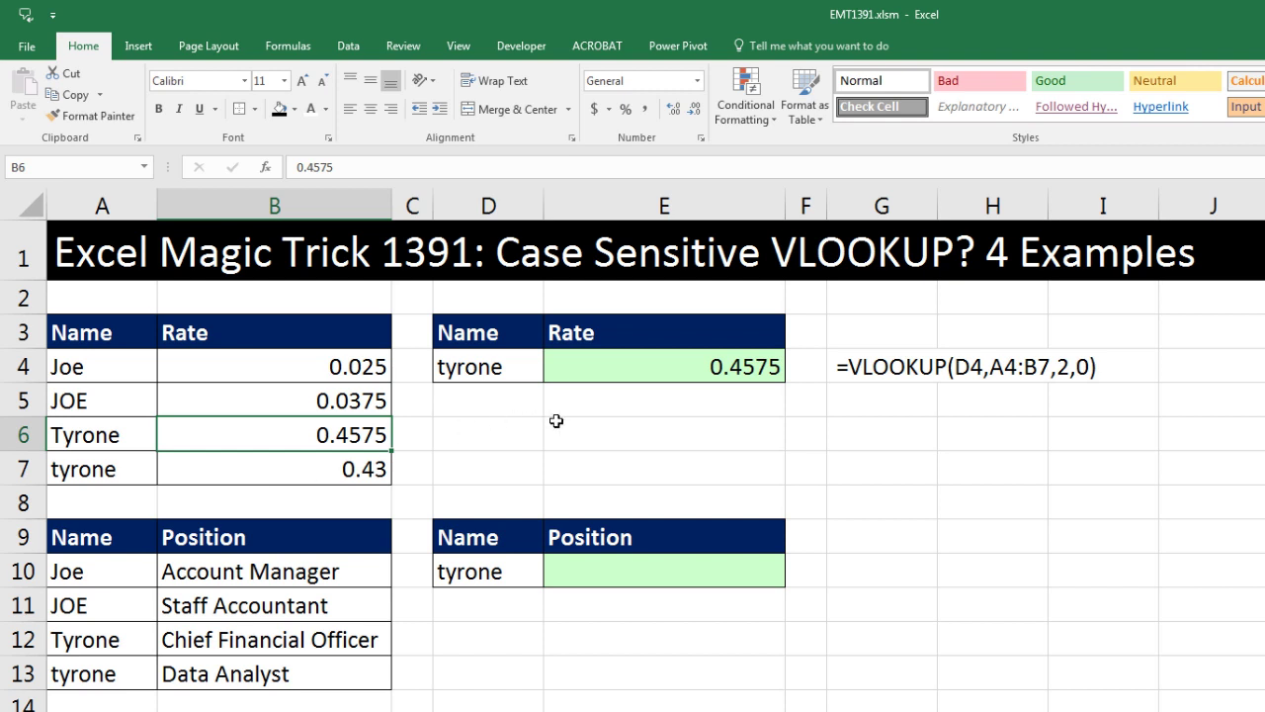
left_click(679, 366)
key("F2")
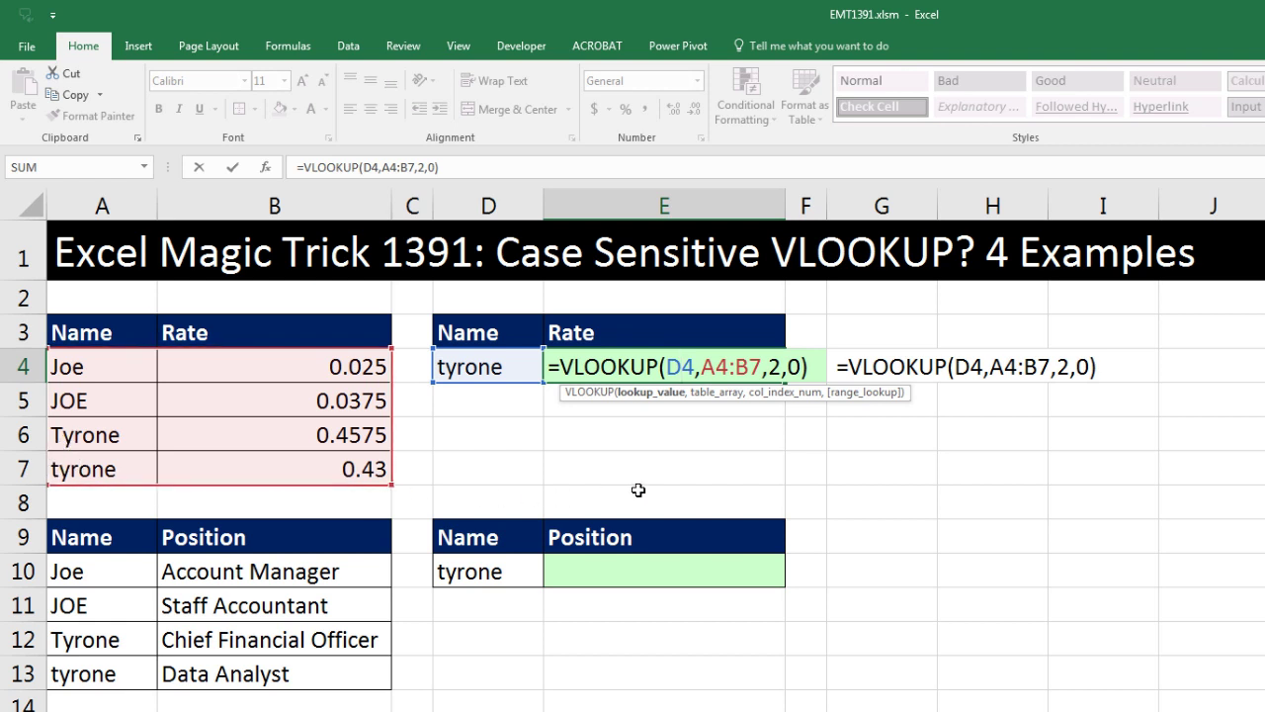
key("ctrl+Return")
- Enter the comparison formula ="T"="t" in cell E6 to test whether the equals operator is case sensitive
left_click(710, 430)
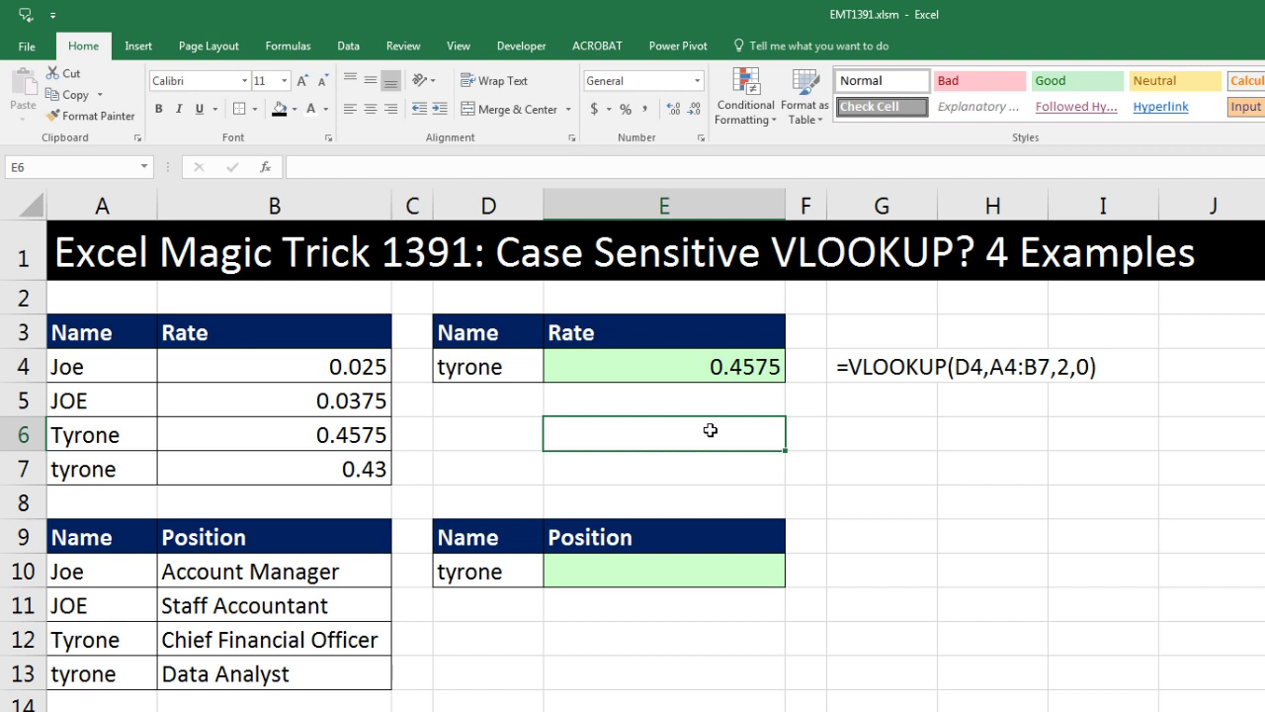
type("=\"")
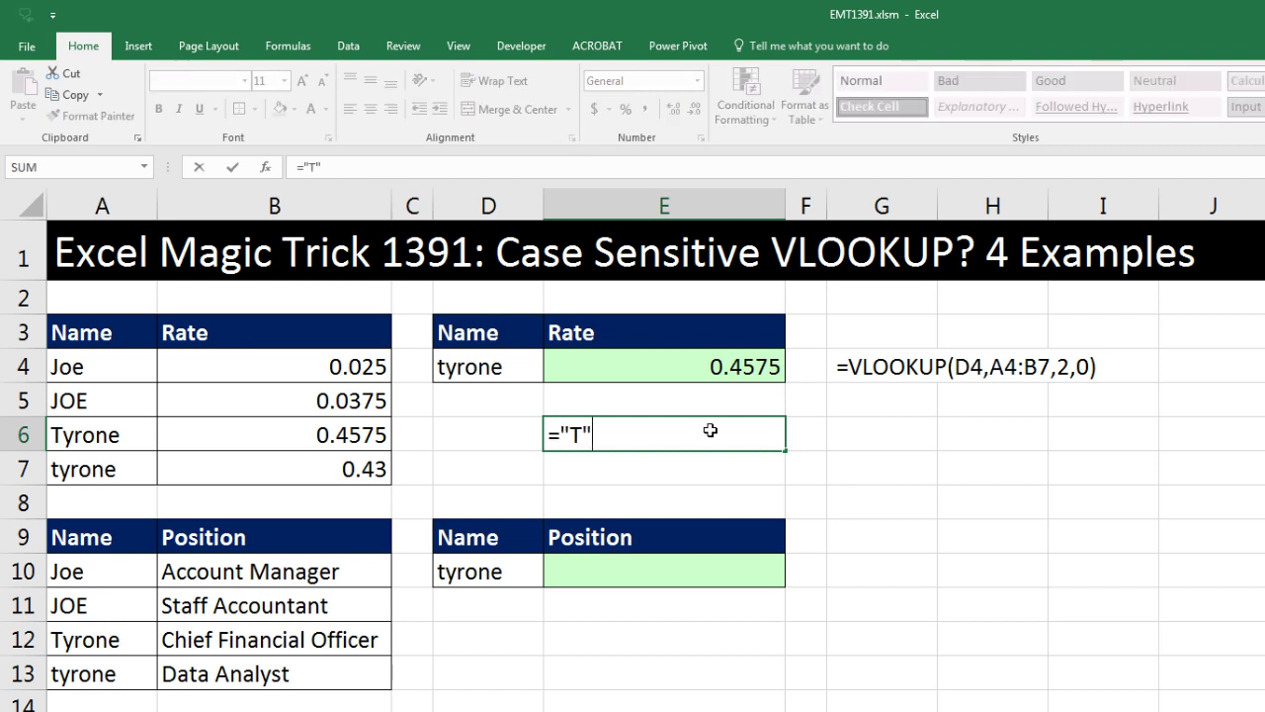
type("T\"=\"t")
key("Return")
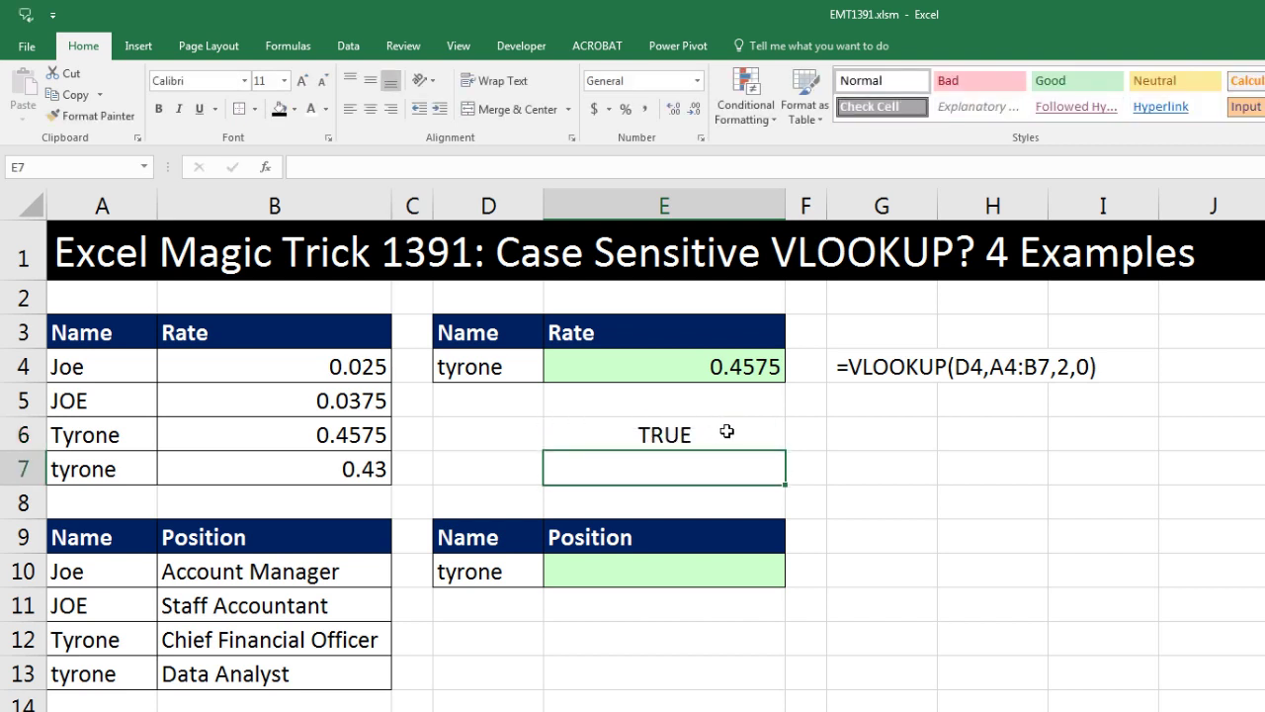
- Label the comparison test with the text "T = t ?" in cell D6
left_click(726, 432)
left_click(492, 442)
type("T")
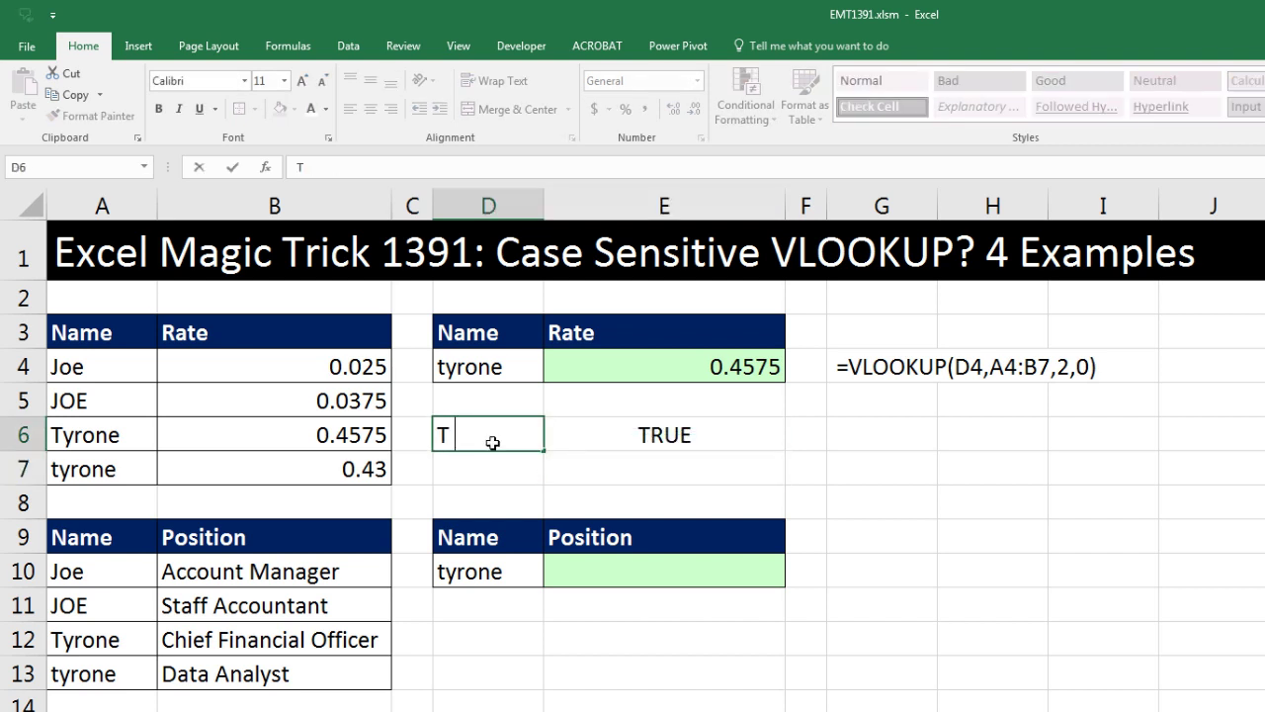
type(" = t ?")
key("Return")
- Replace the formula in E4 with =EXACT(A4:A7,D4), preview its evaluated array, and restore the formula text
left_click(617, 371)
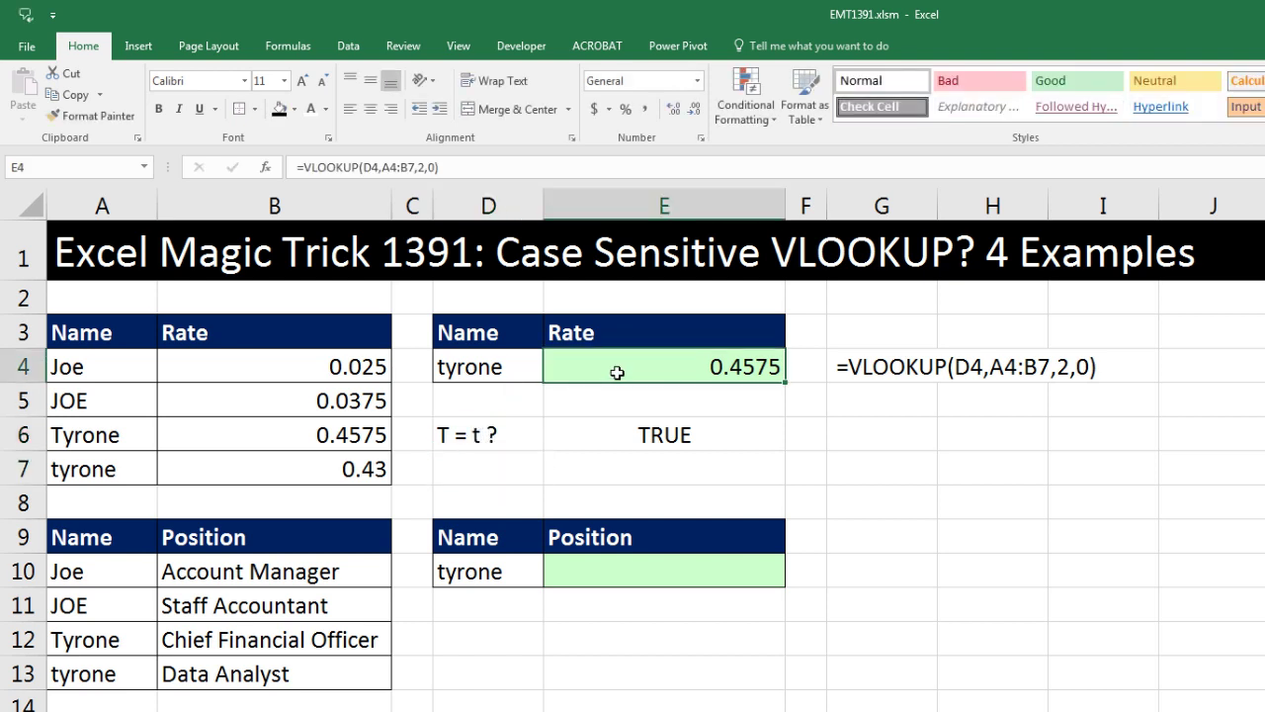
key("Delete")
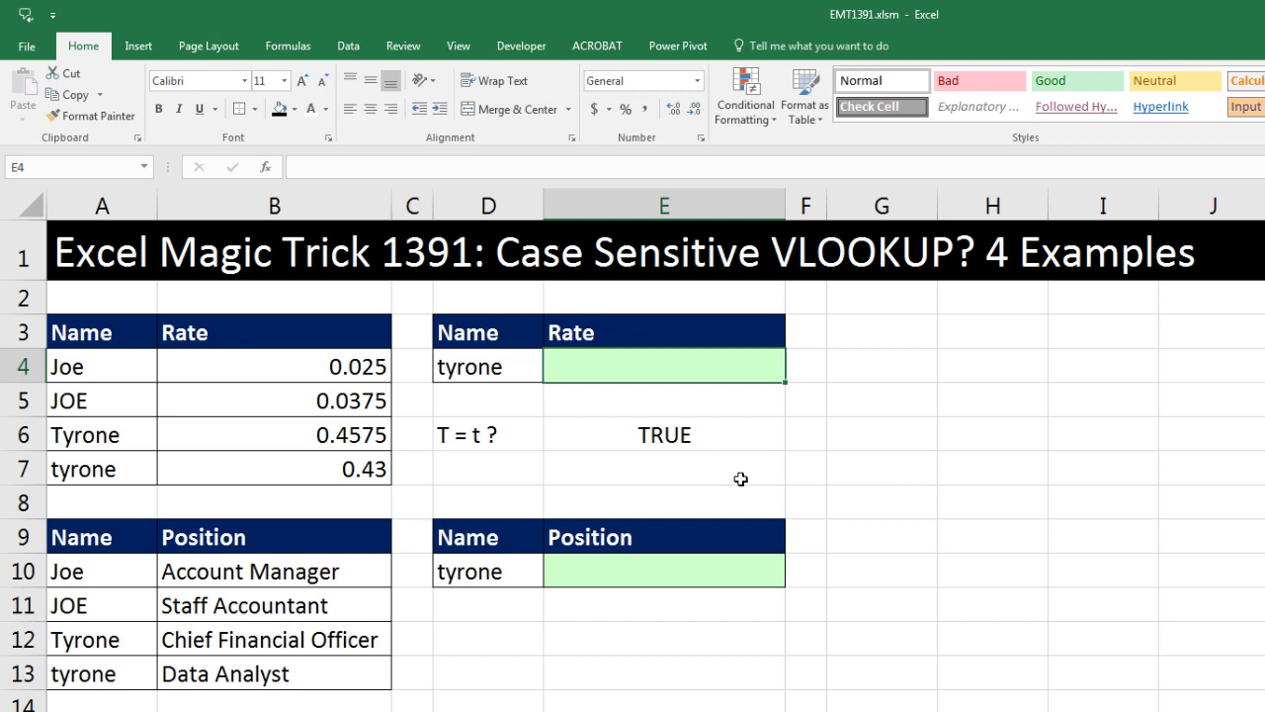
type("=ex")
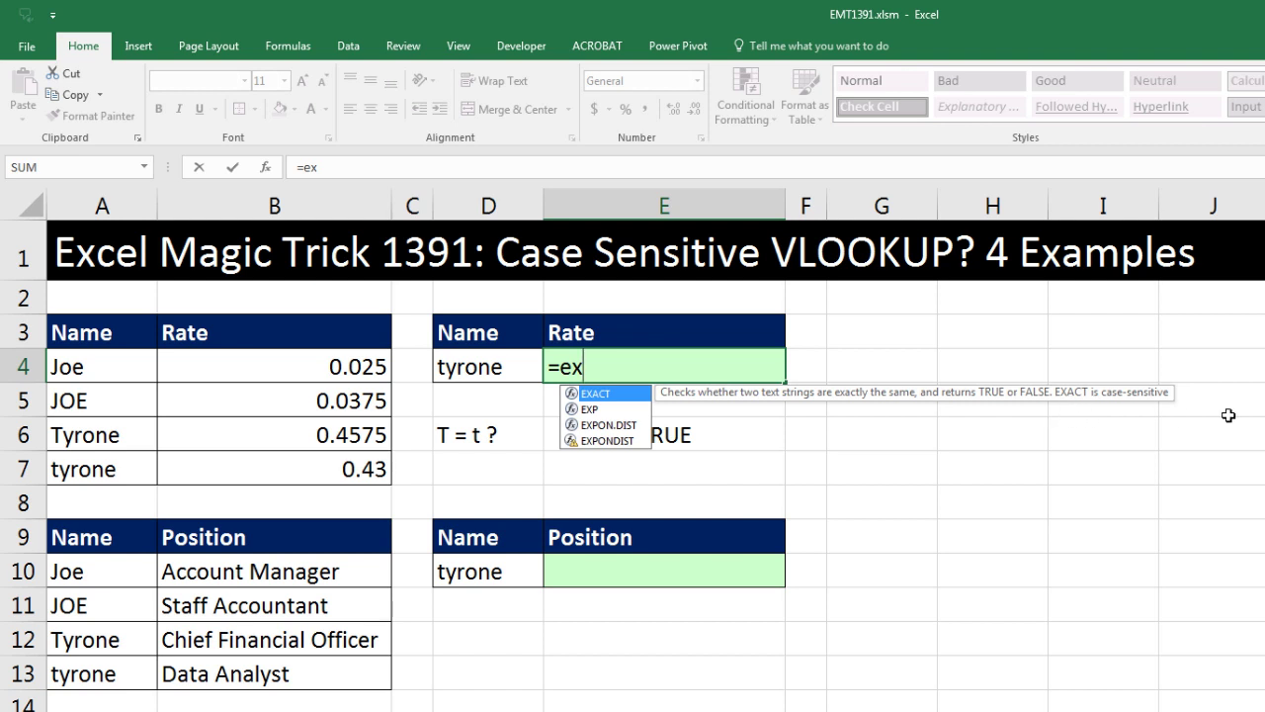
key("Tab")
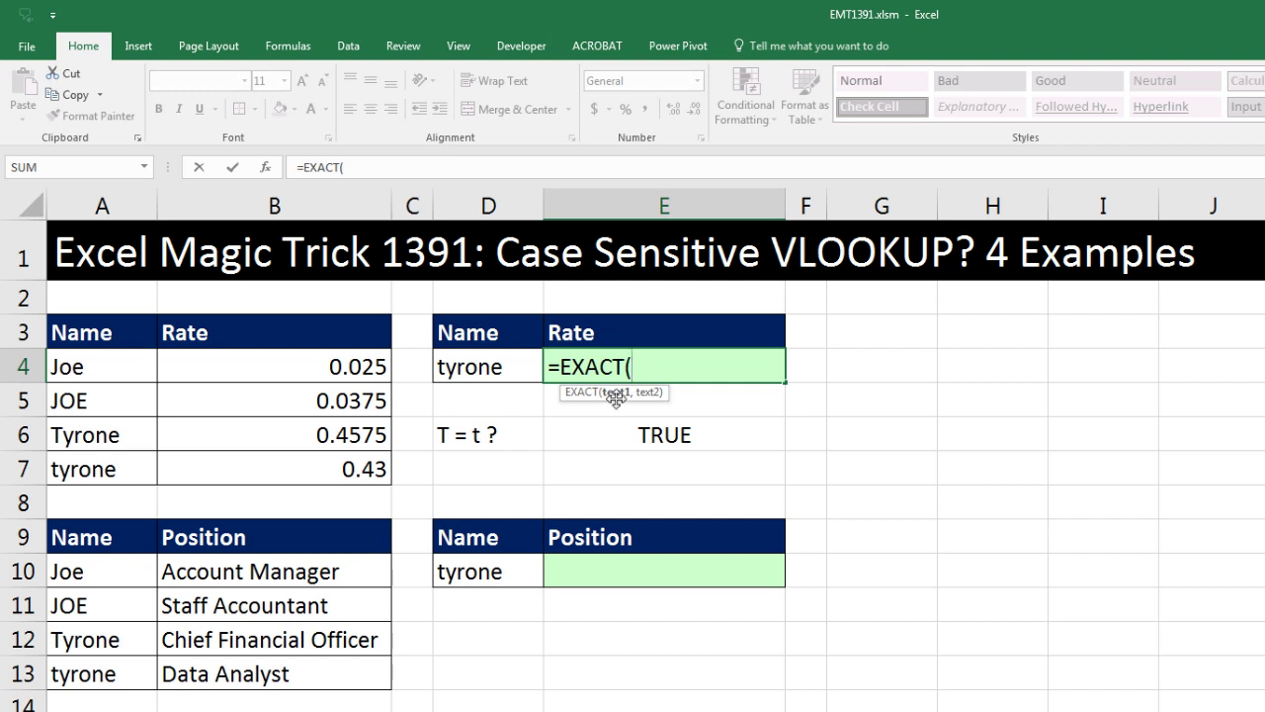
left_click_drag(90, 367, 92, 468)
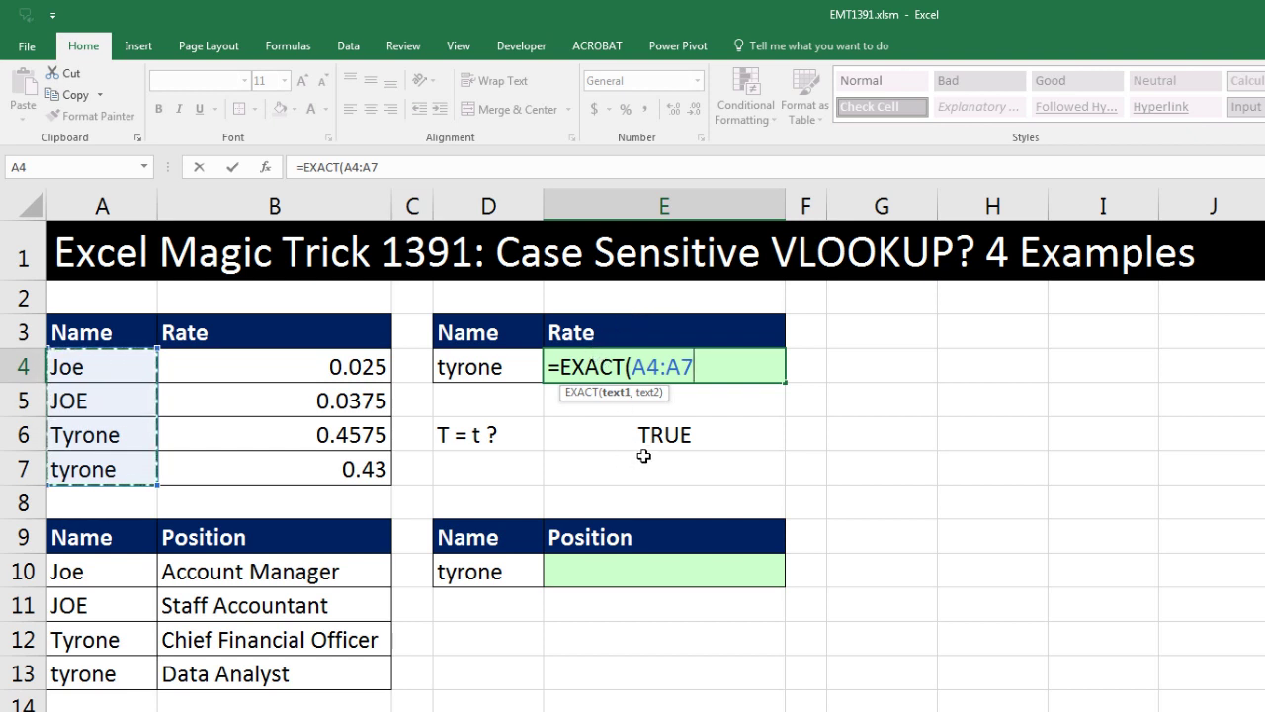
type(",")
left_click(487, 368)
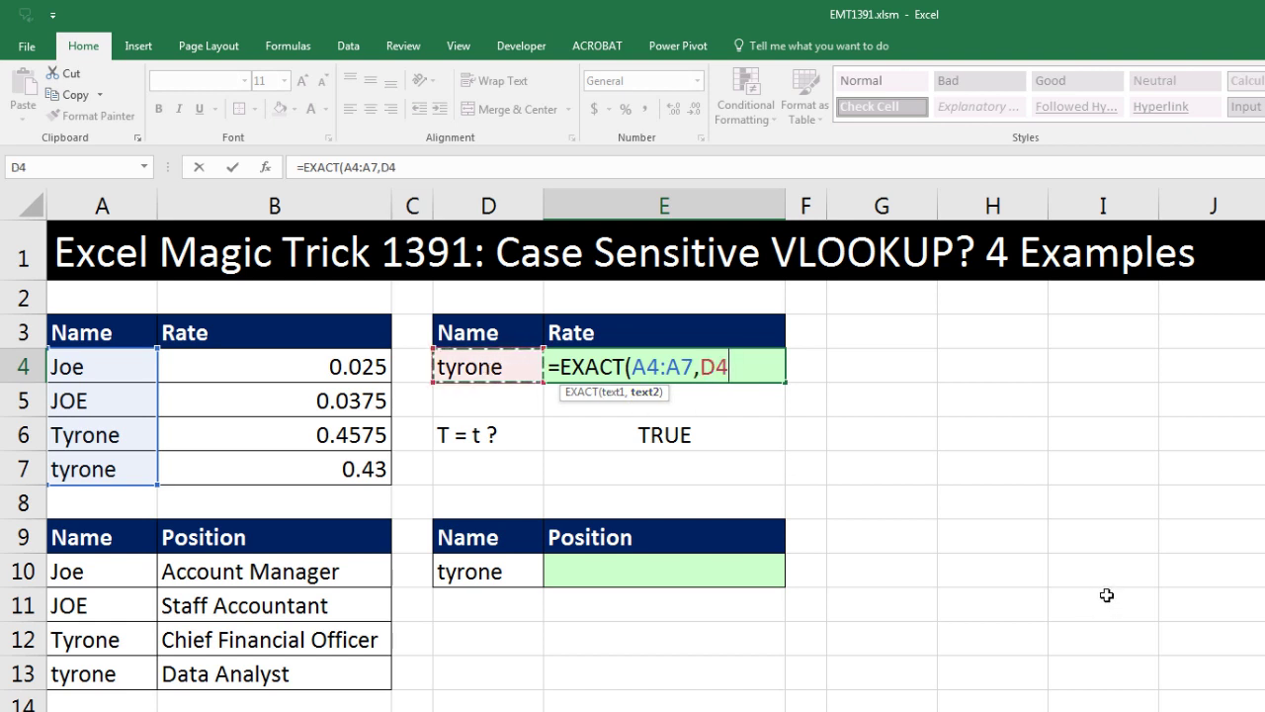
type(")")
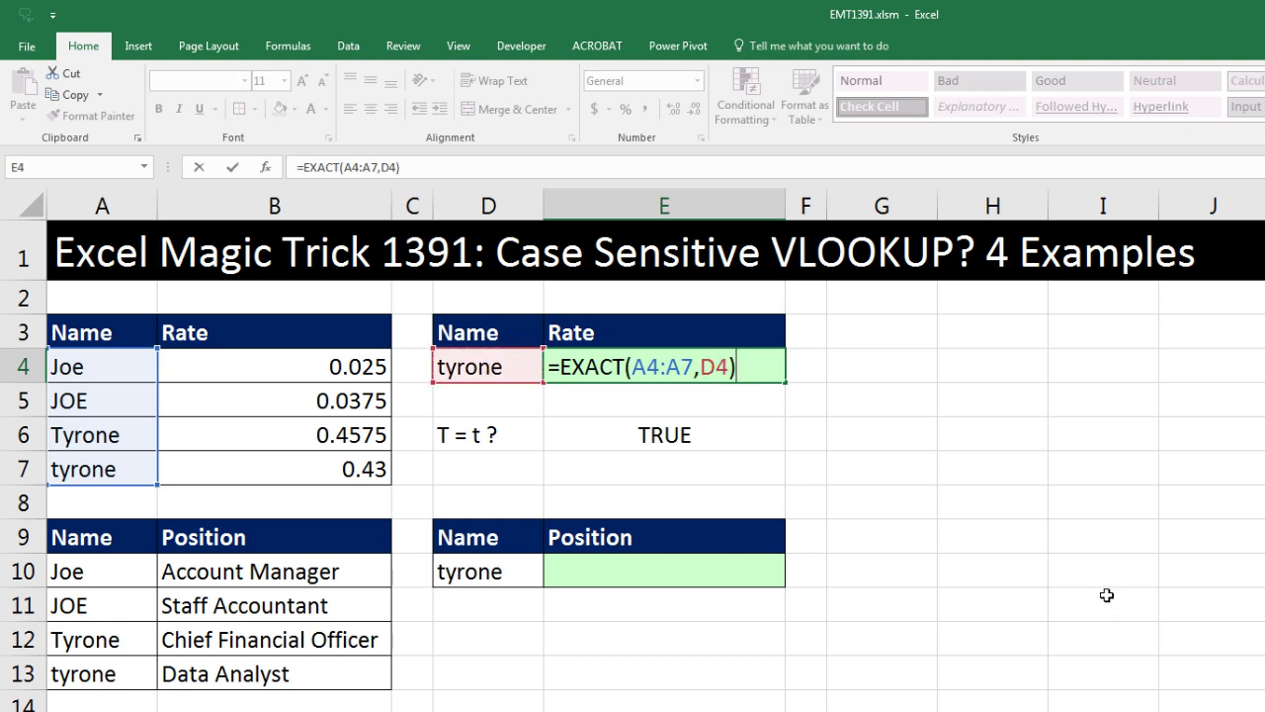
key("F9")
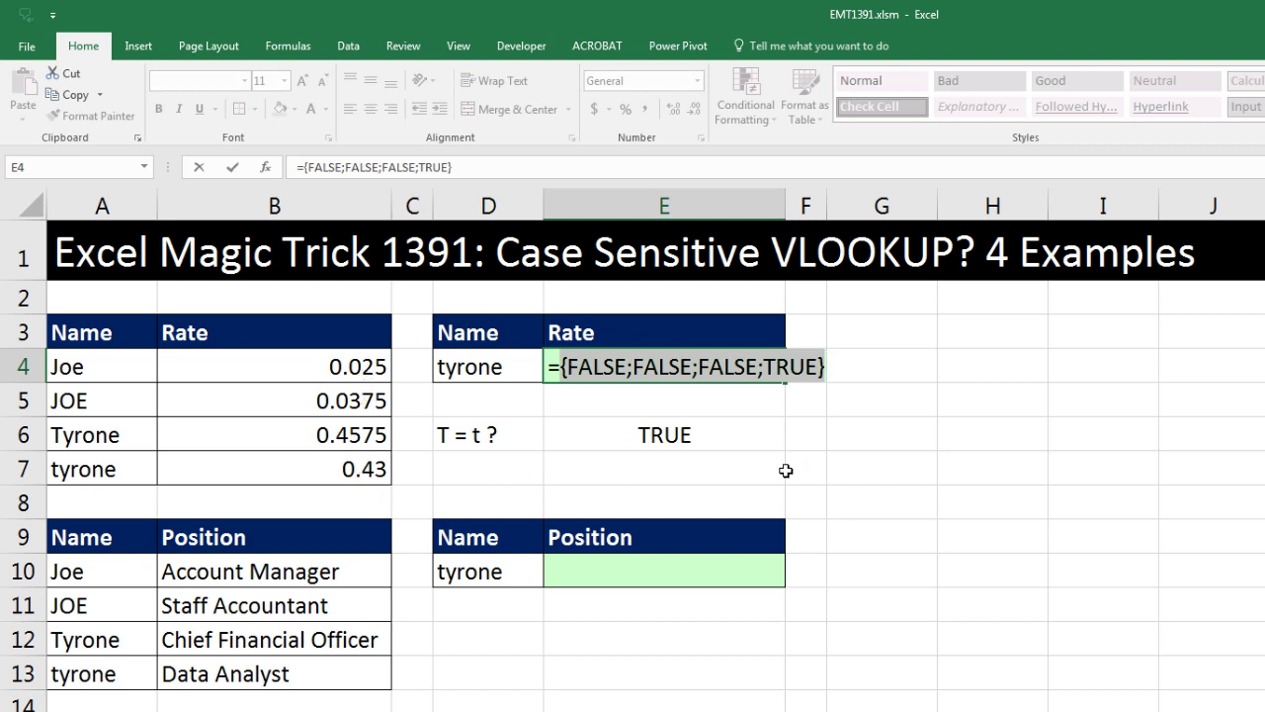
key("ctrl+z")
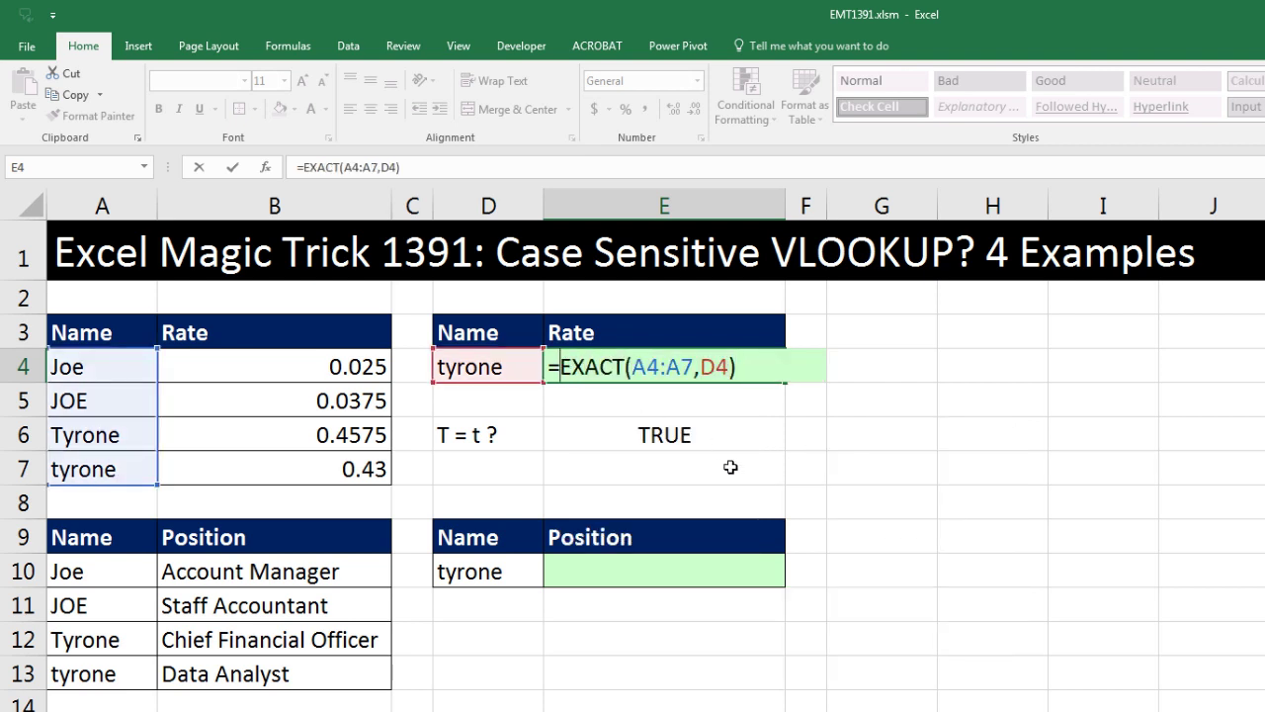
- Wrap E4's EXACT expression in SUMPRODUCT with the rates as second array: =SUMPRODUCT(EXACT(A4:A7,D4),B4:B7)
type("sump")
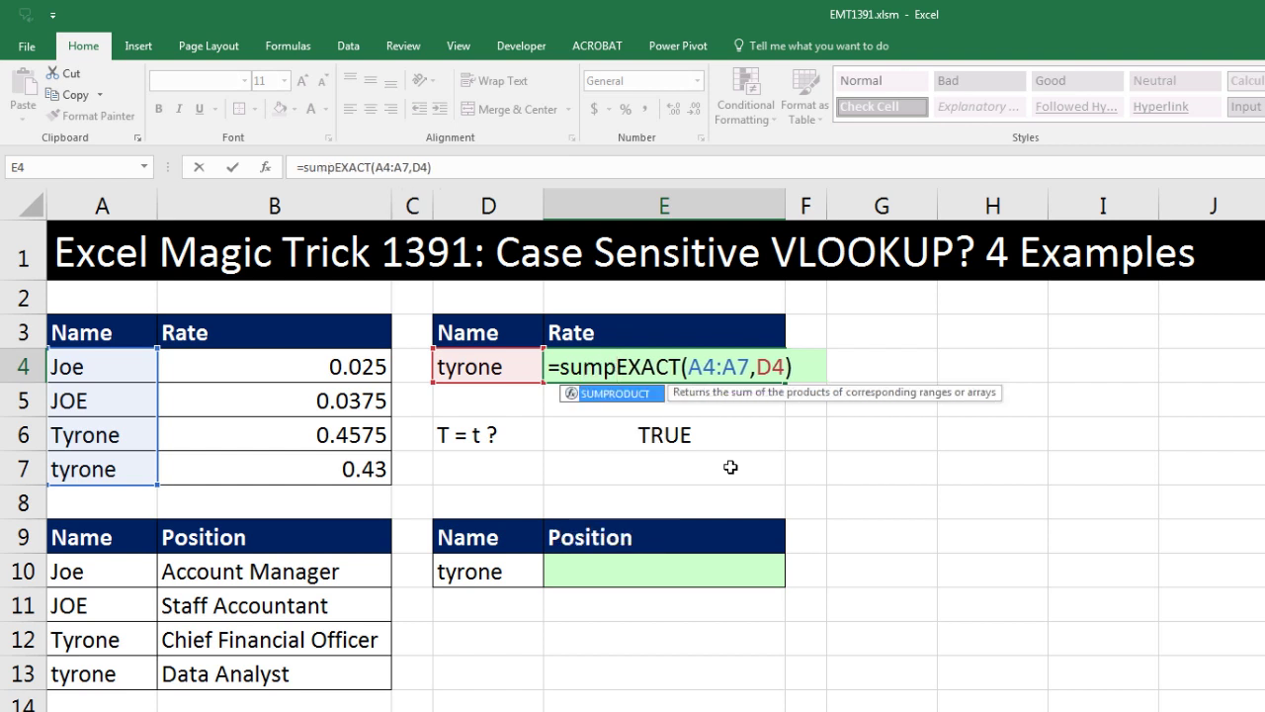
key("Tab")
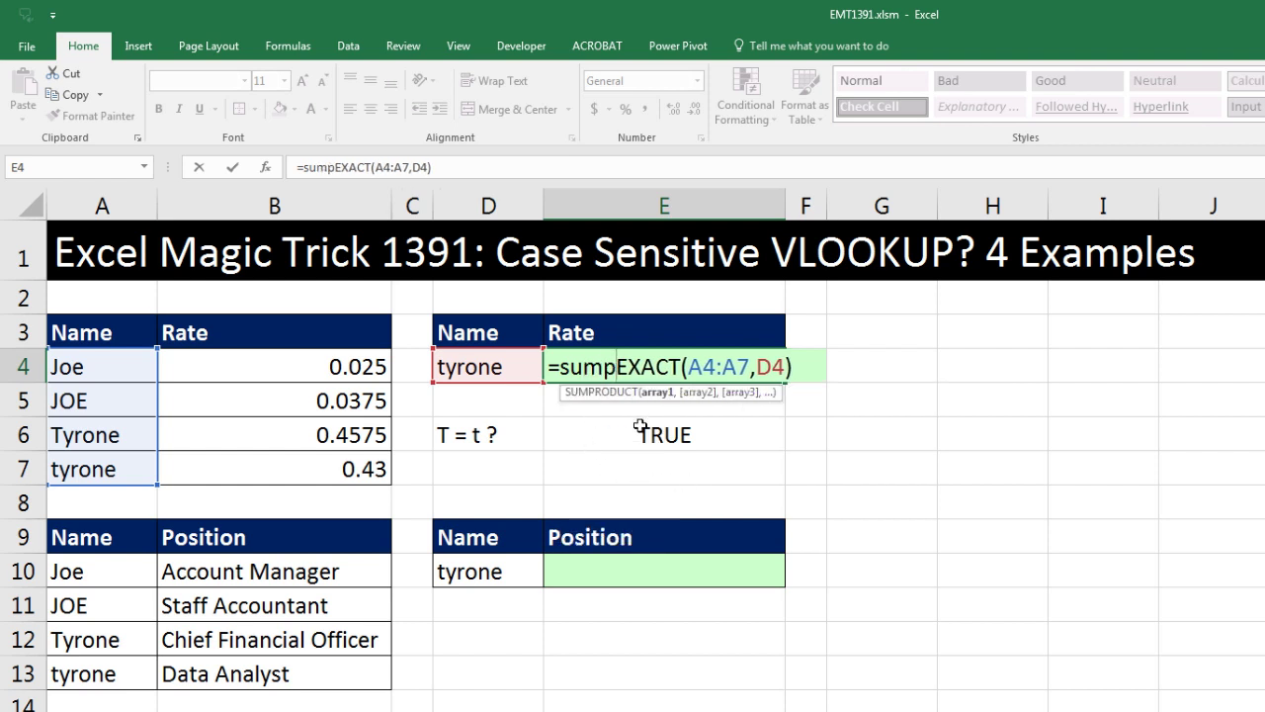
left_click(659, 393)
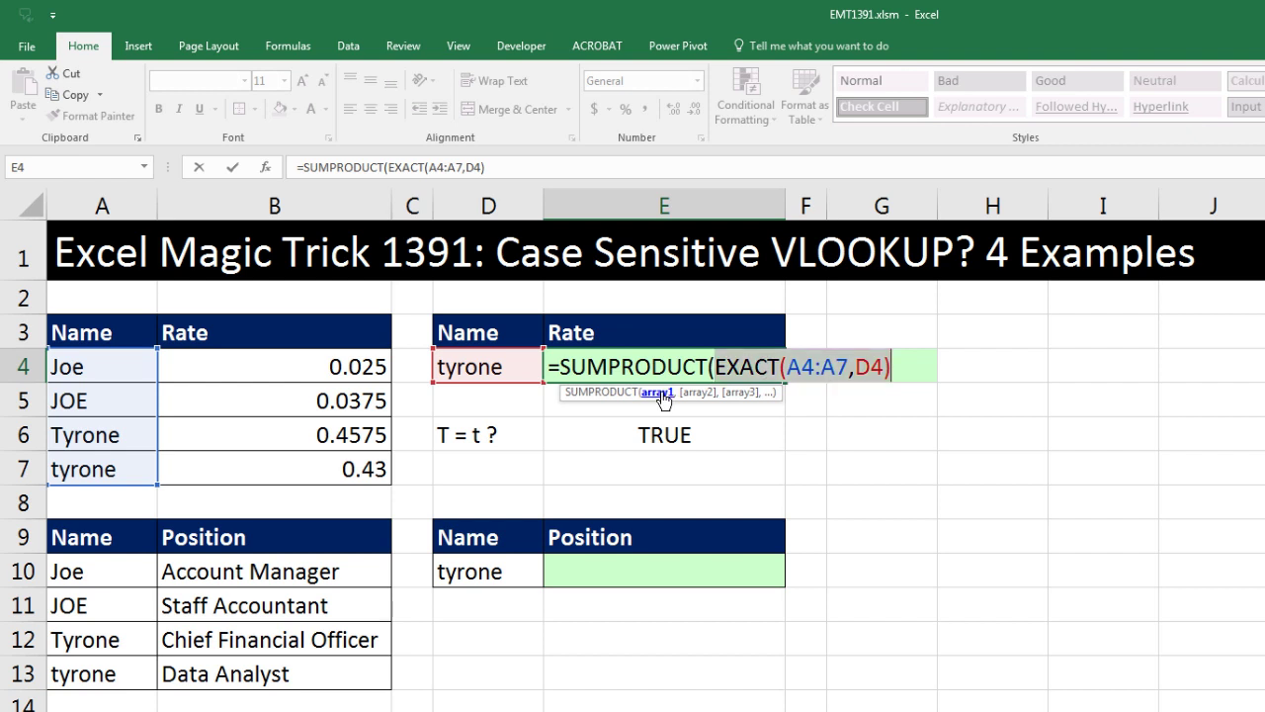
left_click(897, 369)
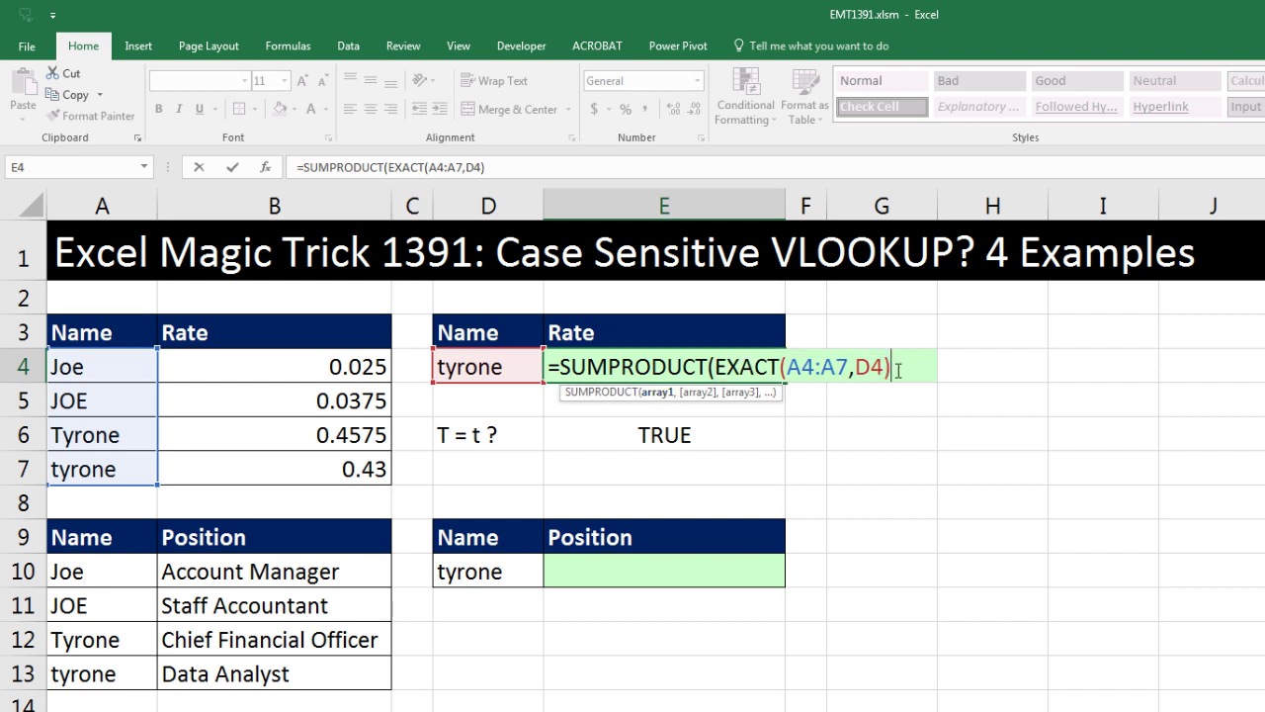
type(",")
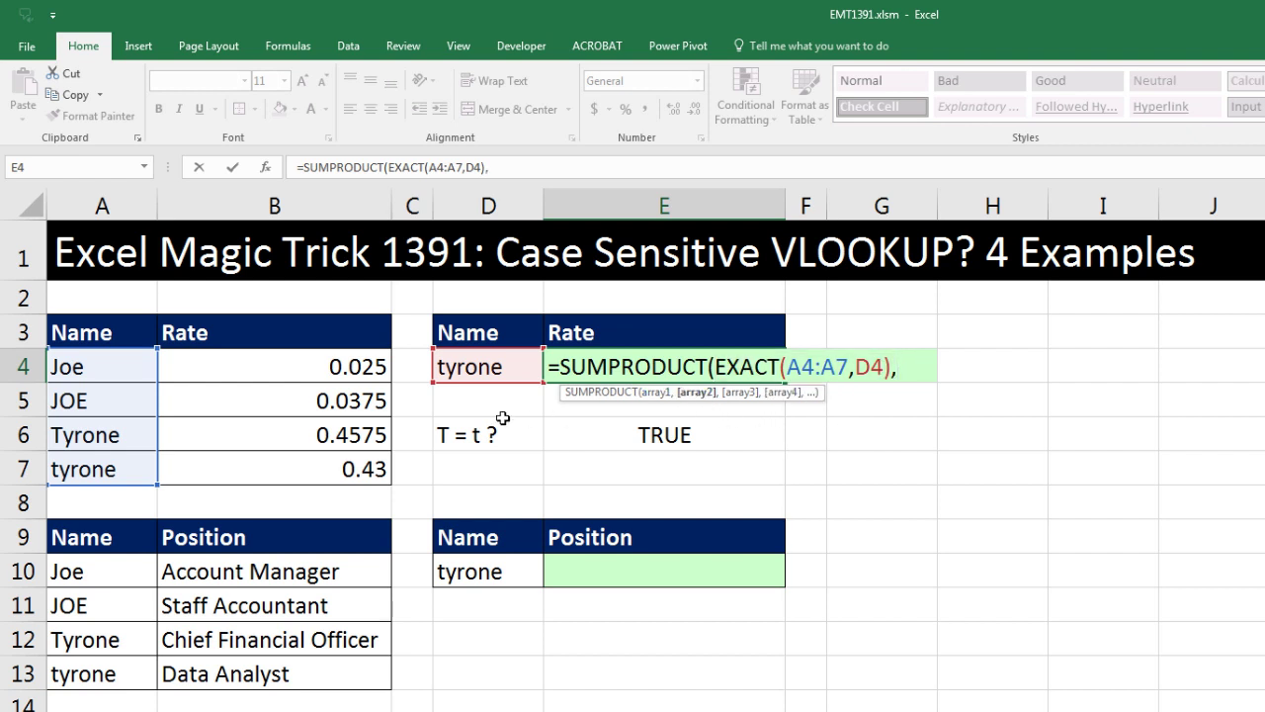
left_click_drag(351, 372, 342, 483)
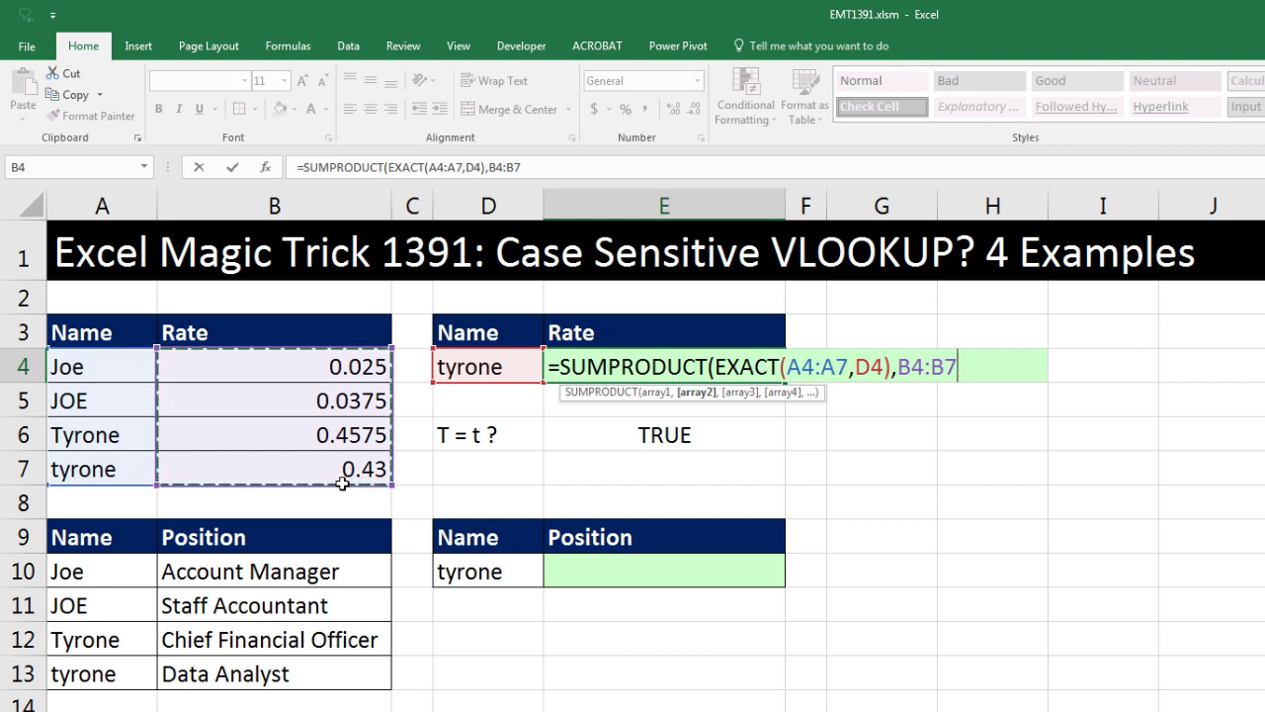
left_click(656, 393)
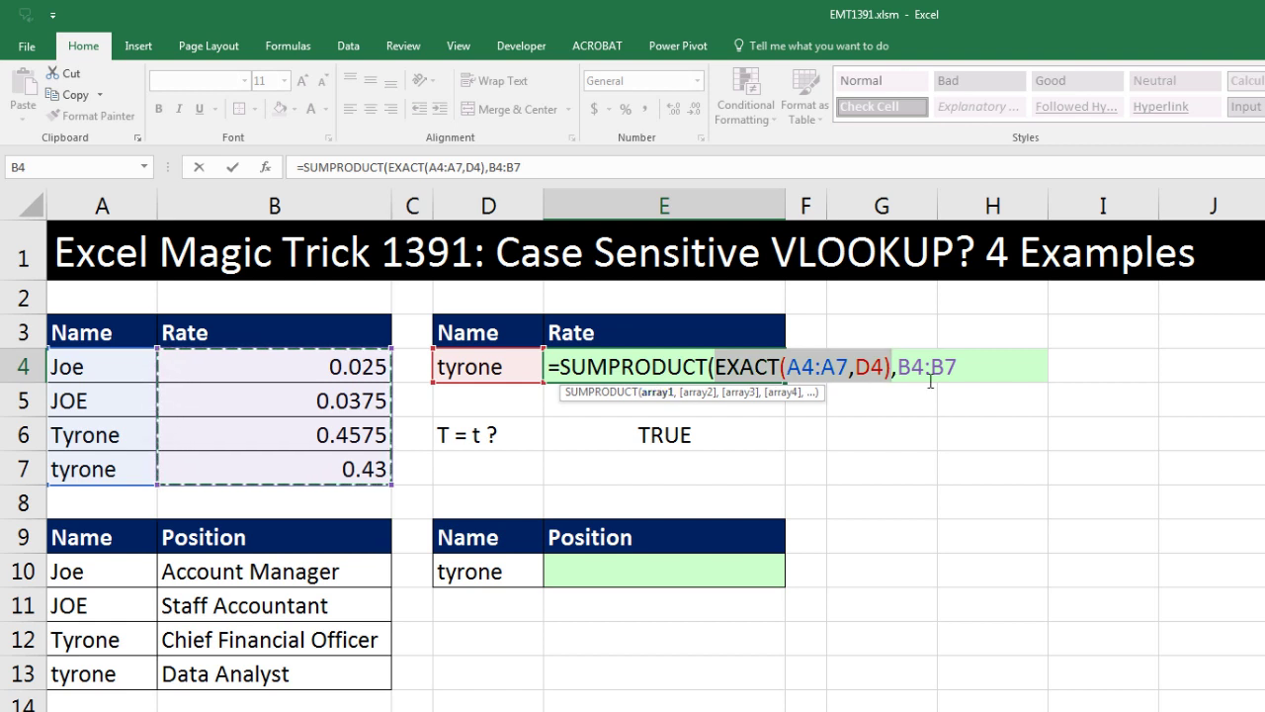
left_click(978, 364)
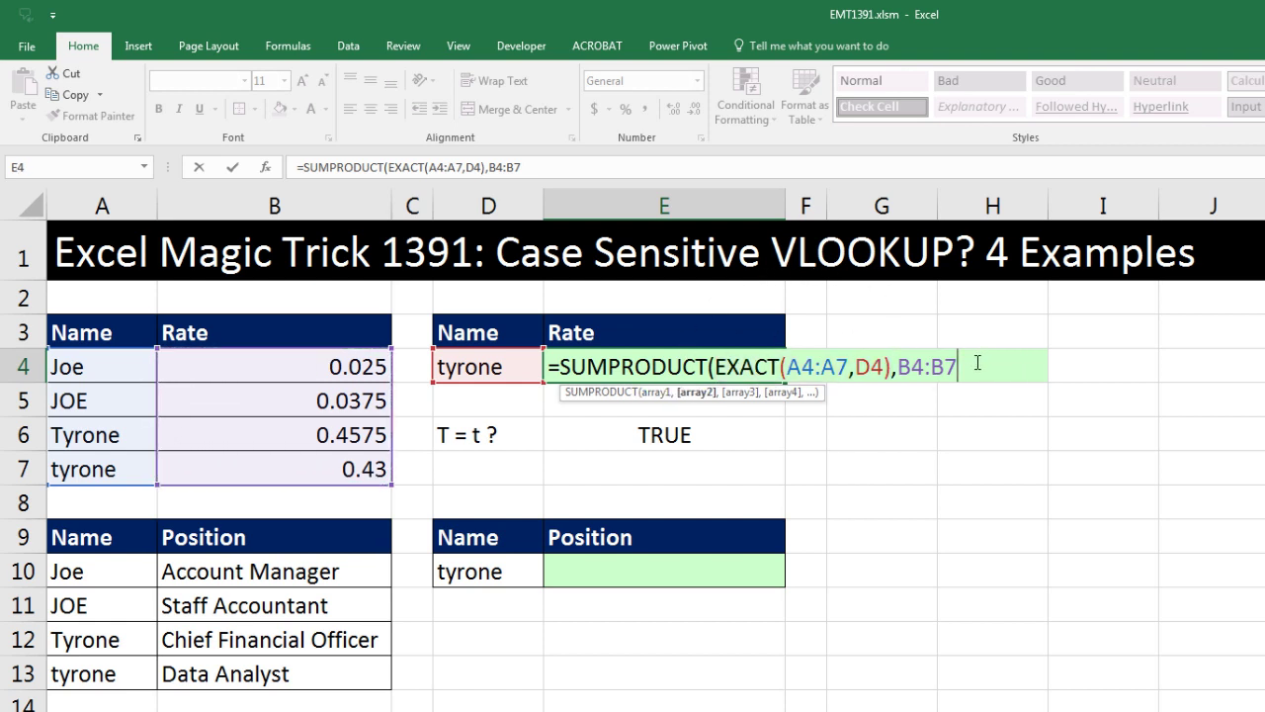
type(")")
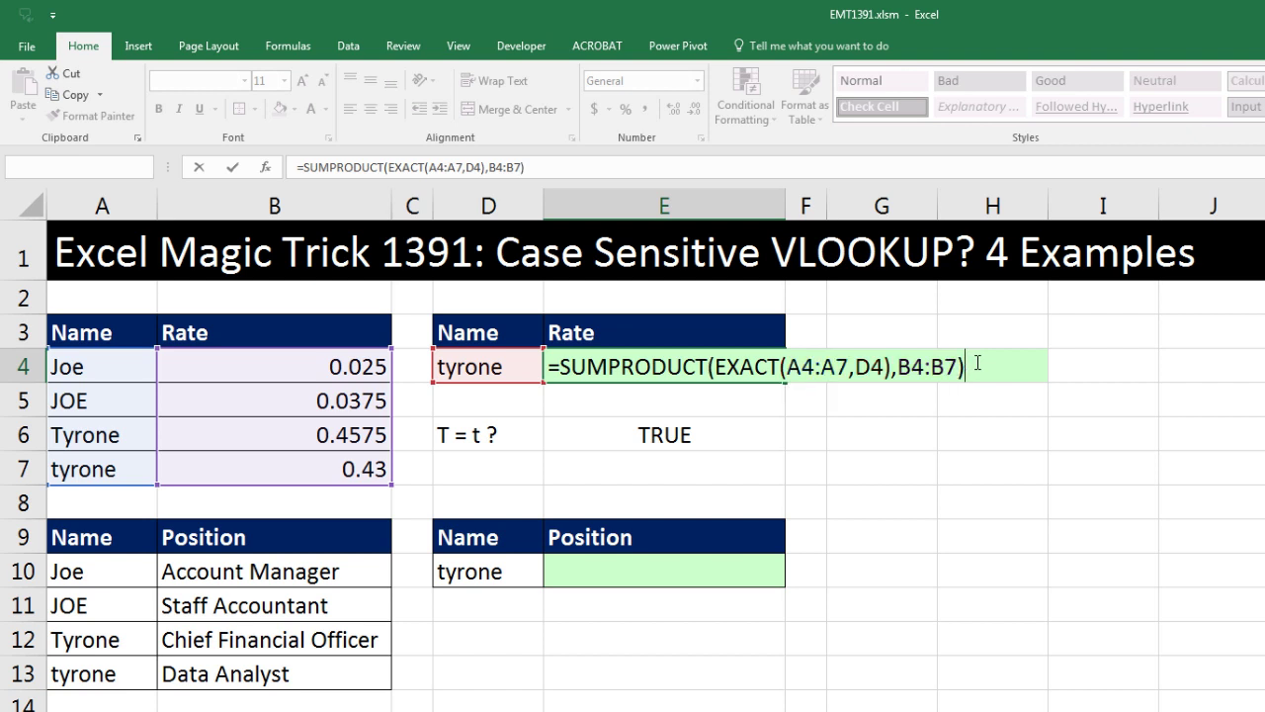
key("Return")
- Enter the E4 formula and reopen it to add a double negative before EXACT: =SUMPRODUCT(--EXACT(A4:A7,D4),B4:B7)
left_click(667, 372)
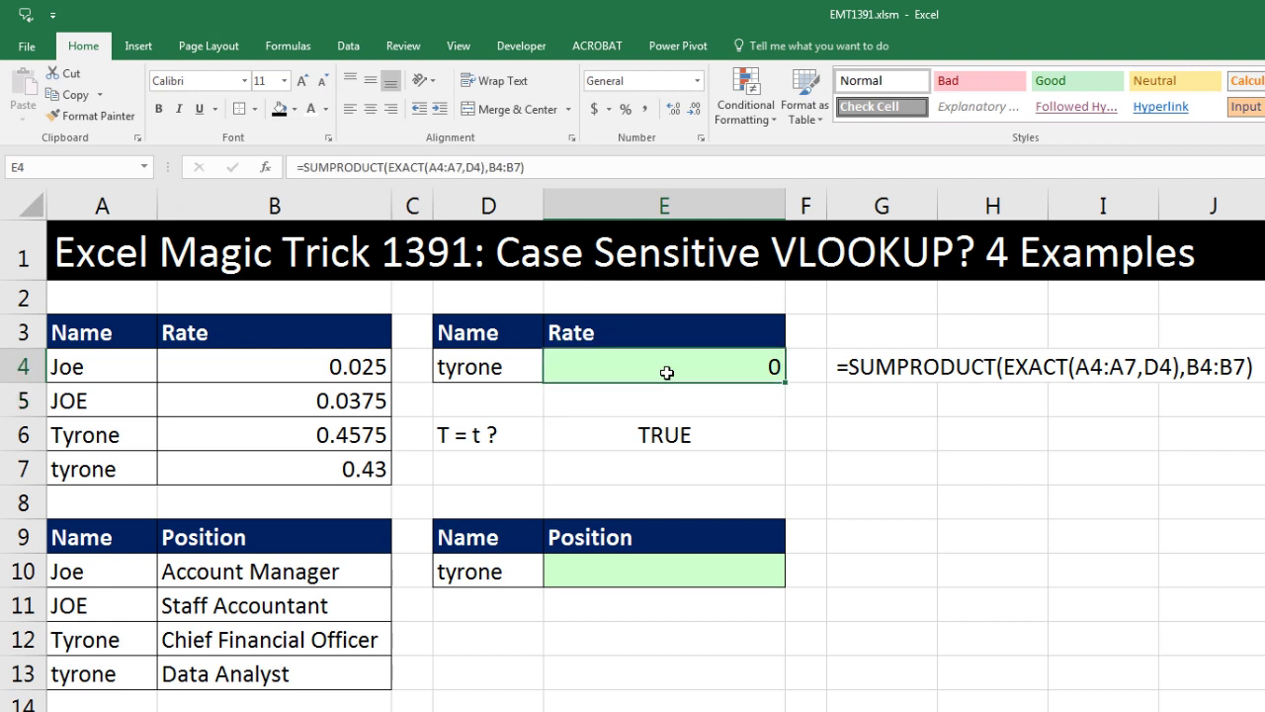
key("F2")
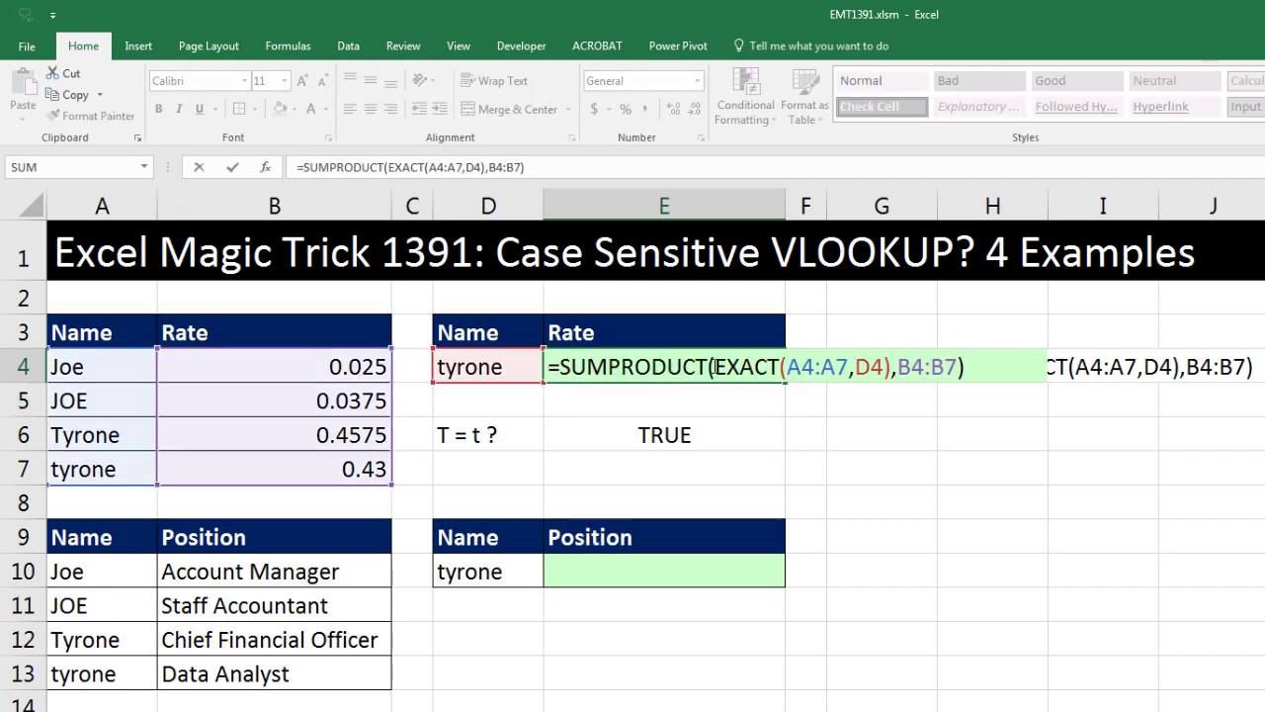
left_click(714, 367)
left_click(658, 392)
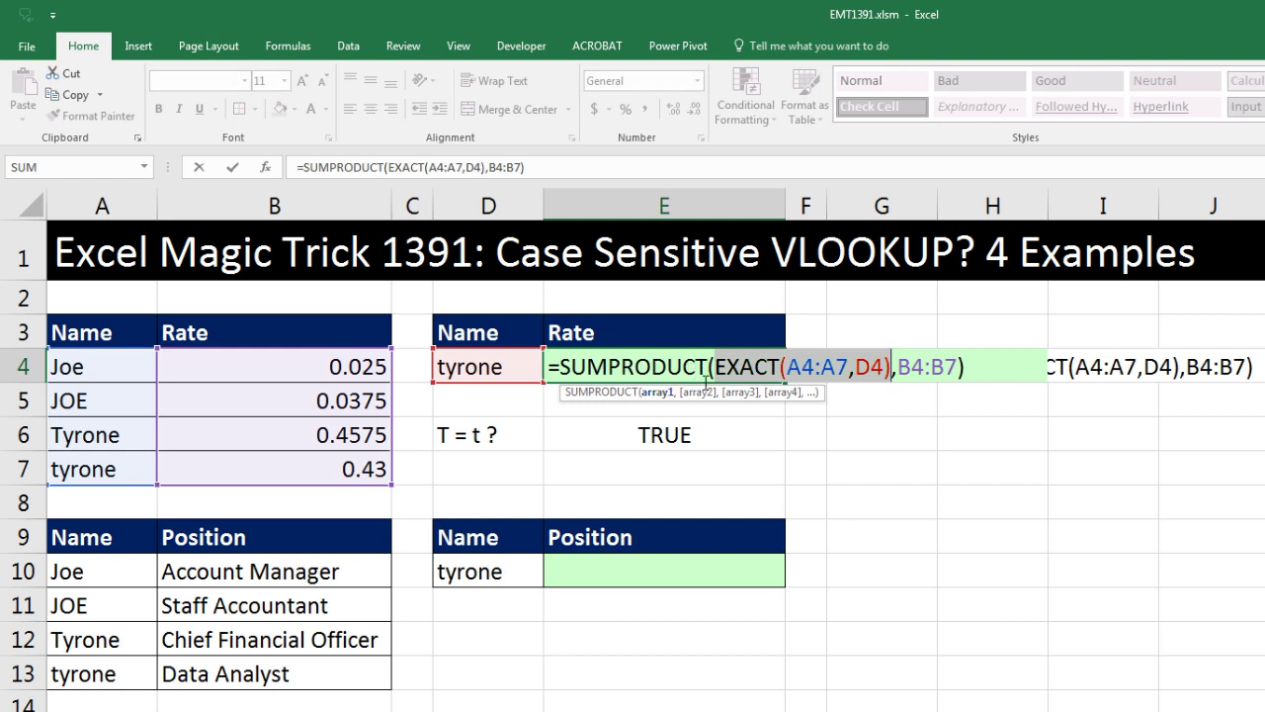
key("Left")
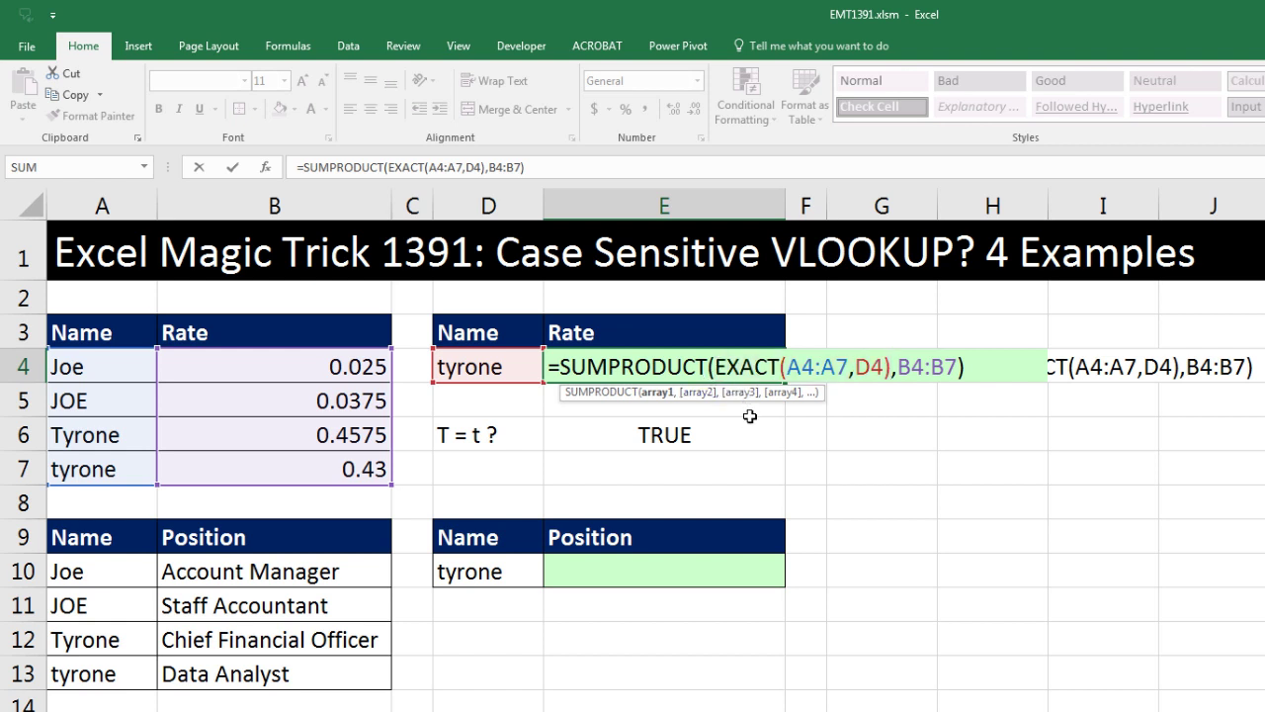
type("--")
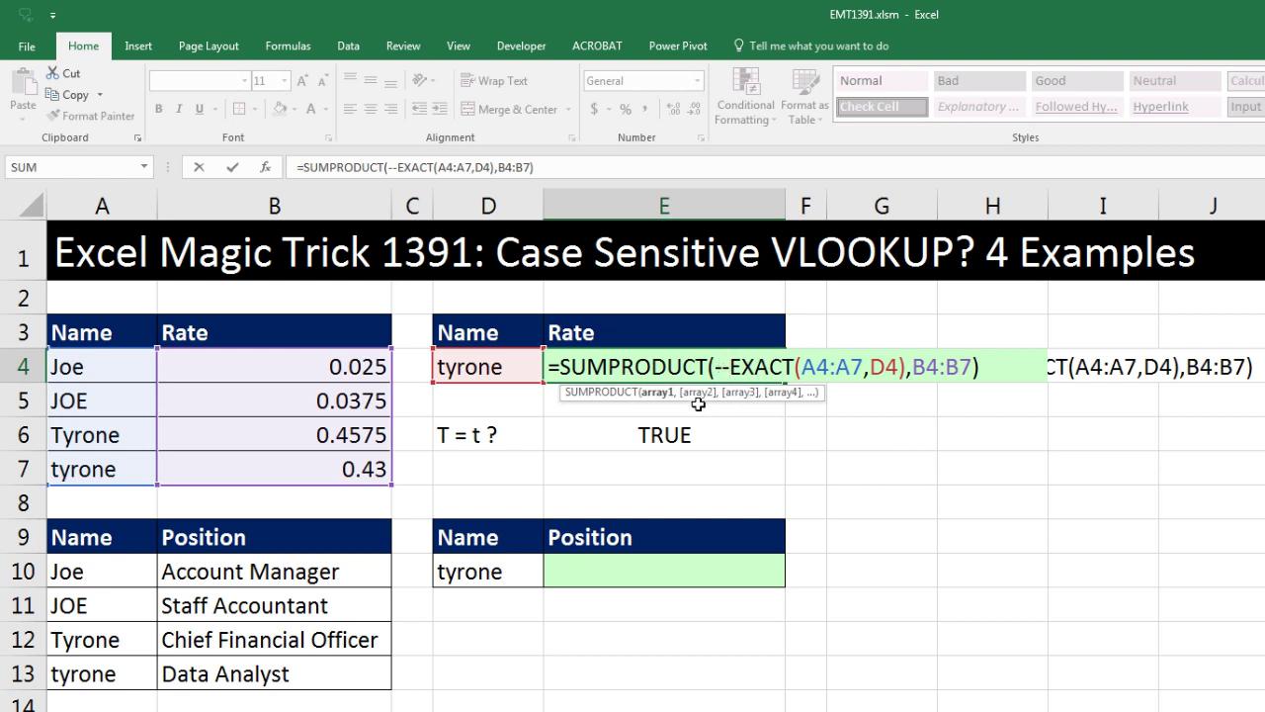
- Preview the evaluated --EXACT array in E4, restore the formula text, and commit the SUMPRODUCT formula
left_click(656, 392)
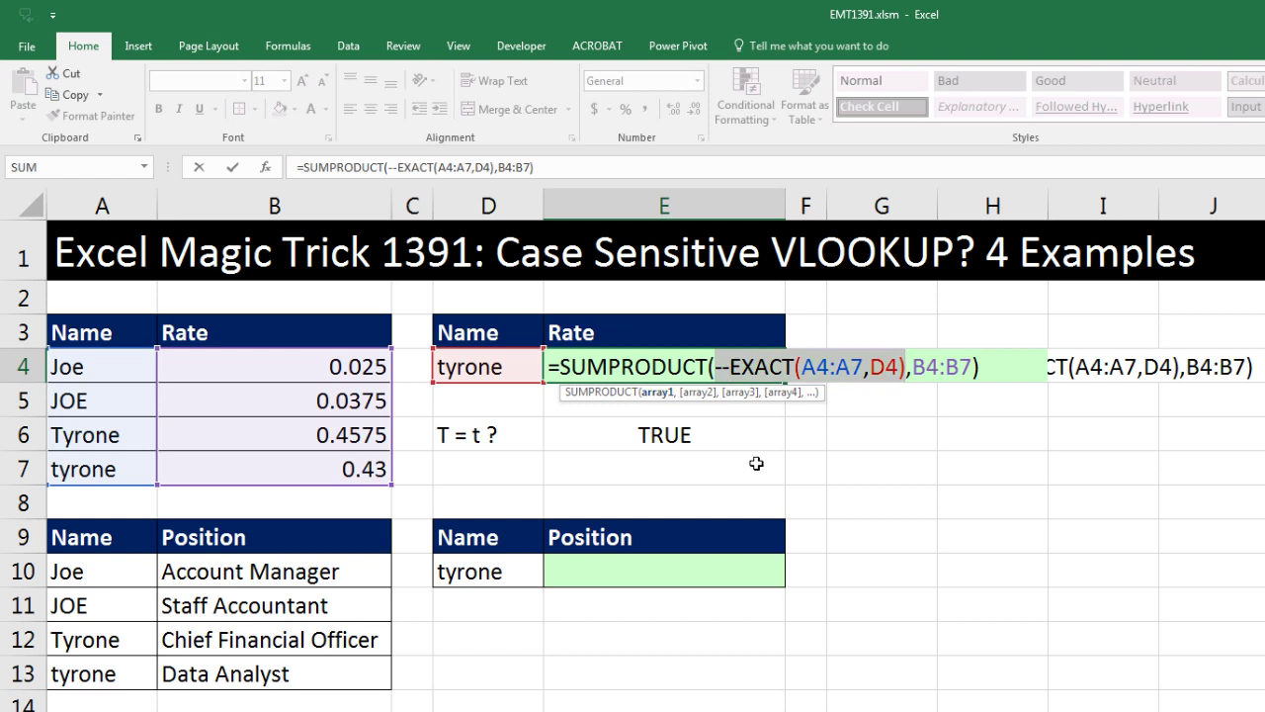
key("F9")
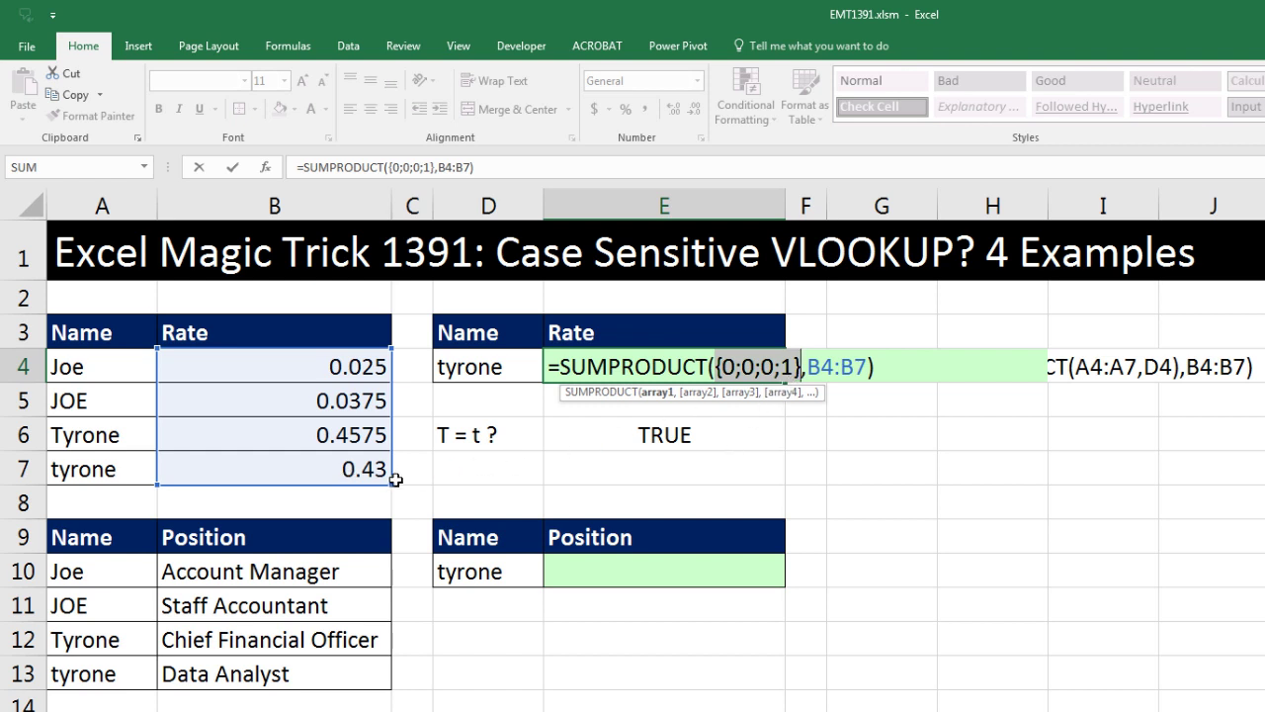
key("ctrl+z")
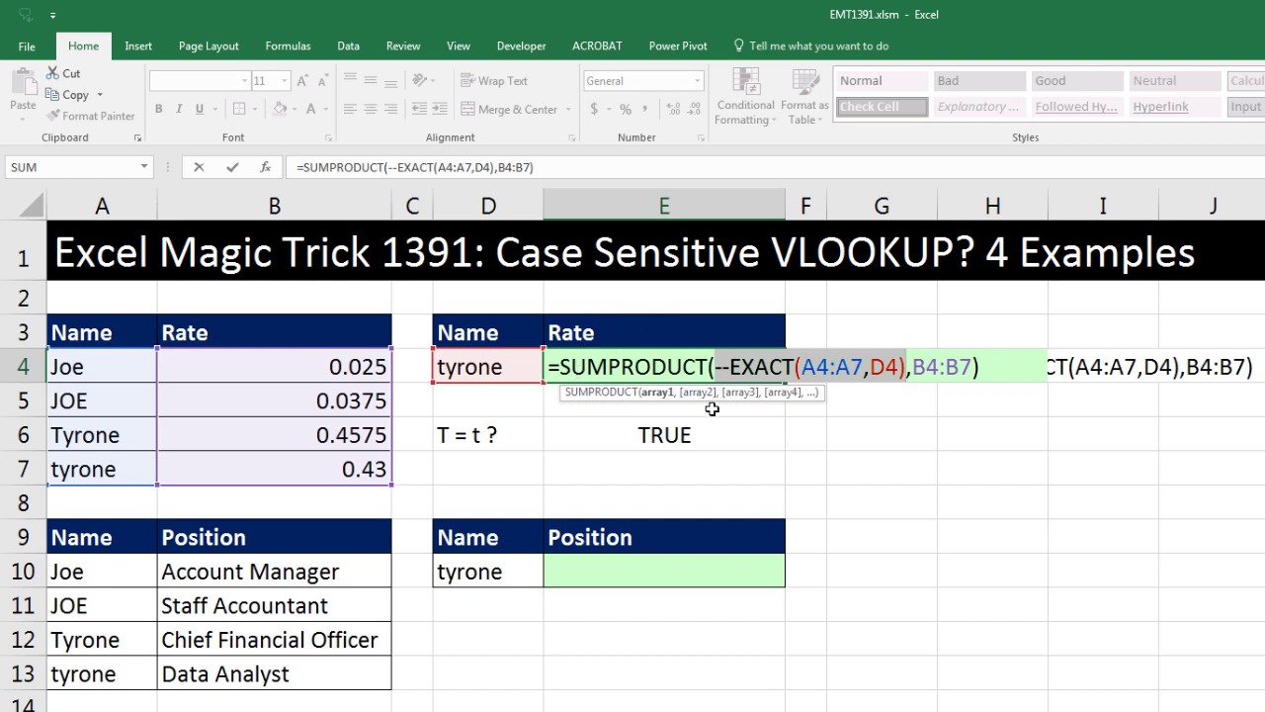
left_click_drag(608, 367, 708, 366)
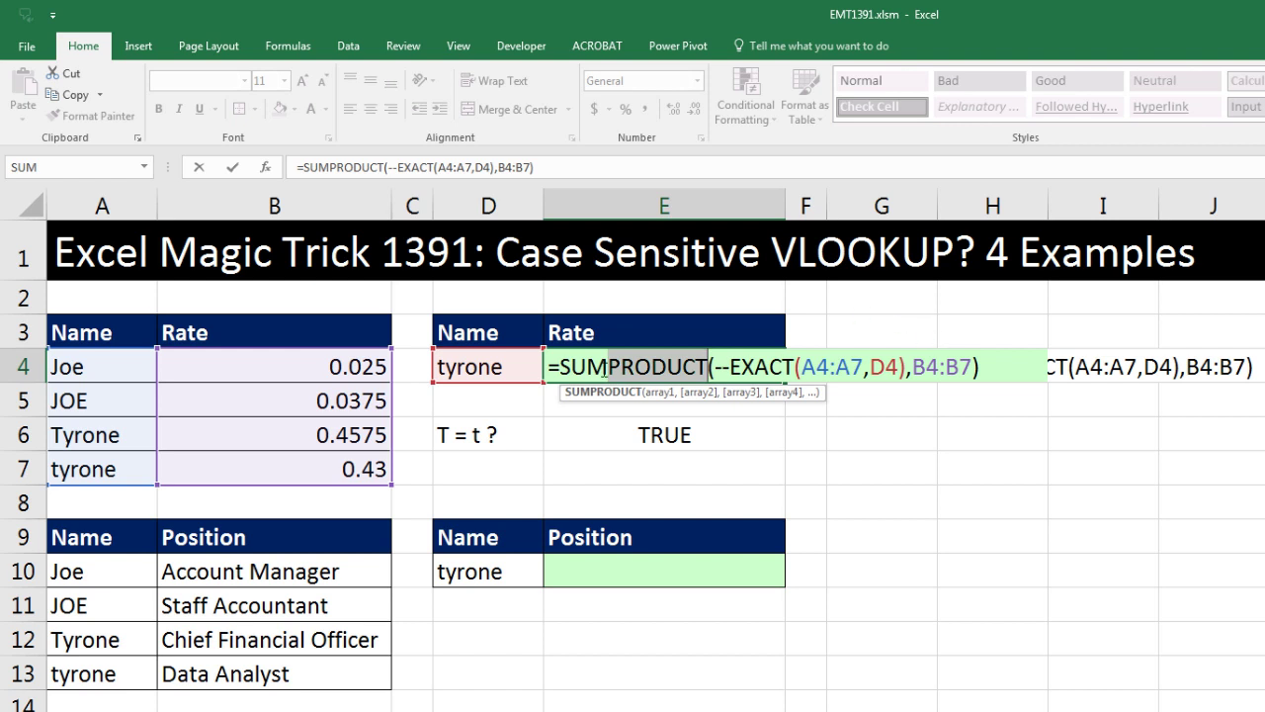
left_click_drag(562, 367, 607, 366)
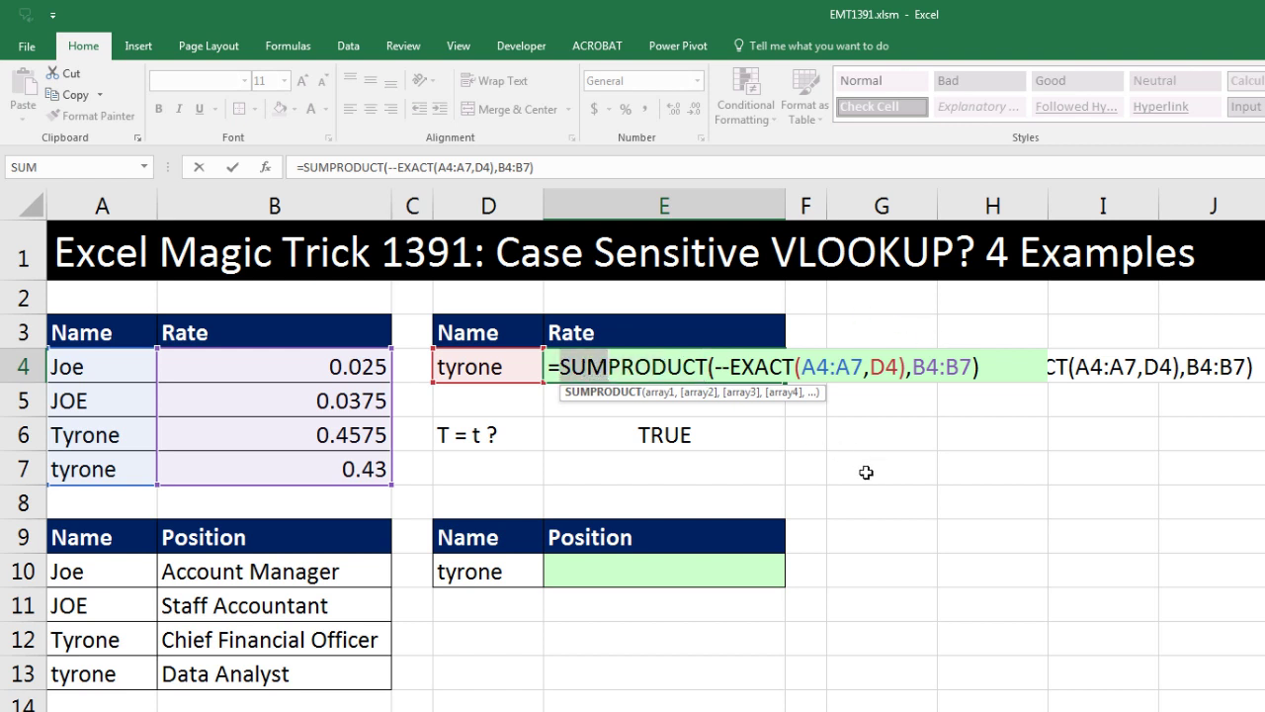
key("Return")
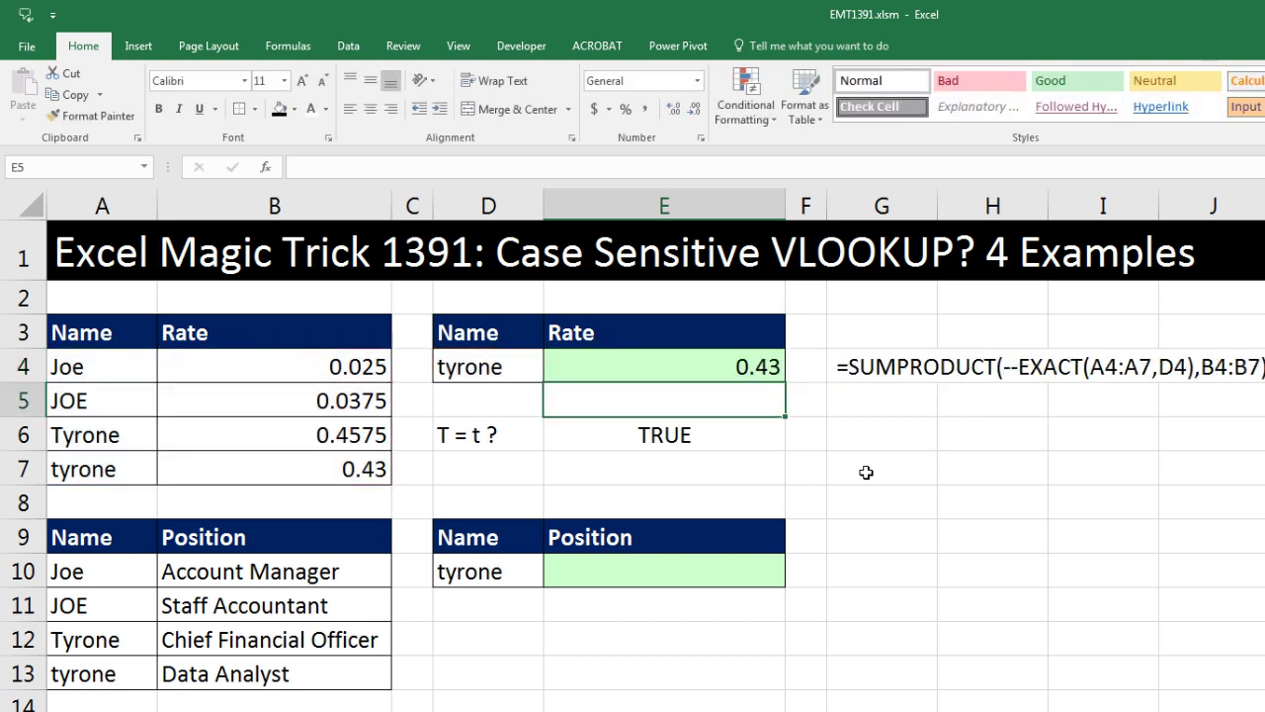
- Change the lookup name in D4 to the capitalized name listed in A6 to test the formula
left_click(532, 368)
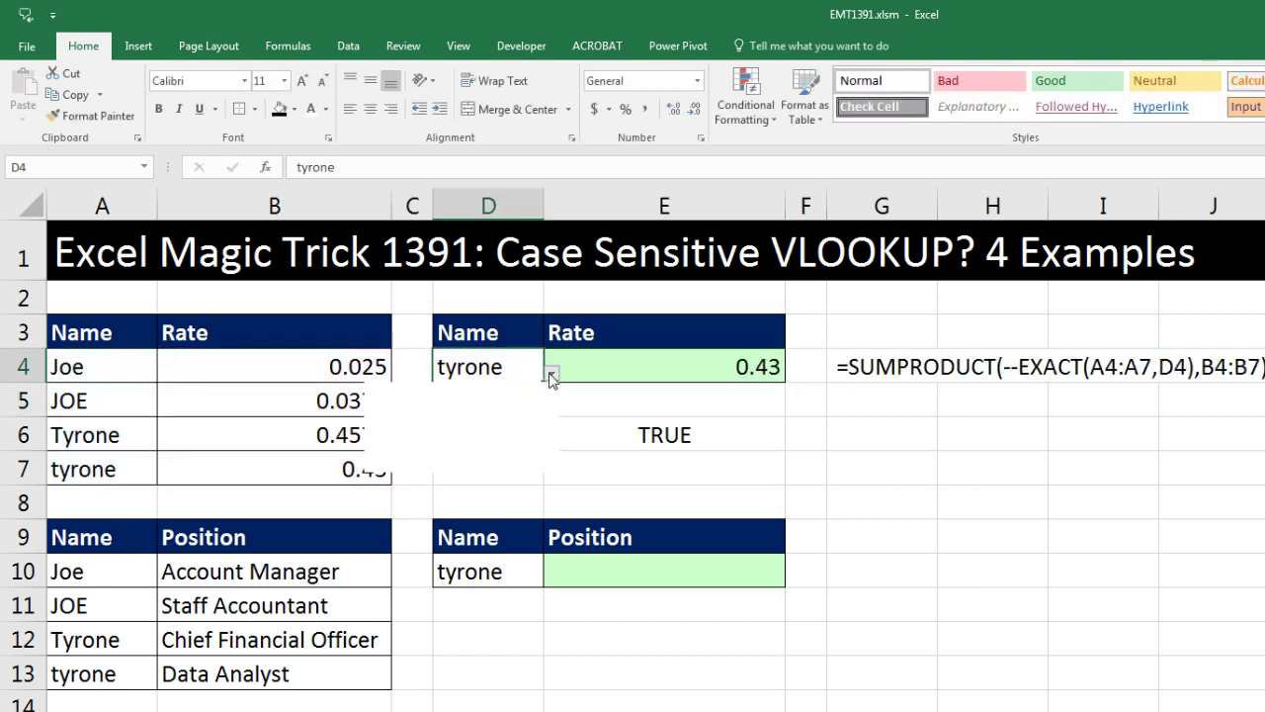
left_click(550, 374)
left_click(485, 441)
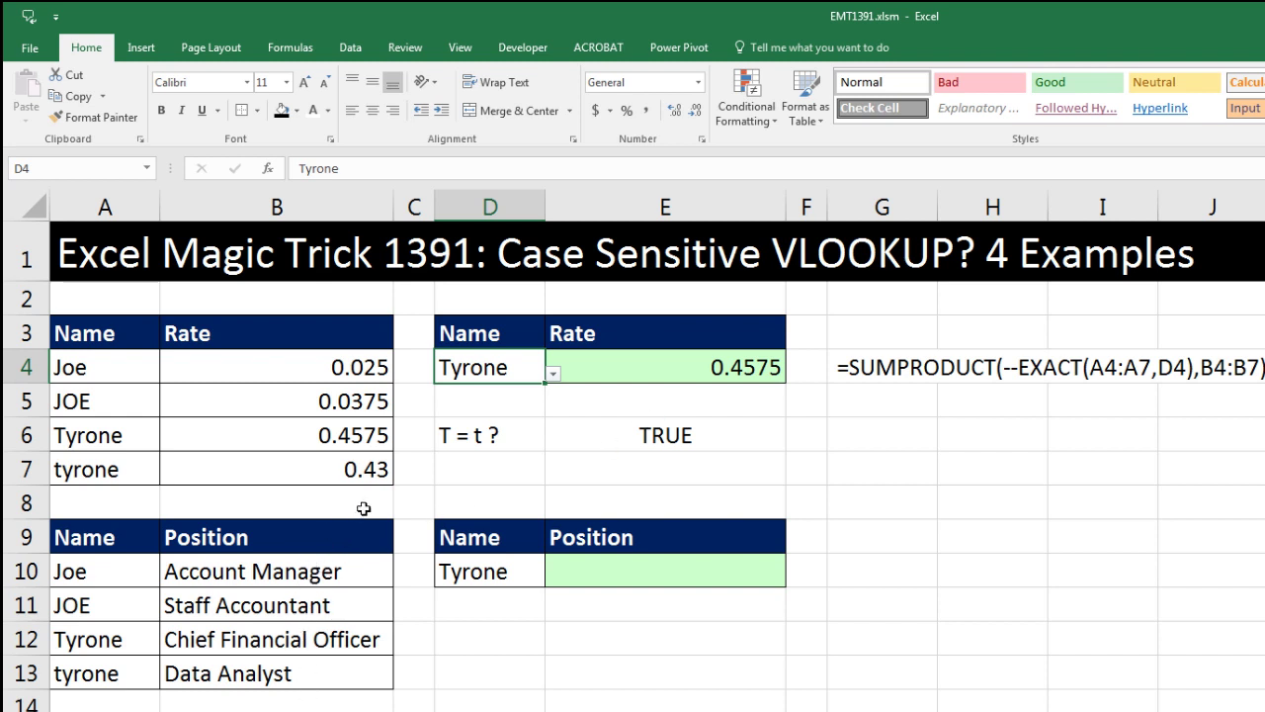
- Start the formula =EXACT(A10:A13,D10) in E10, preview its evaluated array, and restore the formula text
left_click(615, 573)
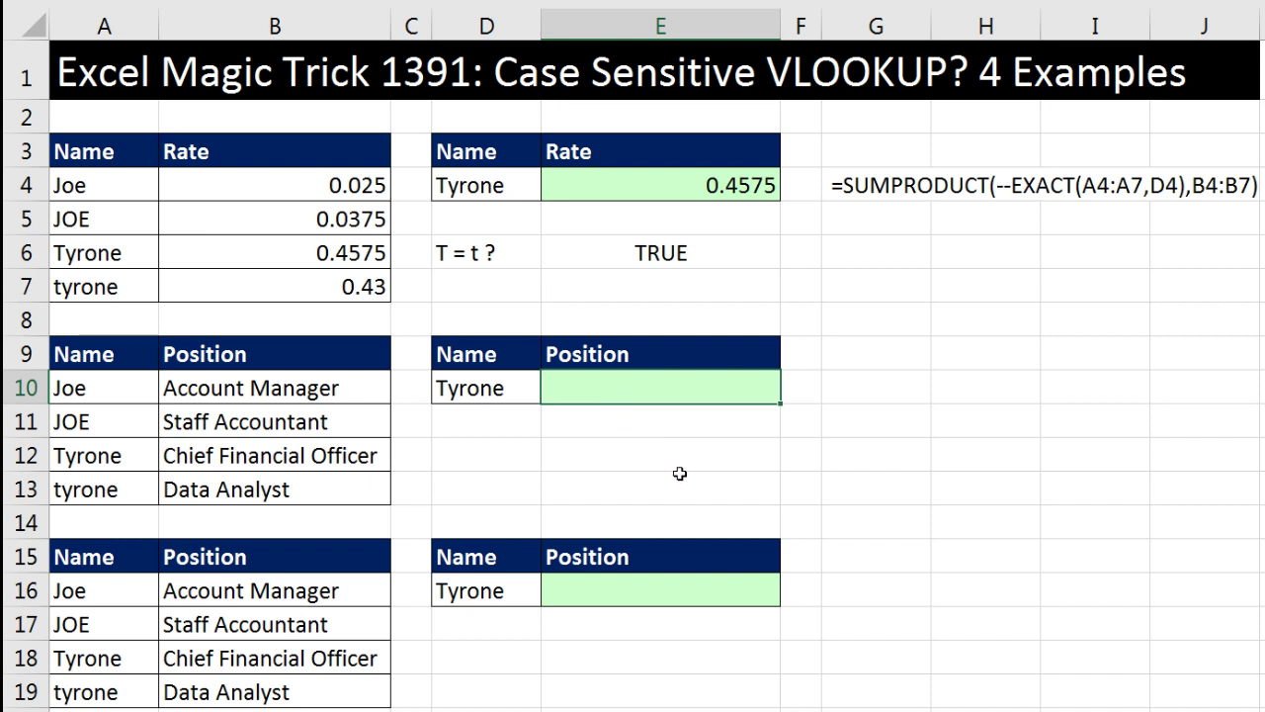
type("=EXACT(")
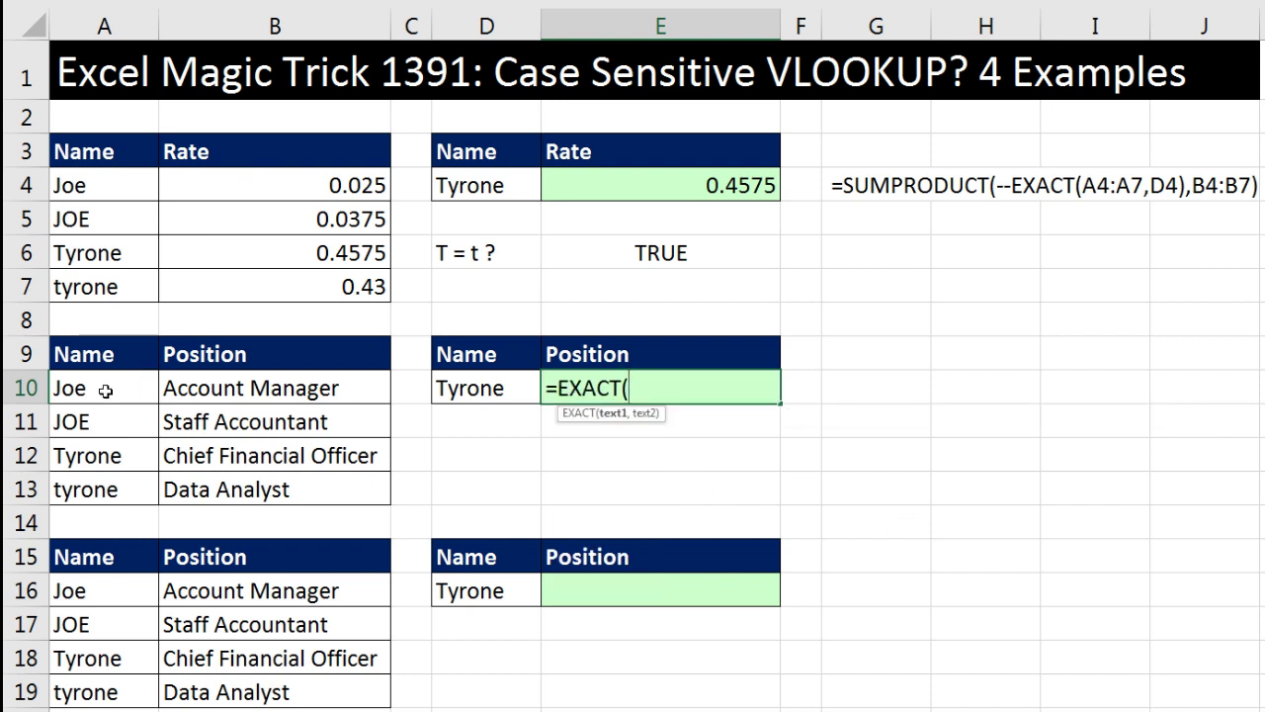
left_click_drag(102, 389, 92, 499)
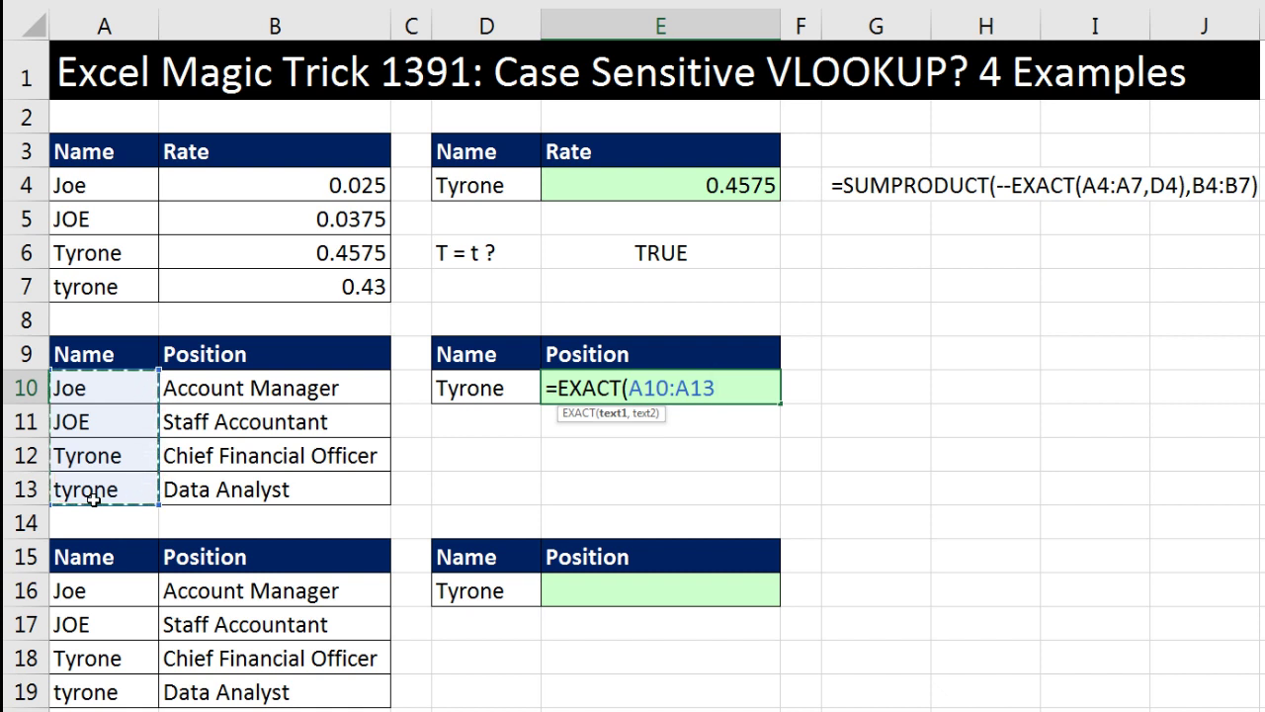
type(",")
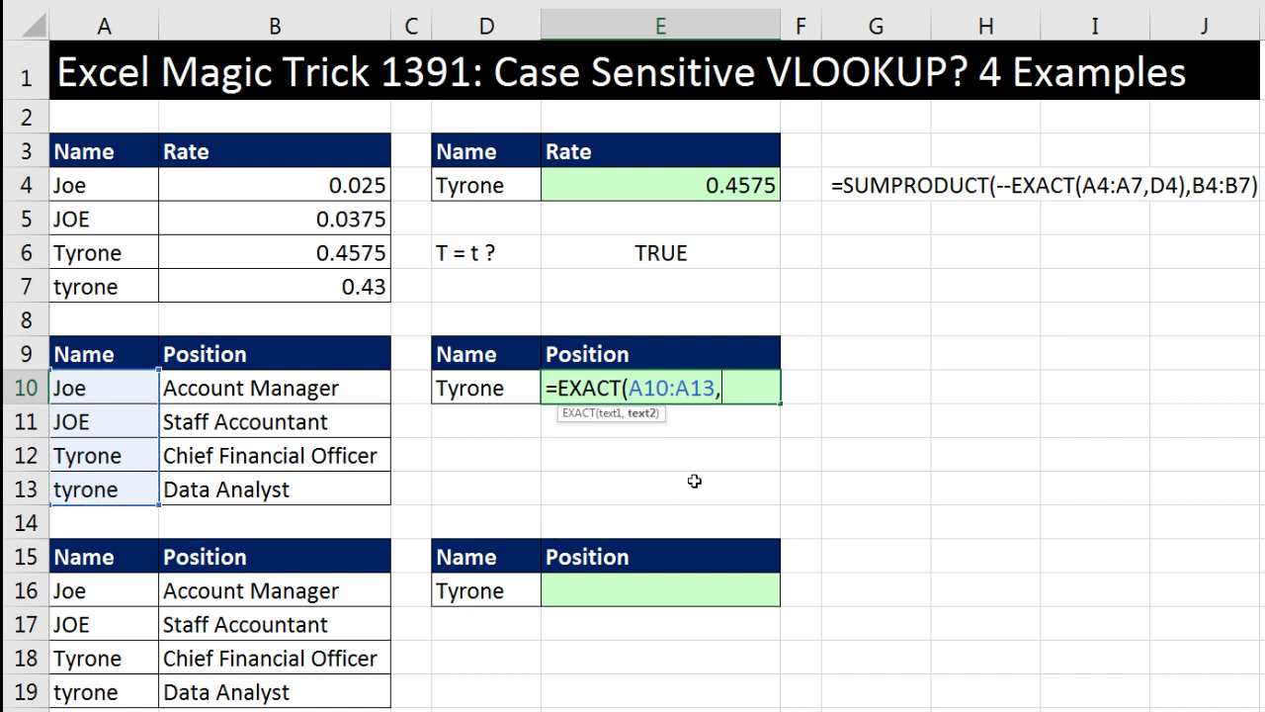
left_click(504, 395)
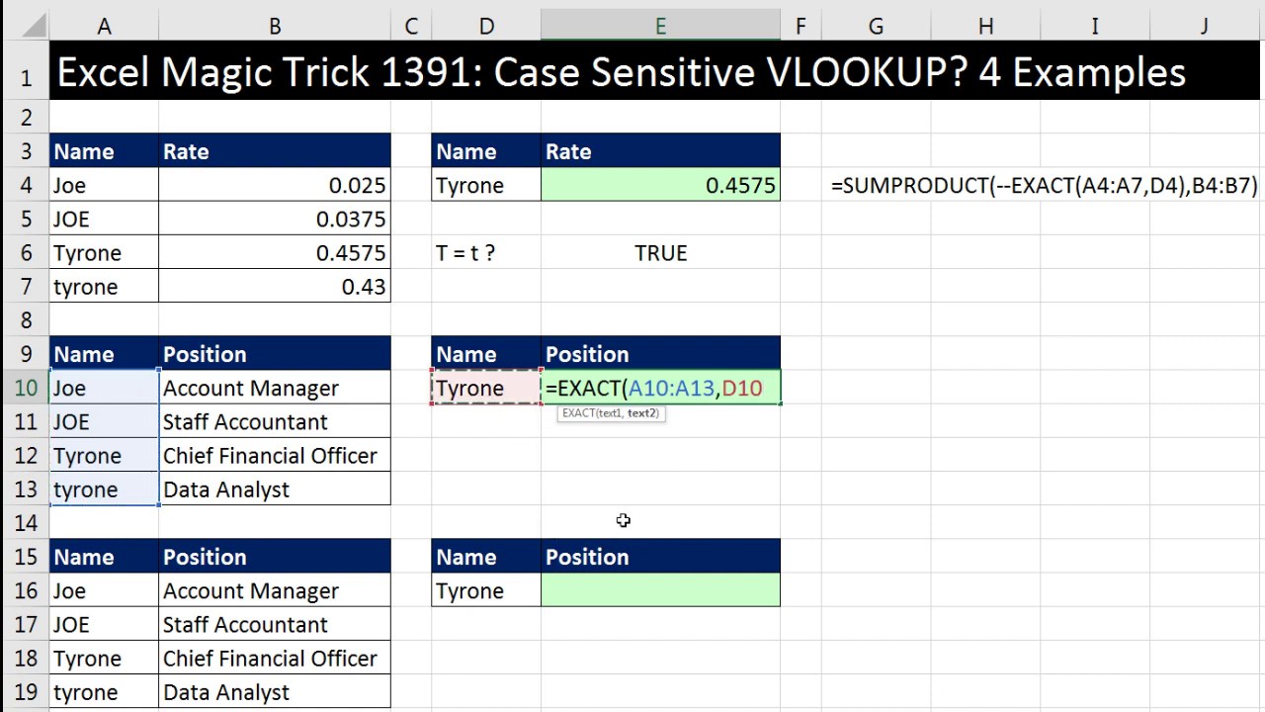
type(")")
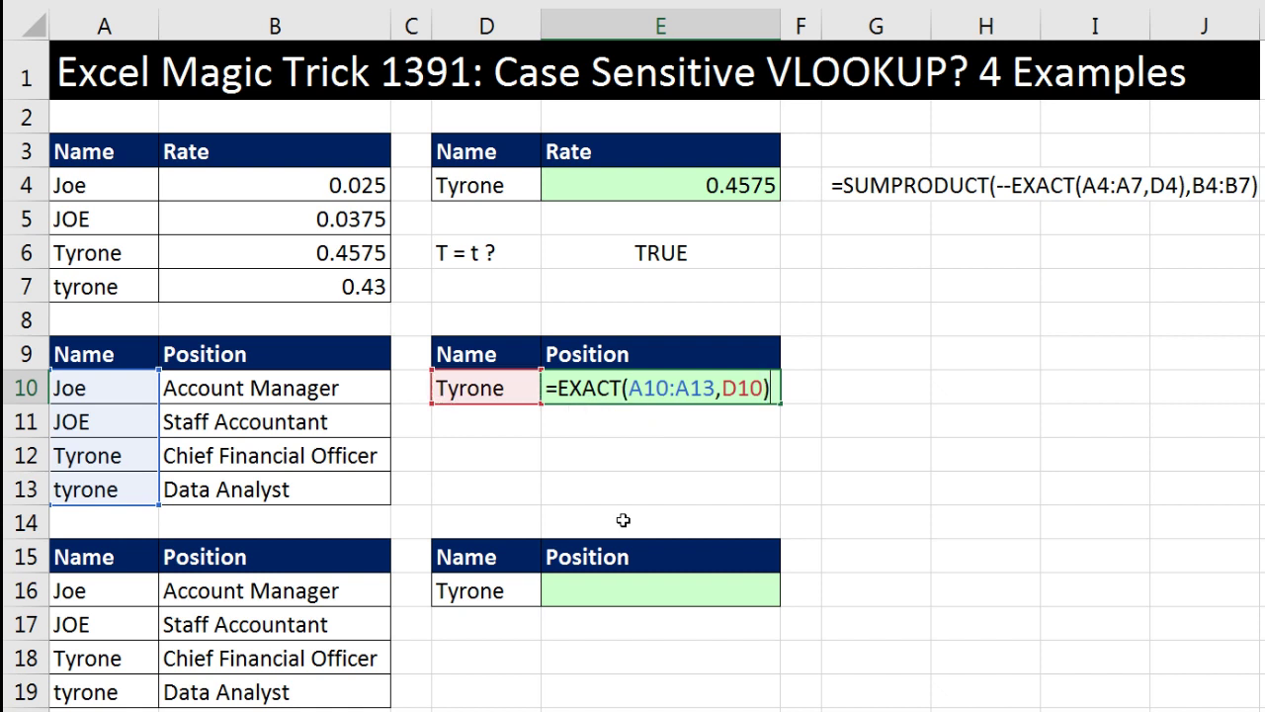
key("F9")
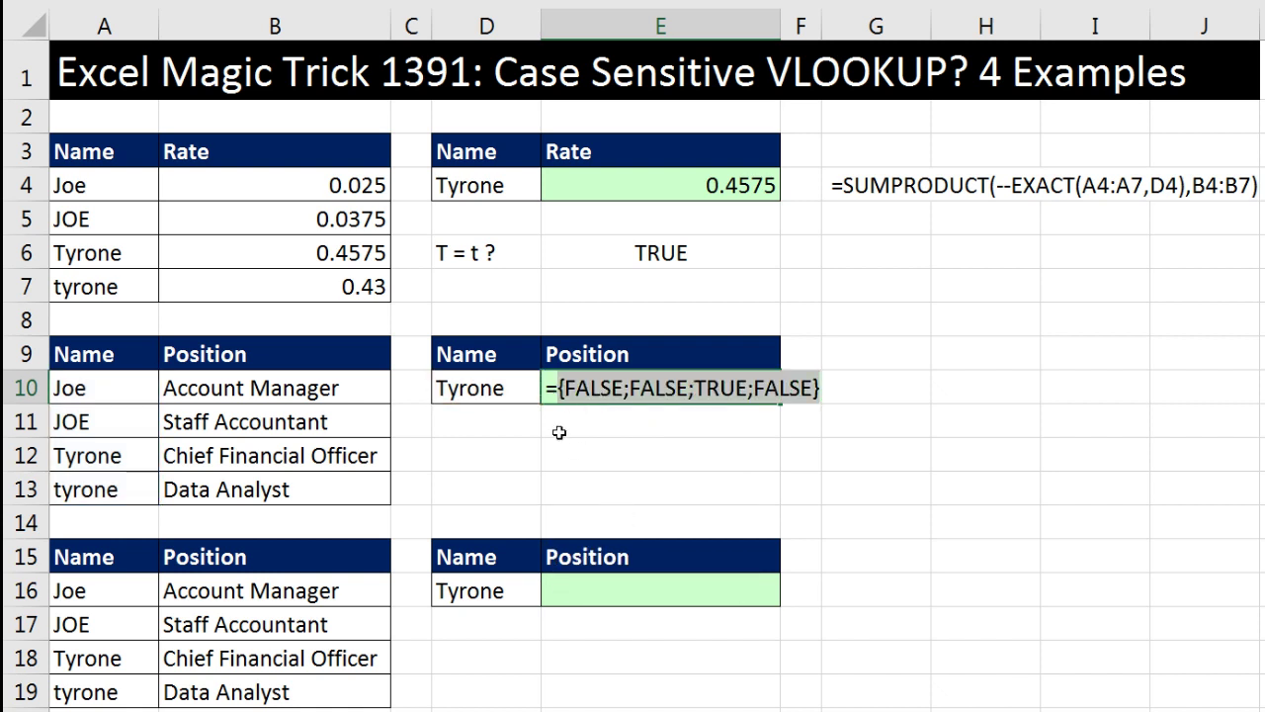
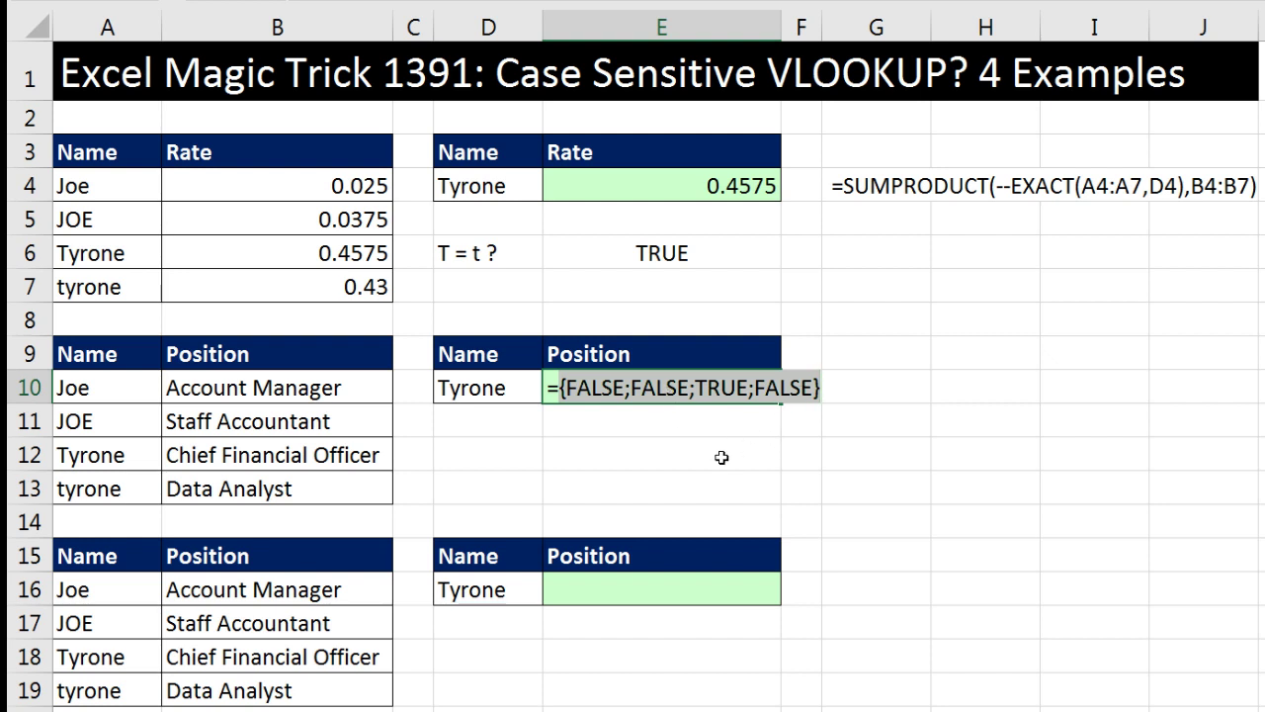
key("ctrl+z")
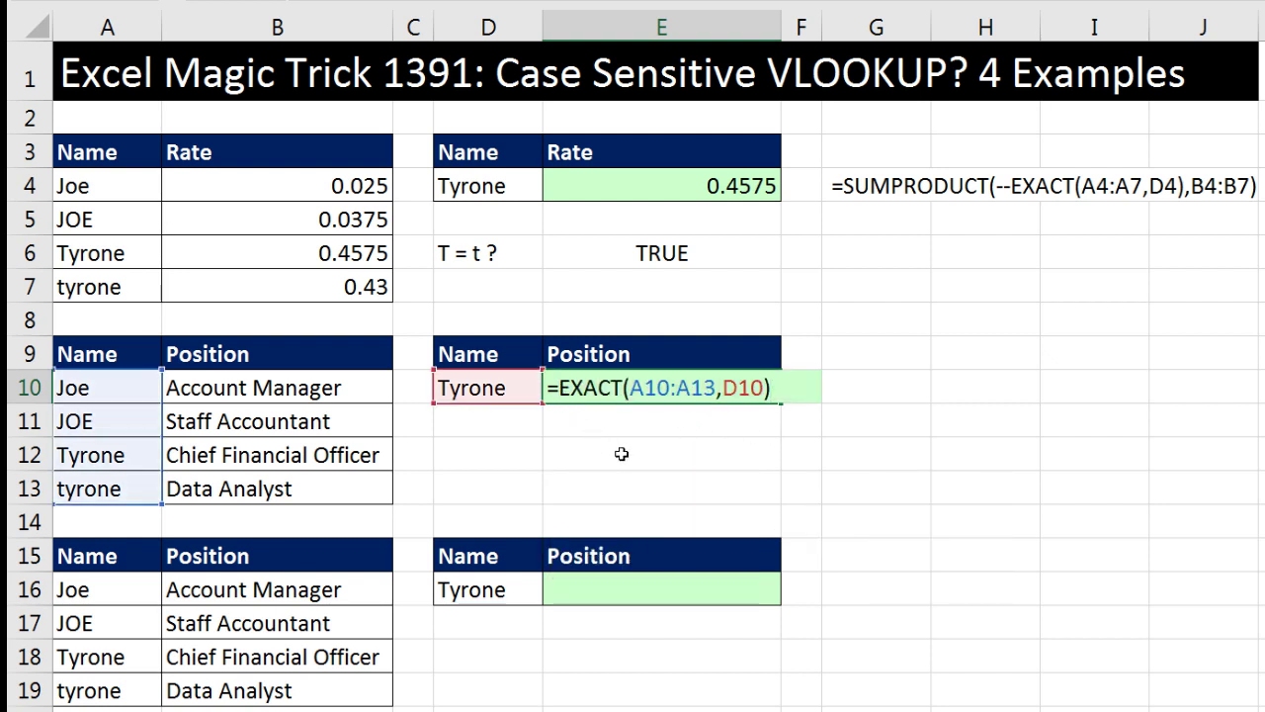
- Divide 1 by the EXACT expression in E10, preview the resulting array, and restore =1/EXACT(A10:A13,D10)
type("1")
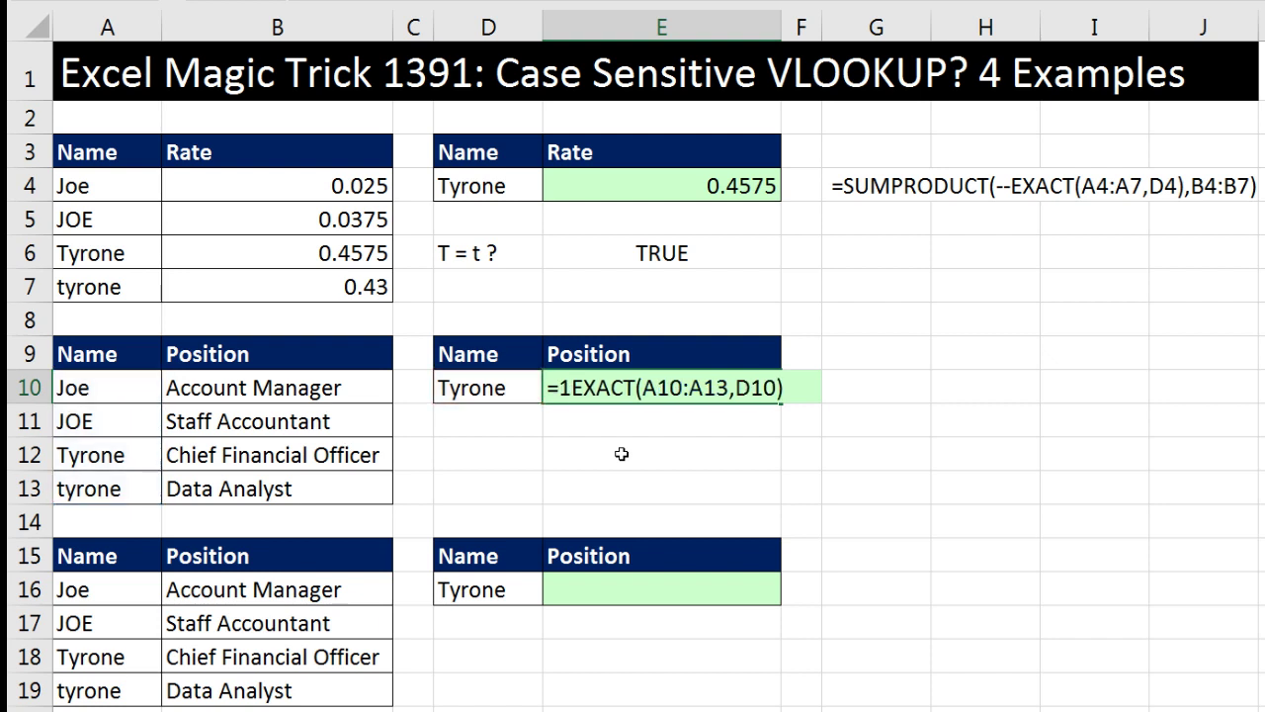
type("/")
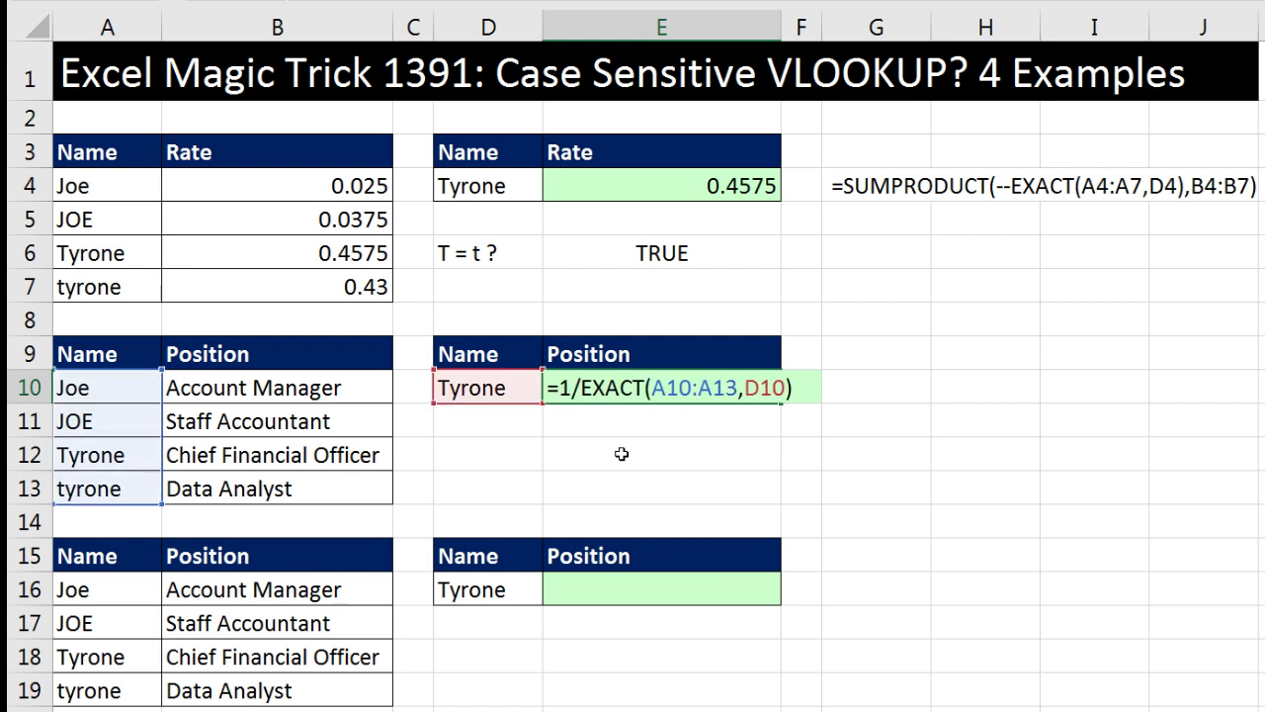
left_click(793, 388)
key("F9")
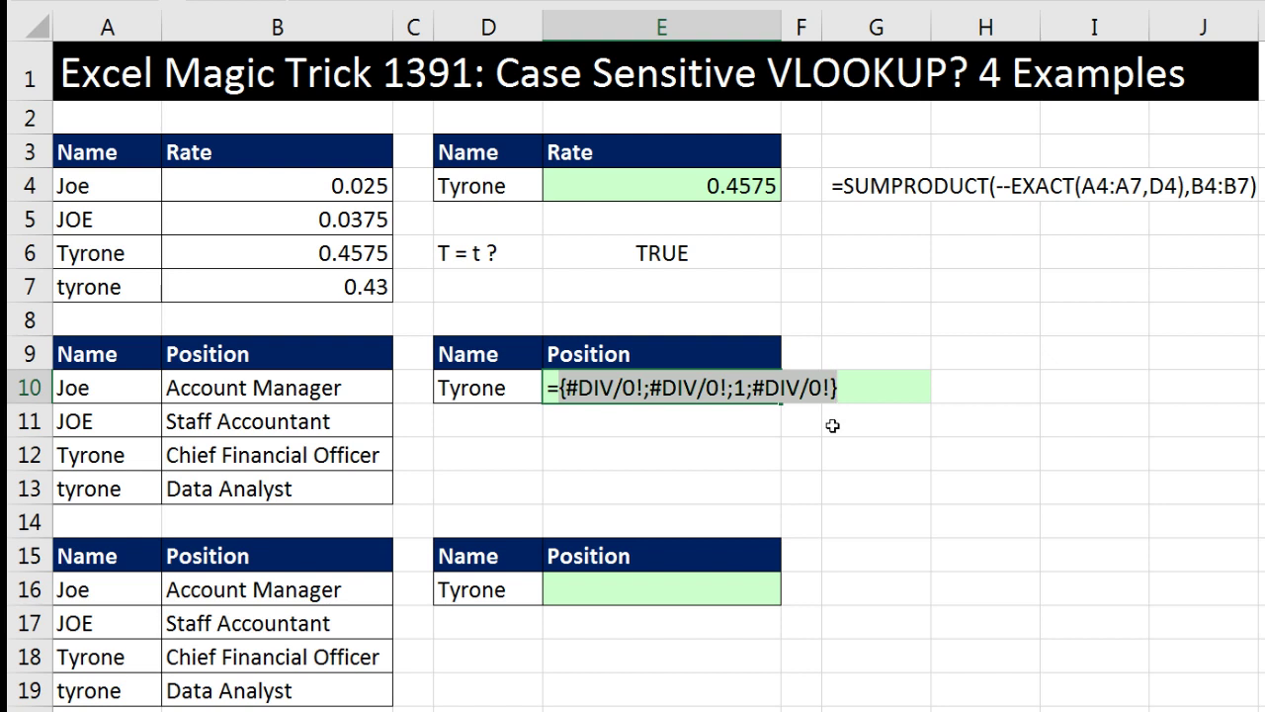
key("ctrl+z")
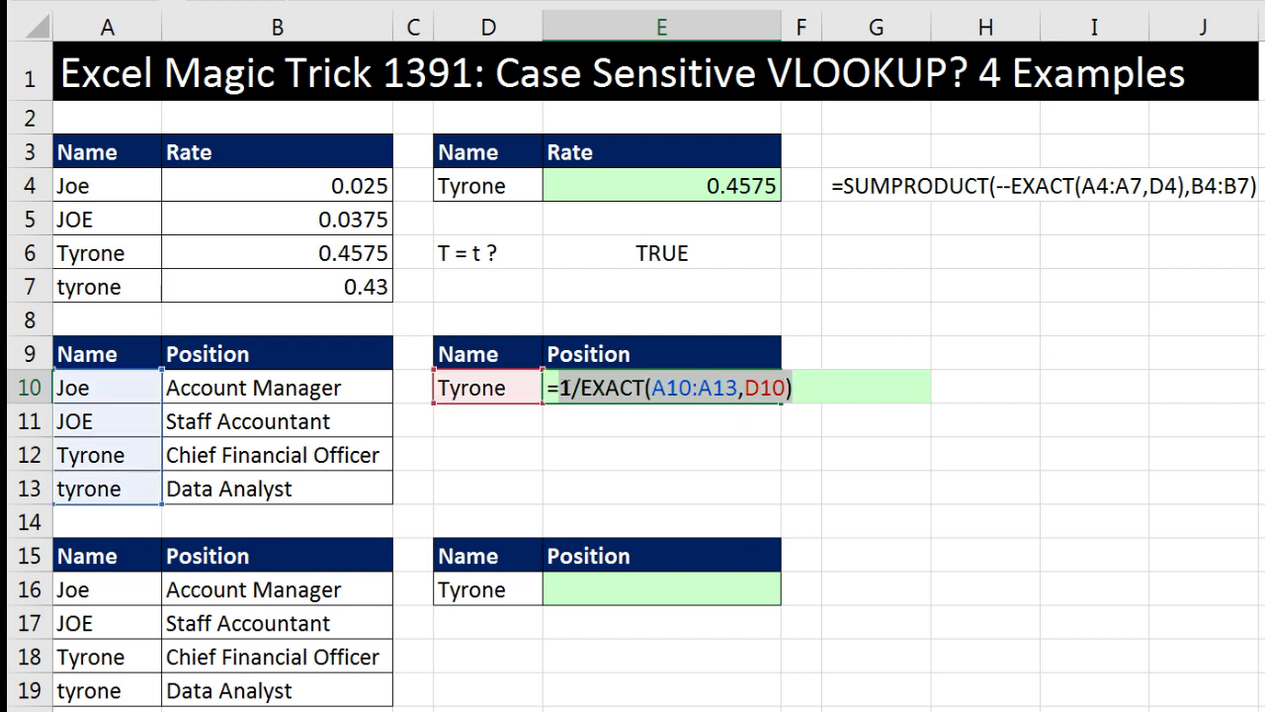
- Wrap E10's expression in LOOKUP as the lookup vector with lookup value 1: =LOOKUP(1,1/EXACT(A10:A13,D10)
key("Left")
type("loo")
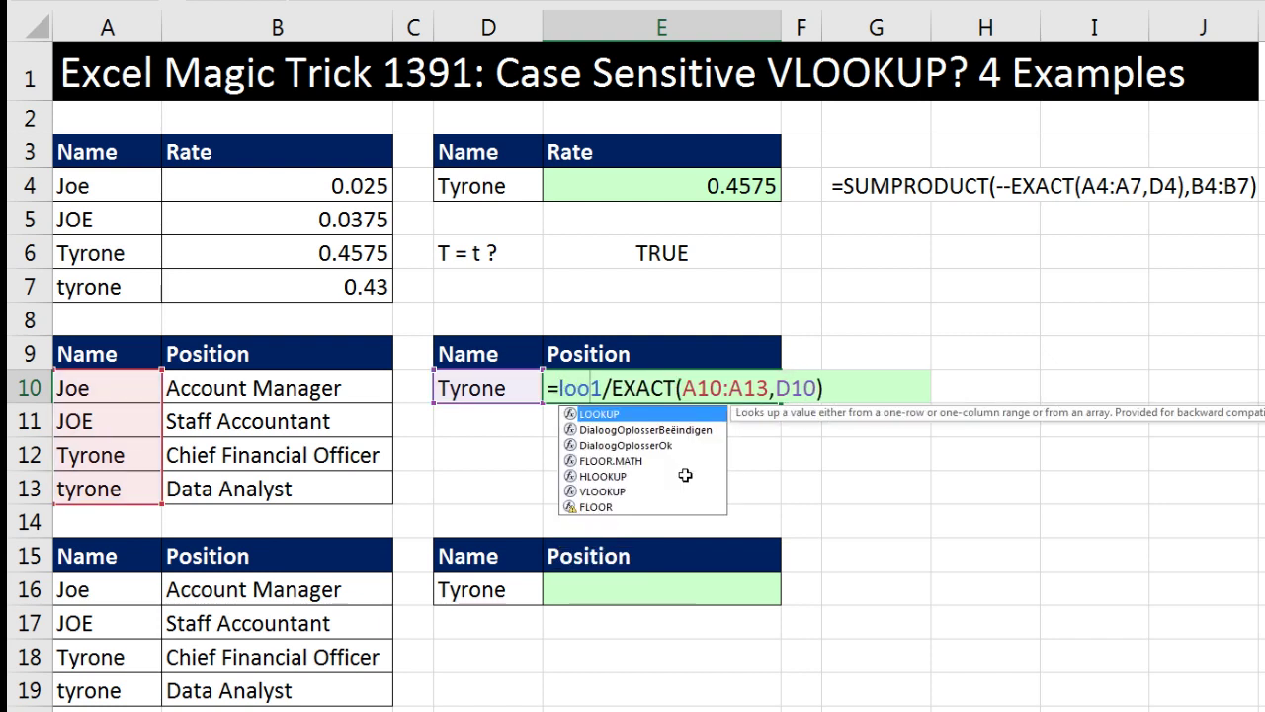
key("Tab")
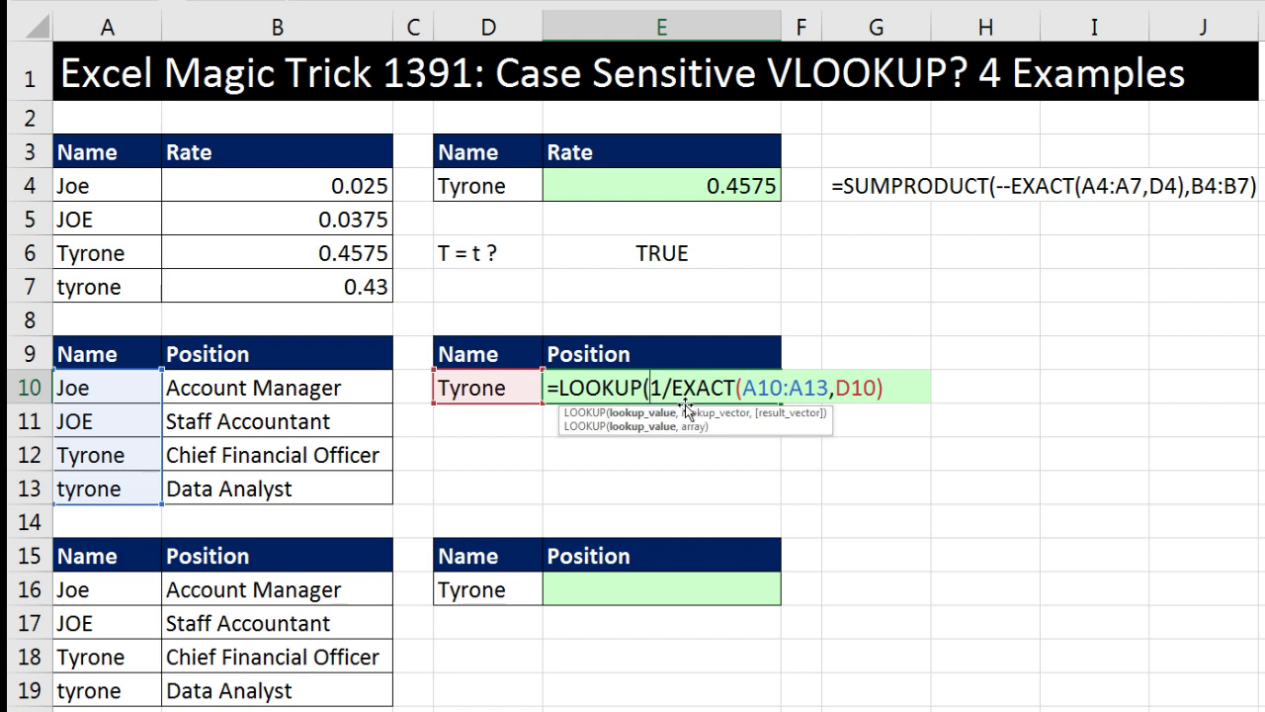
type(",")
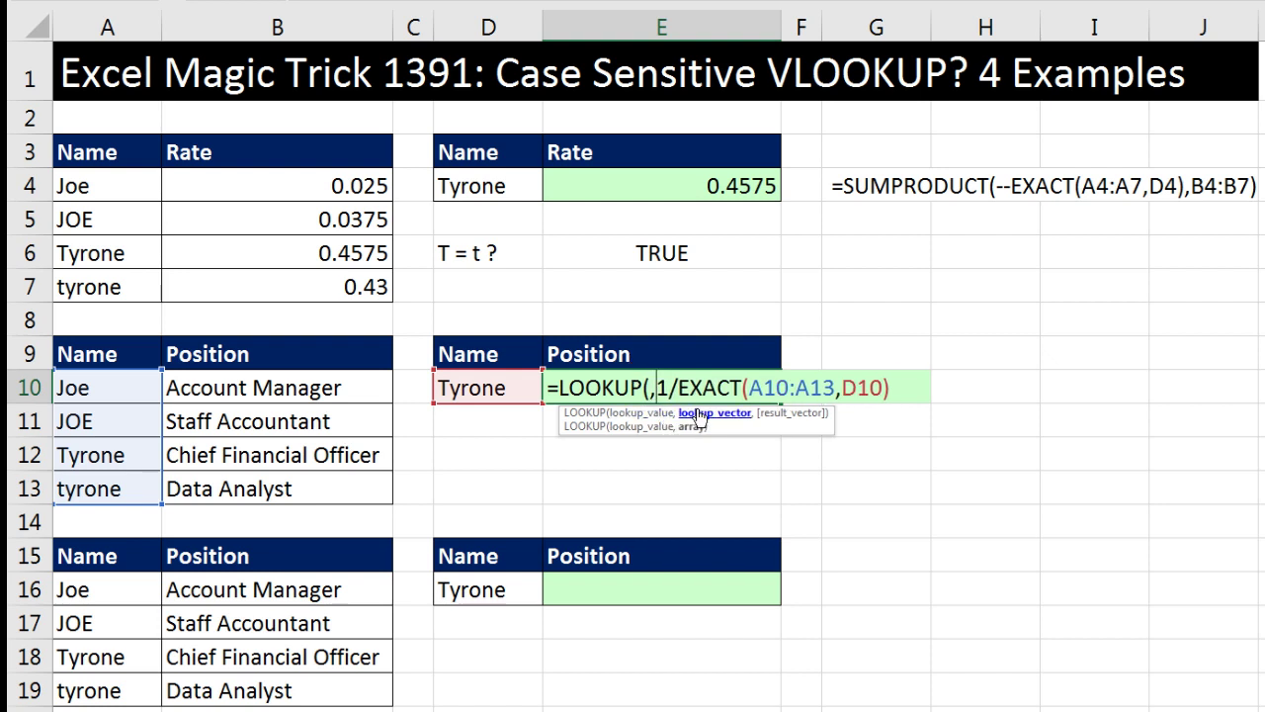
left_click(697, 414)
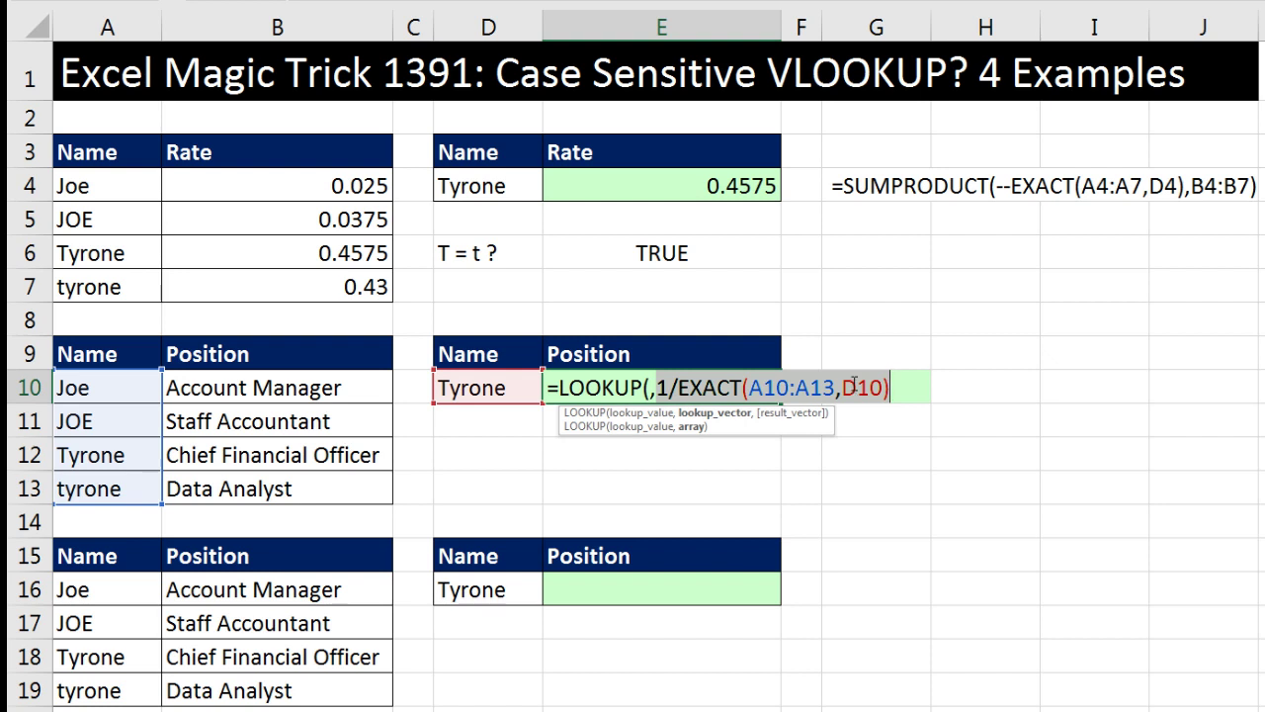
left_click(650, 388)
type(",")
key("Left")
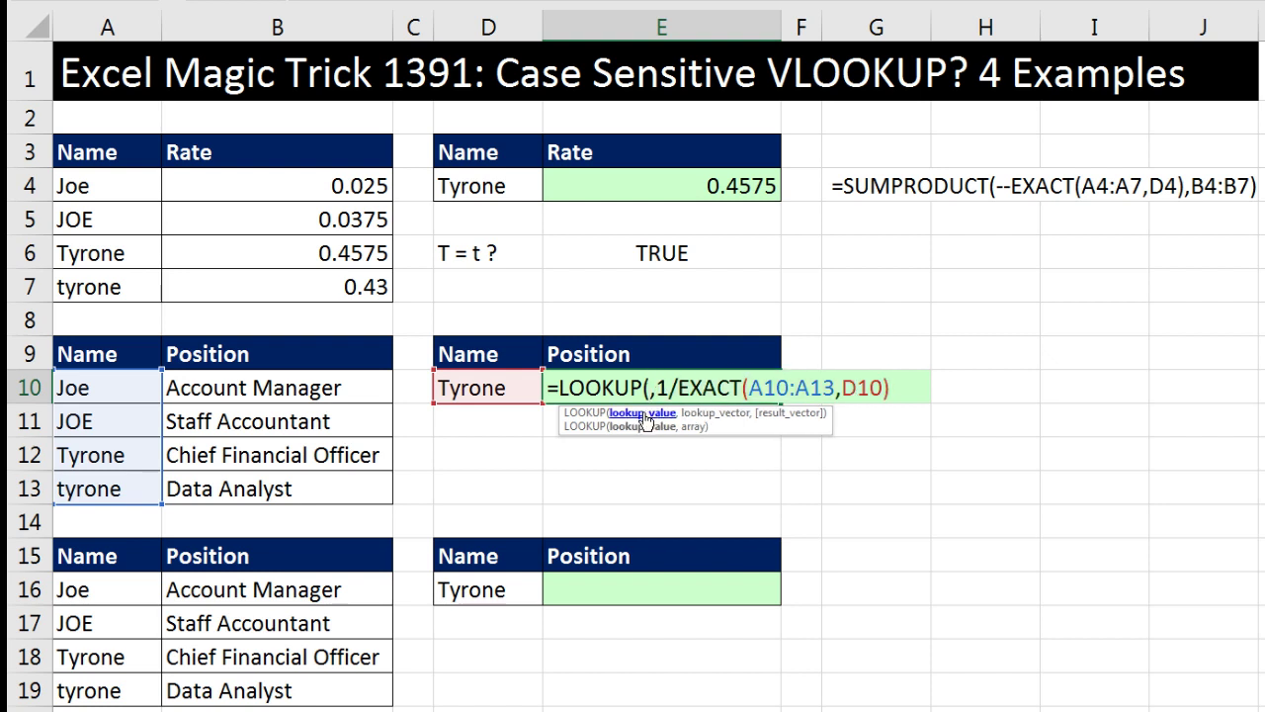
type("1")
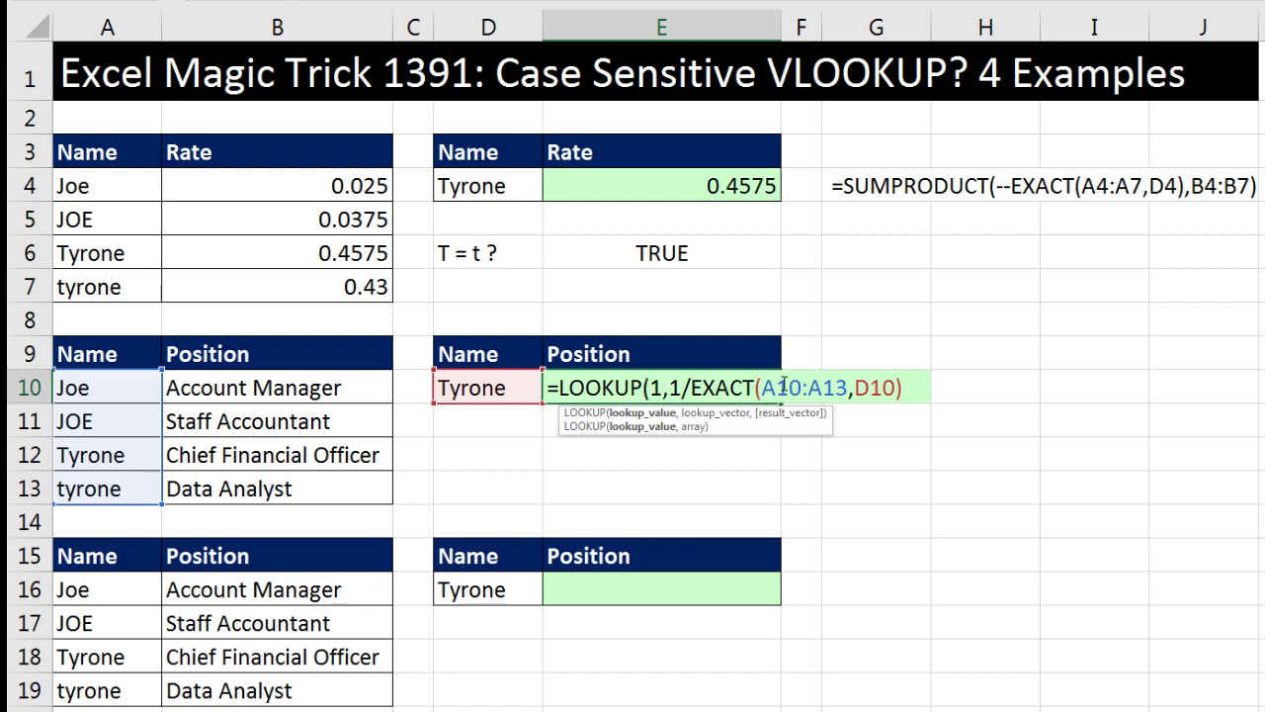
- Examine the lookup_vector argument in E10's LOOKUP formula and the EXACT arguments inside it
left_click(740, 421)
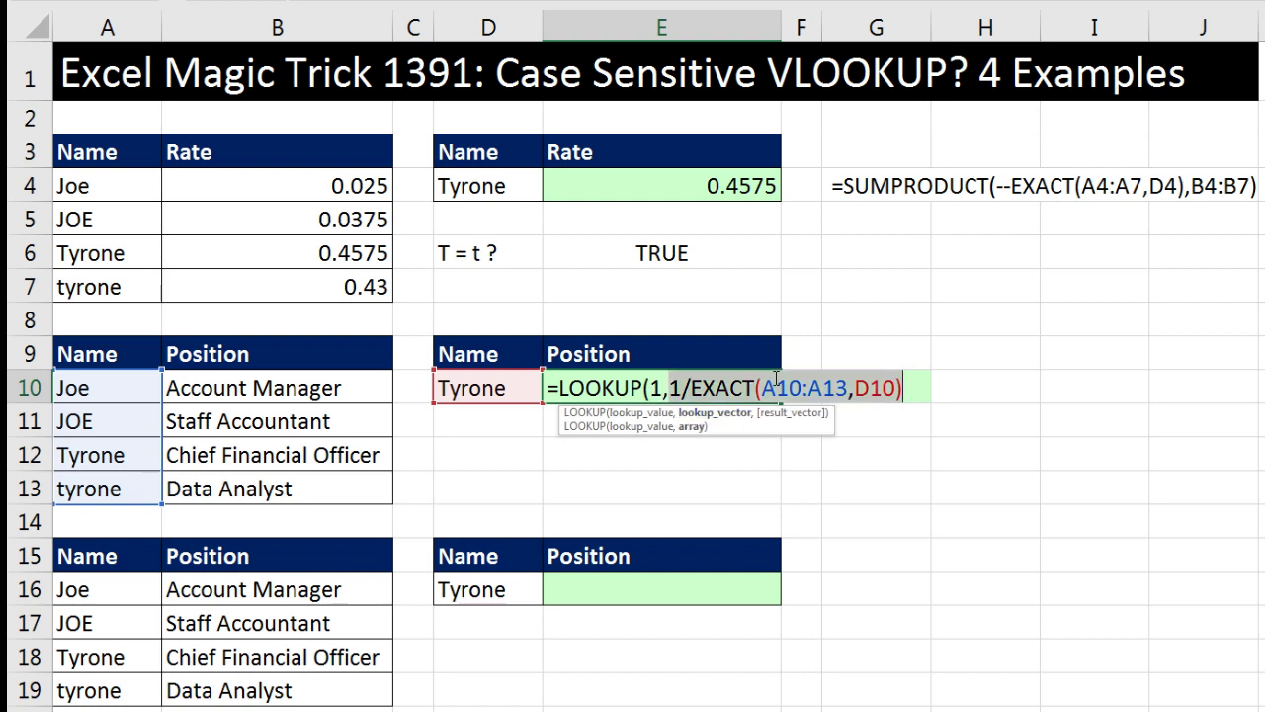
left_click(764, 385)
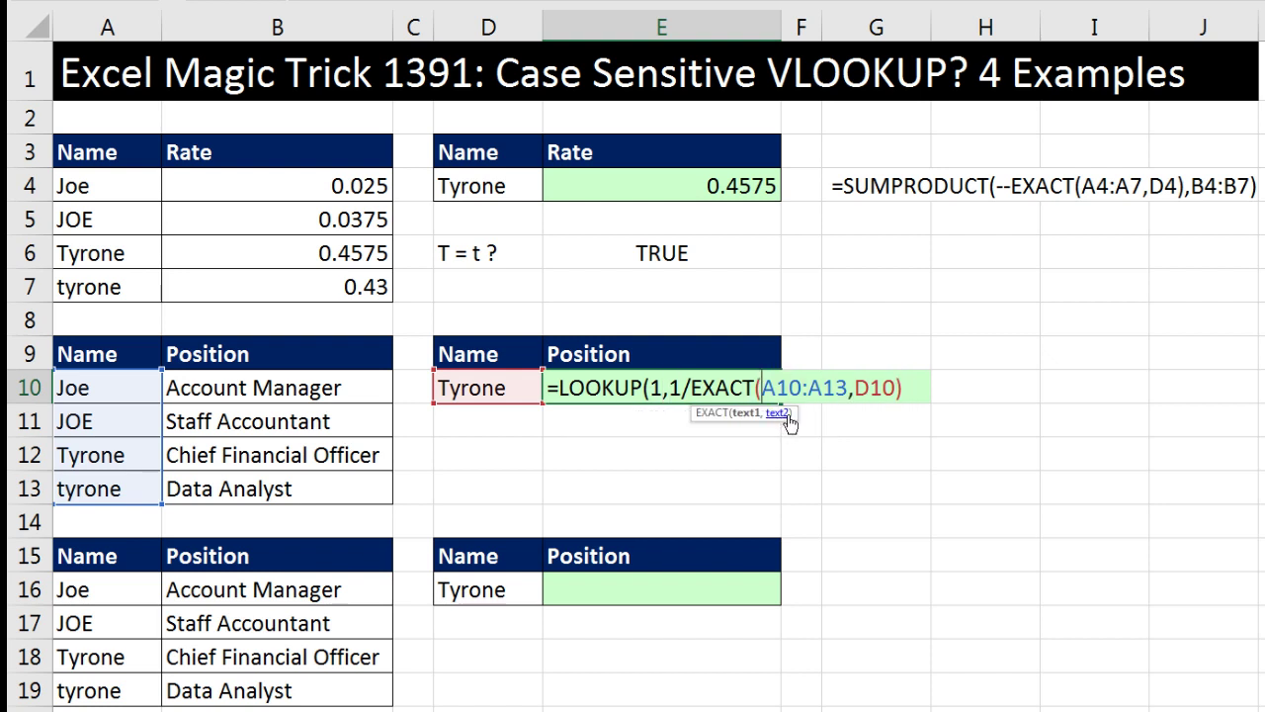
left_click(684, 391)
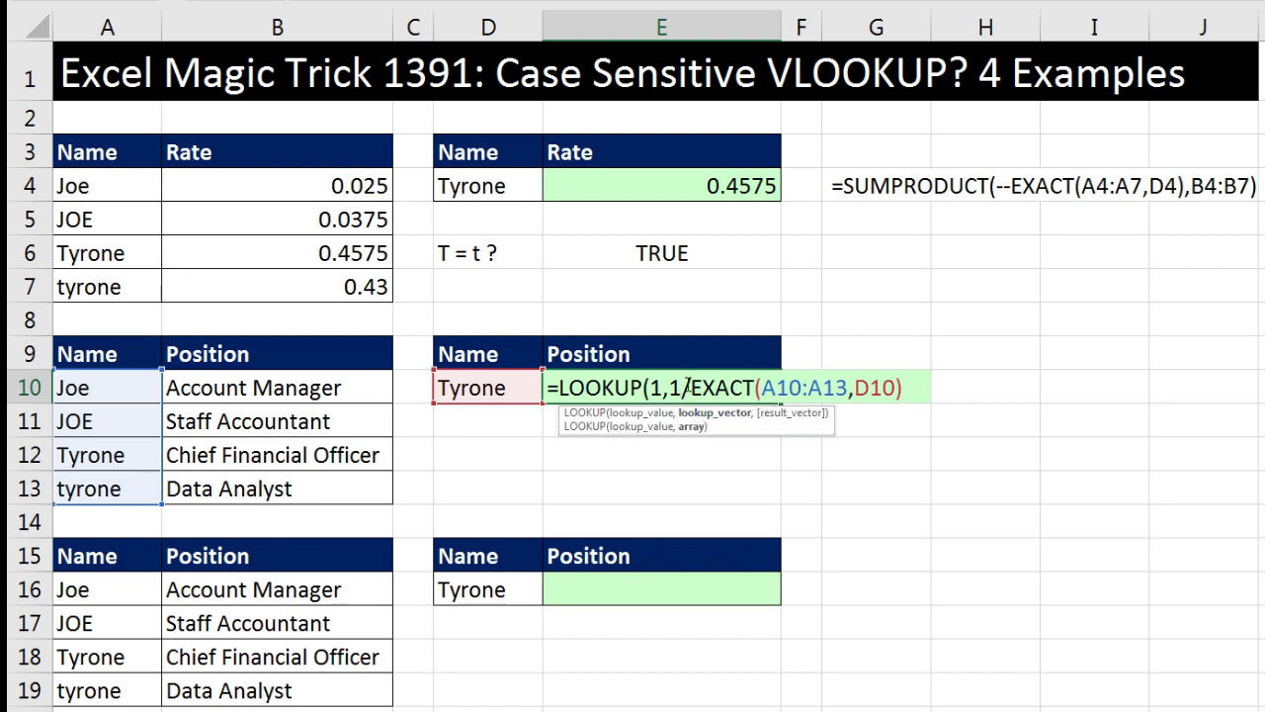
- Complete E10's LOOKUP formula with result vector B10:B13 and enter =LOOKUP(1,1/EXACT(A10:A13,D10),B10:B13)
left_click_drag(681, 387, 691, 388)
left_click(727, 415)
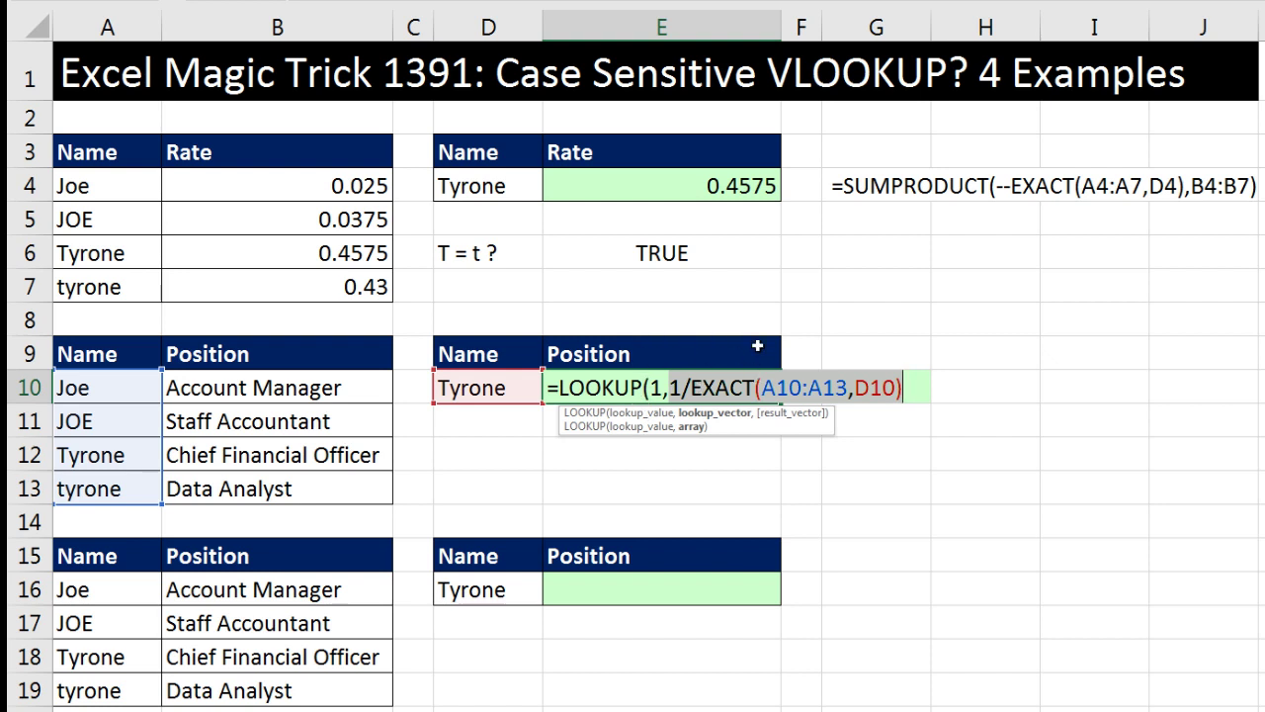
left_click(905, 393)
type(",")
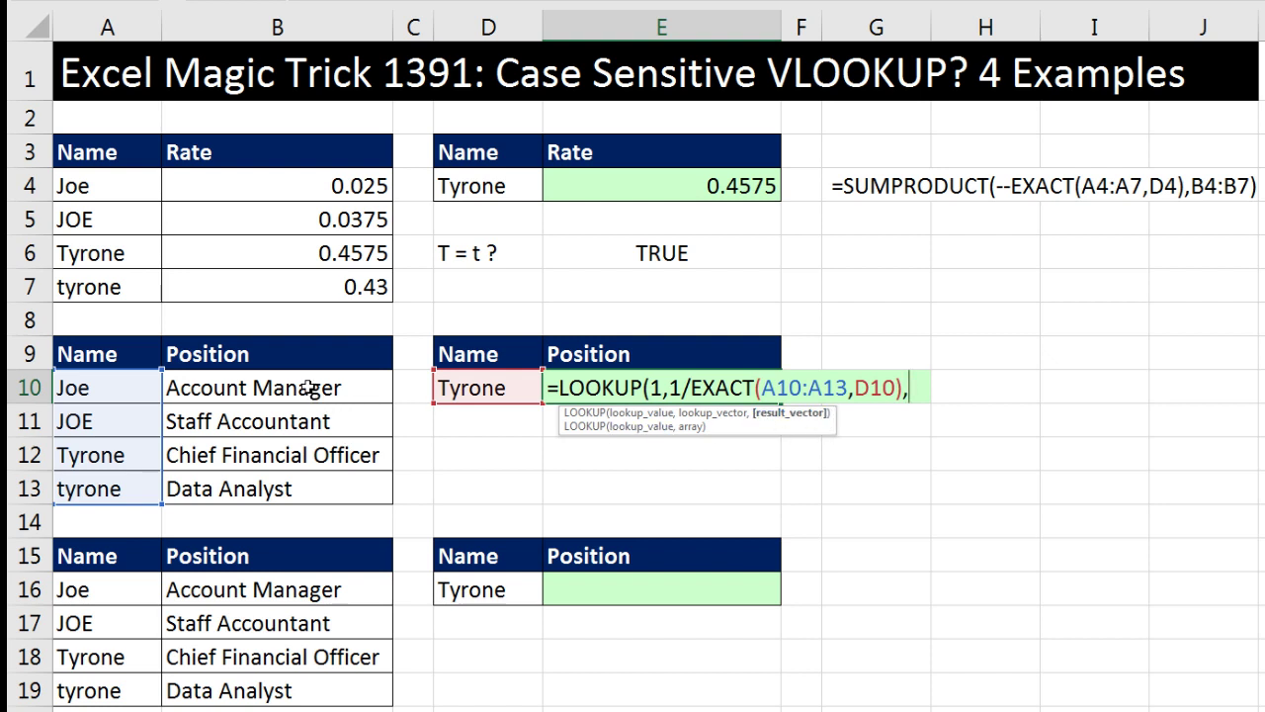
left_click_drag(309, 392, 304, 496)
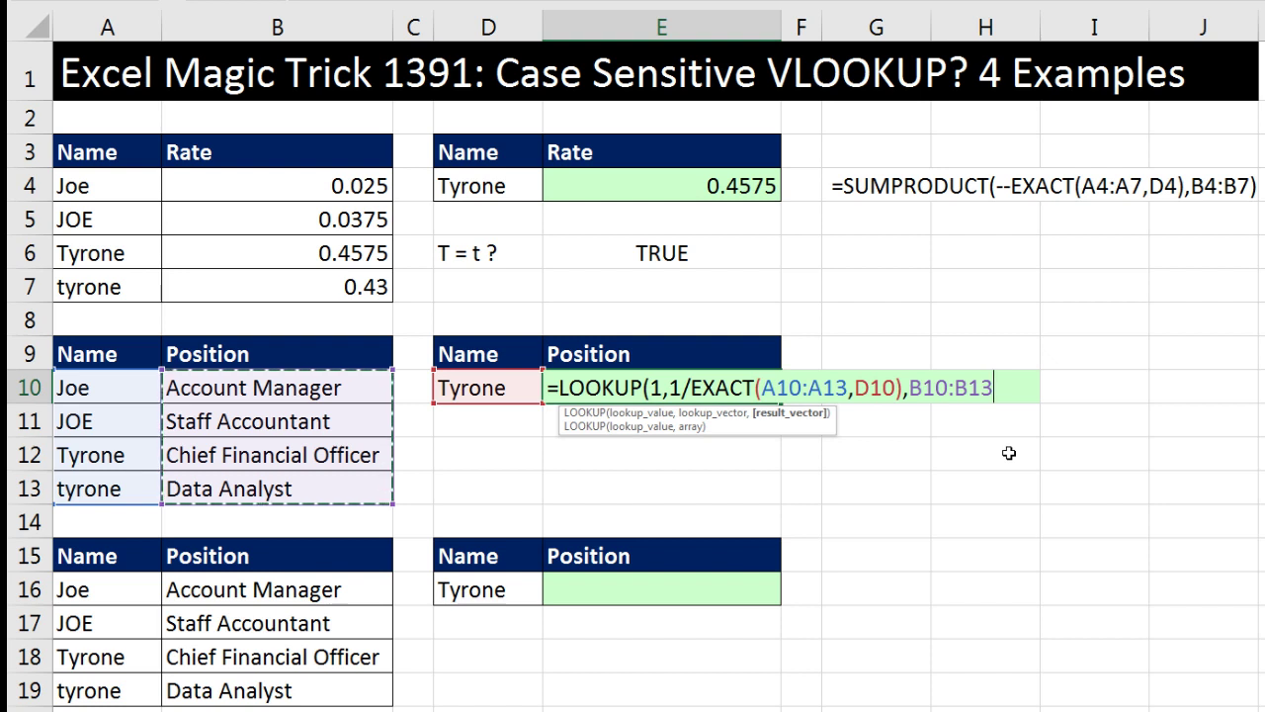
type(")")
key("Return")
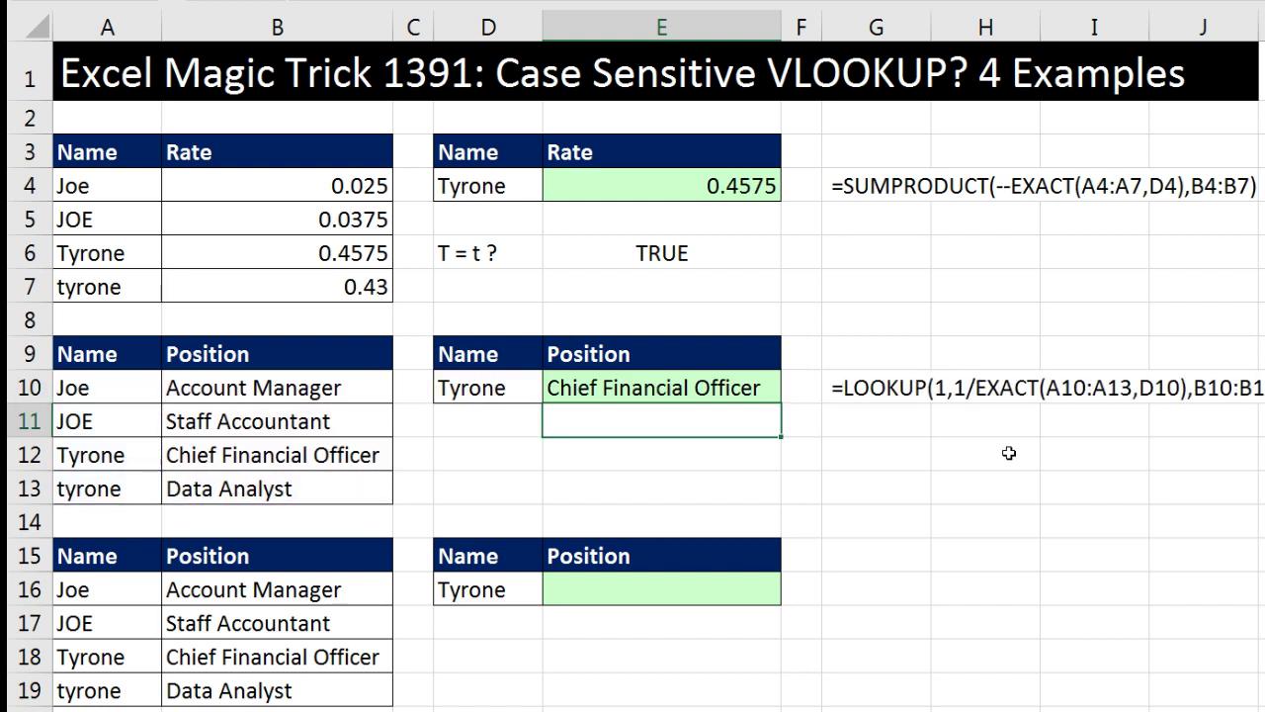
- Choose the all-capitals name from the list in D4 to test the lookups, and review the formula in E10
left_click(518, 185)
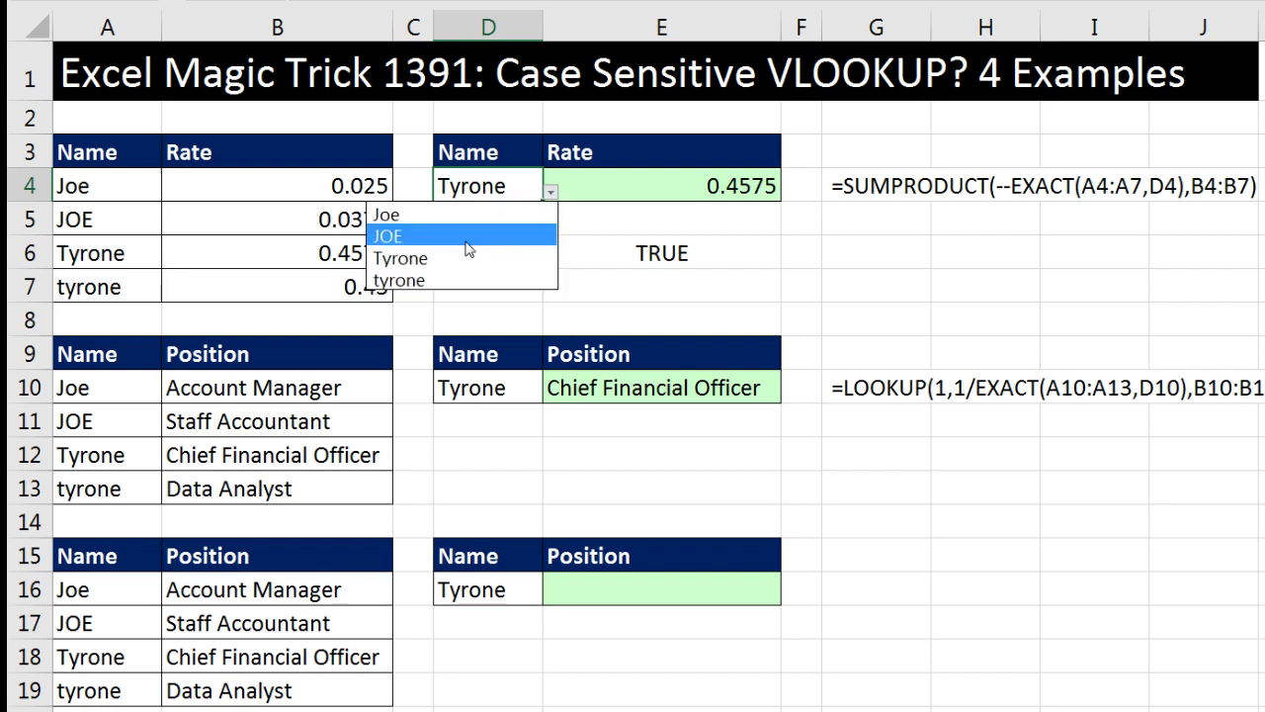
left_click(539, 237)
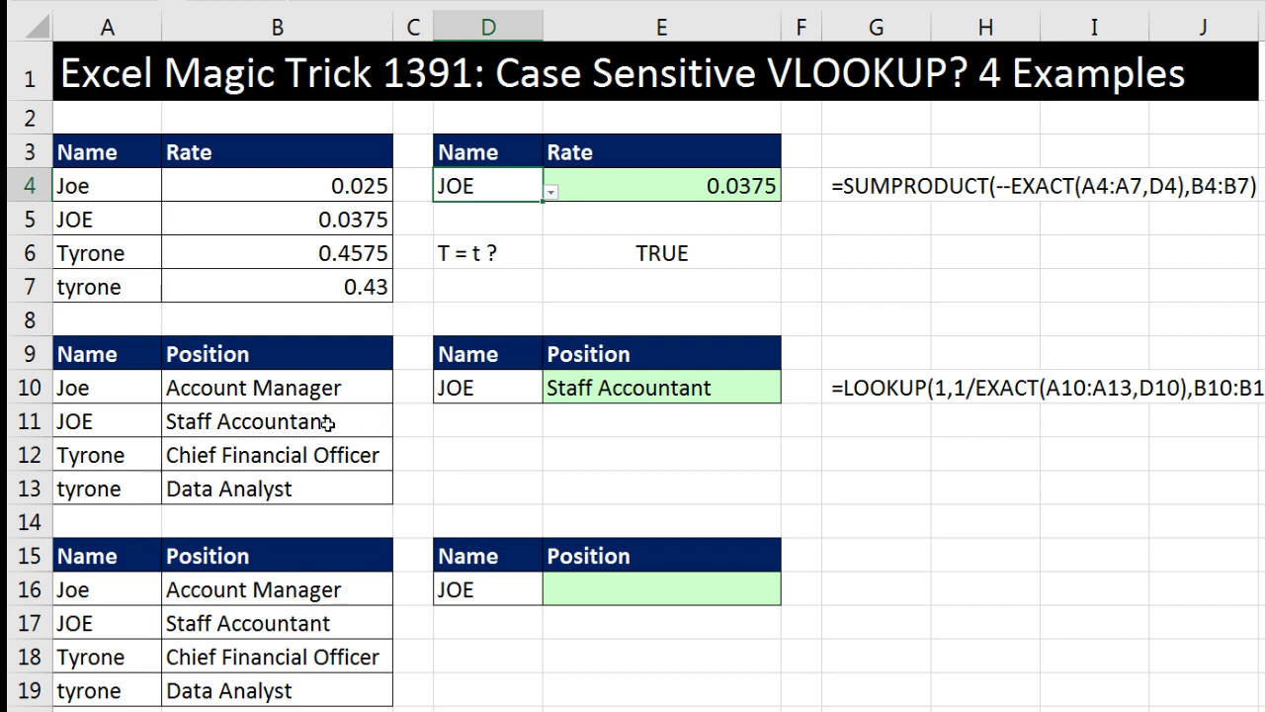
left_click(585, 391)
key("F2")
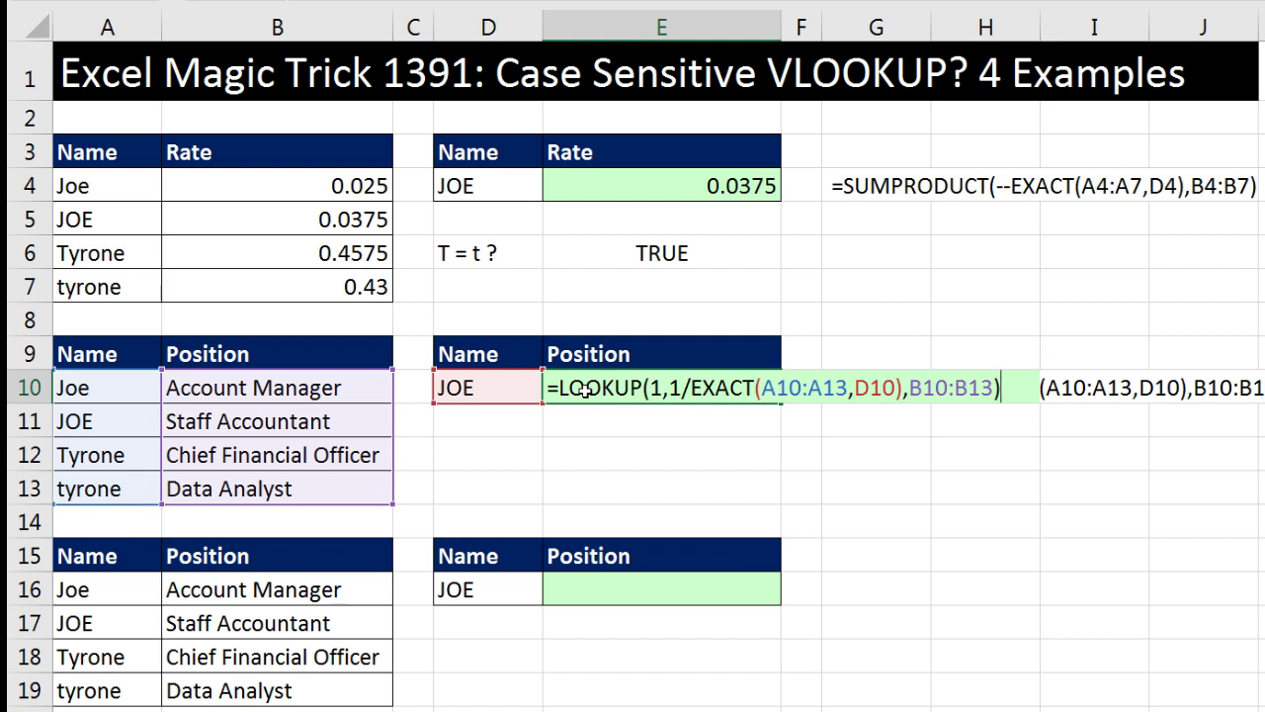
key("Return")
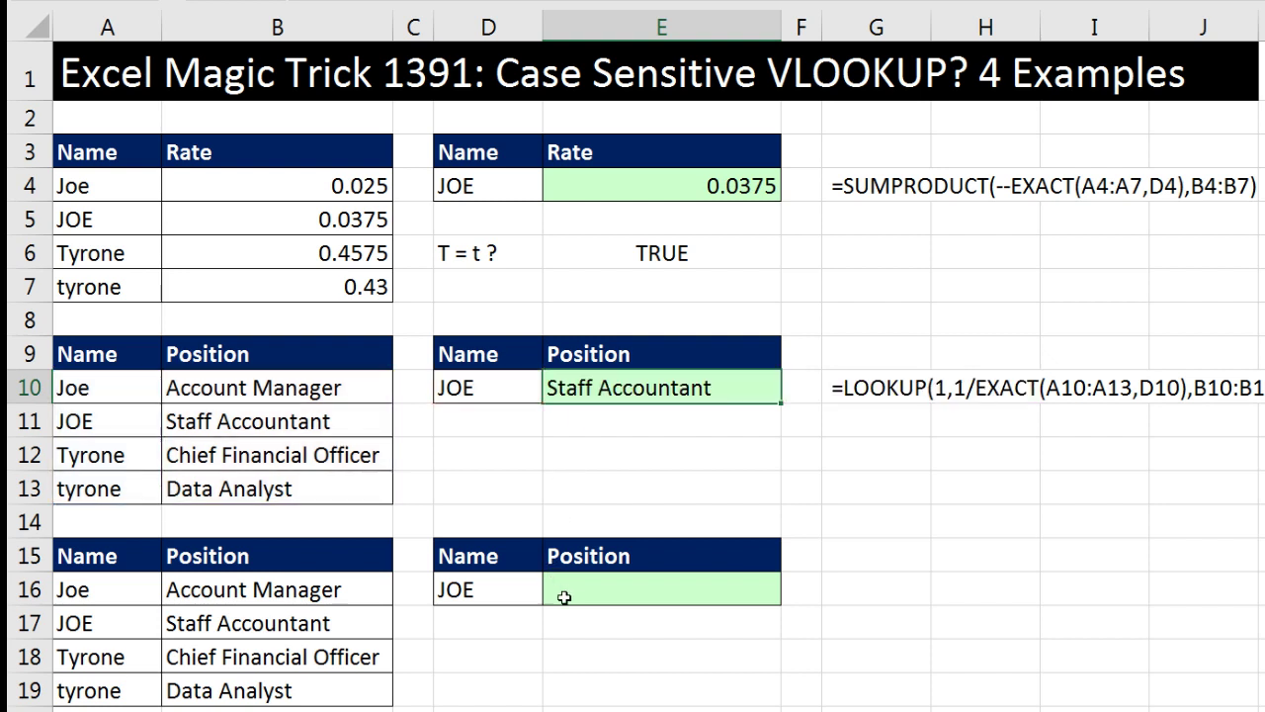
- Enter =FIND("al",B19) in E16 to test the case-sensitive search on lowercase text
left_click(562, 593)
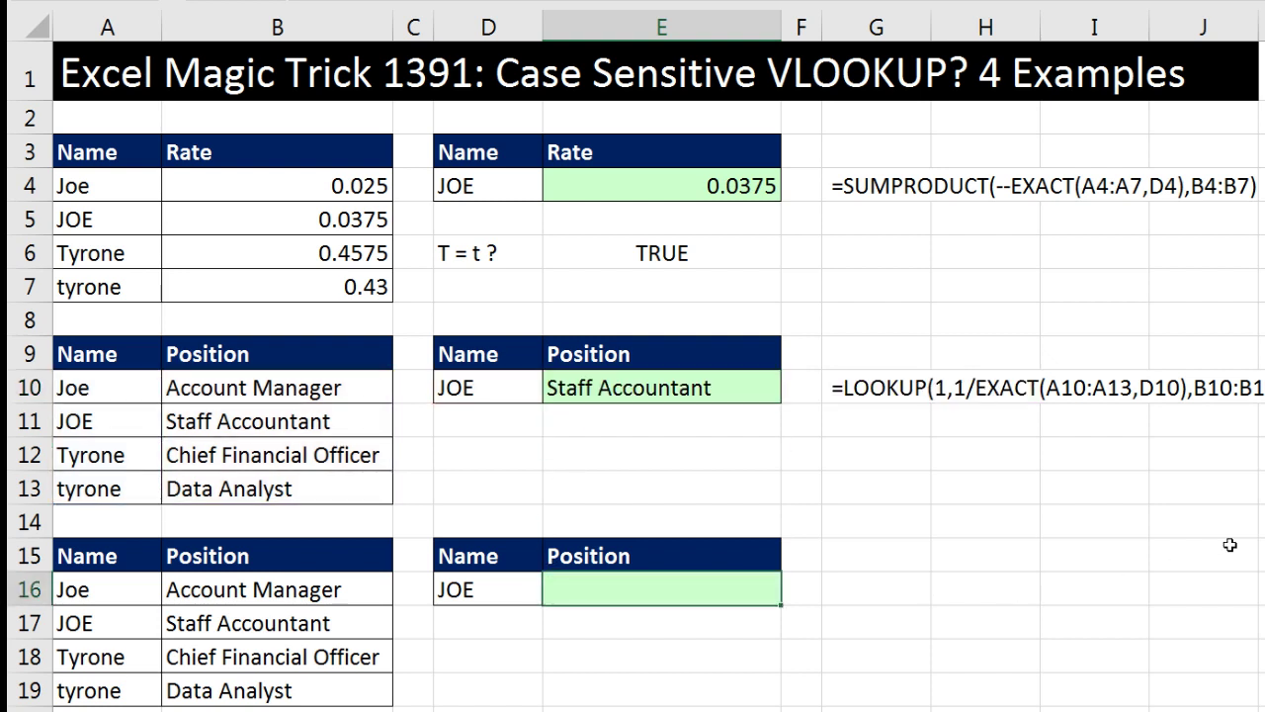
type("=fin")
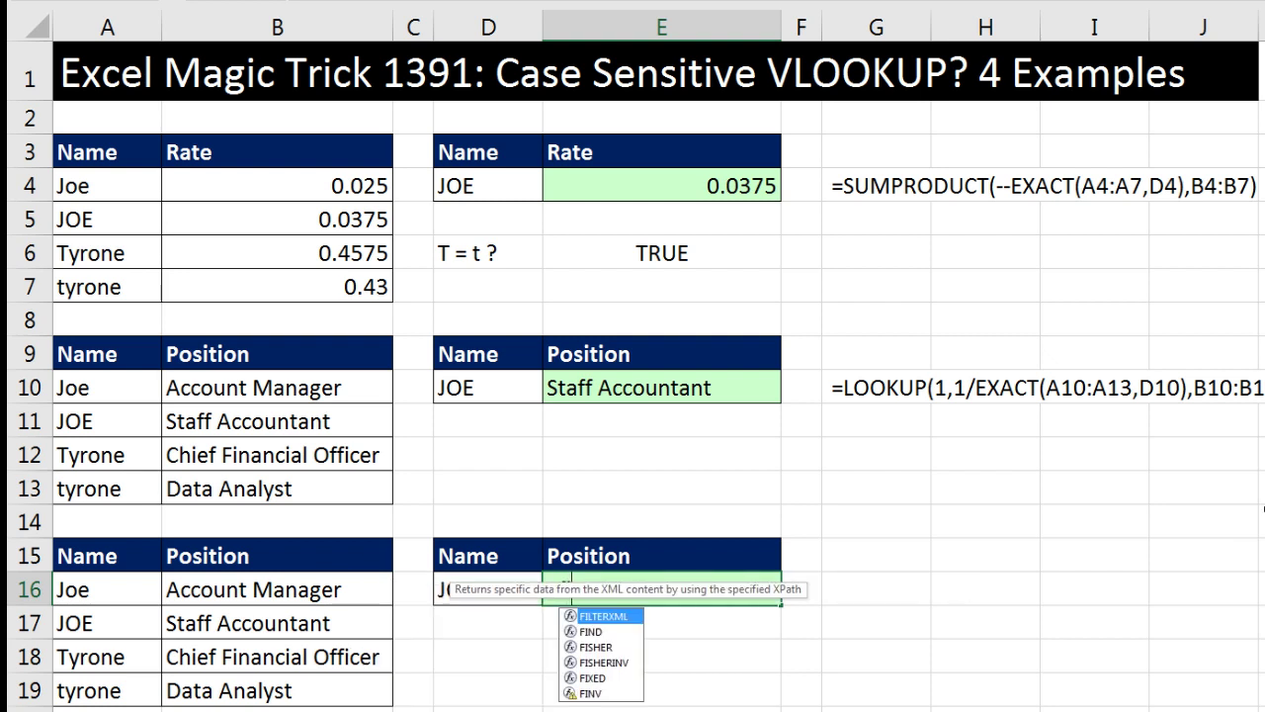
type("d")
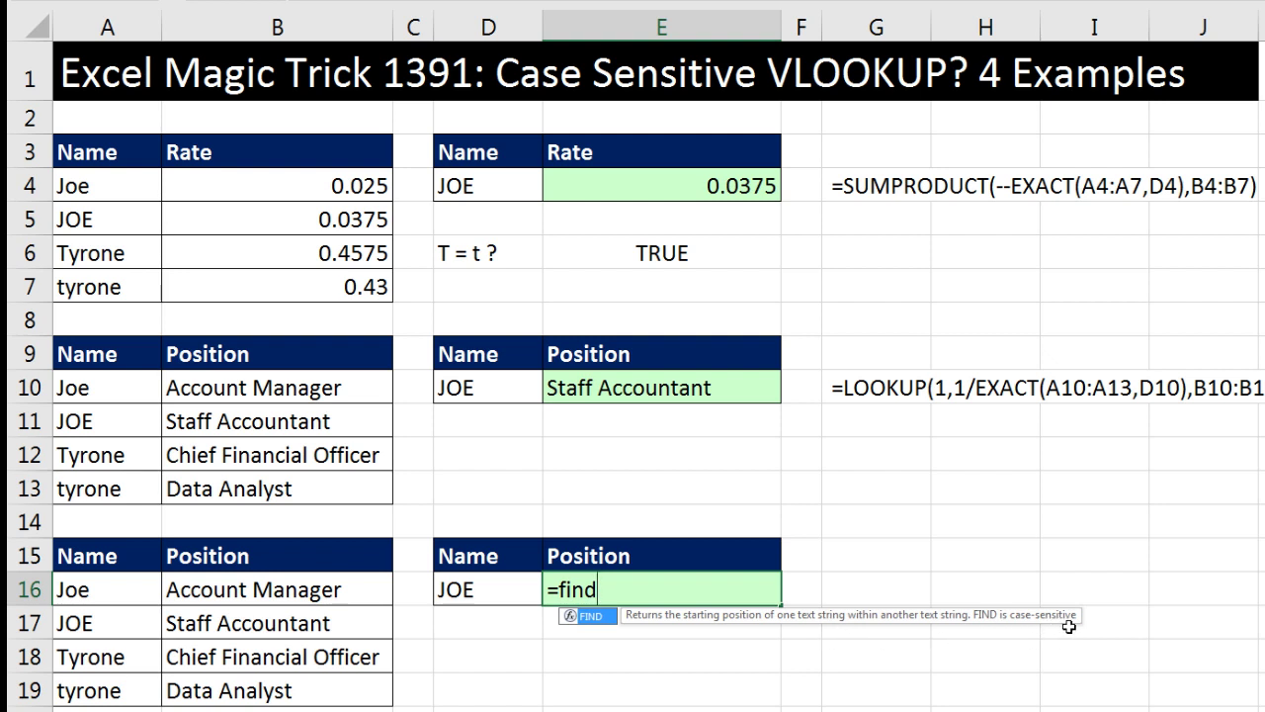
key("Tab")
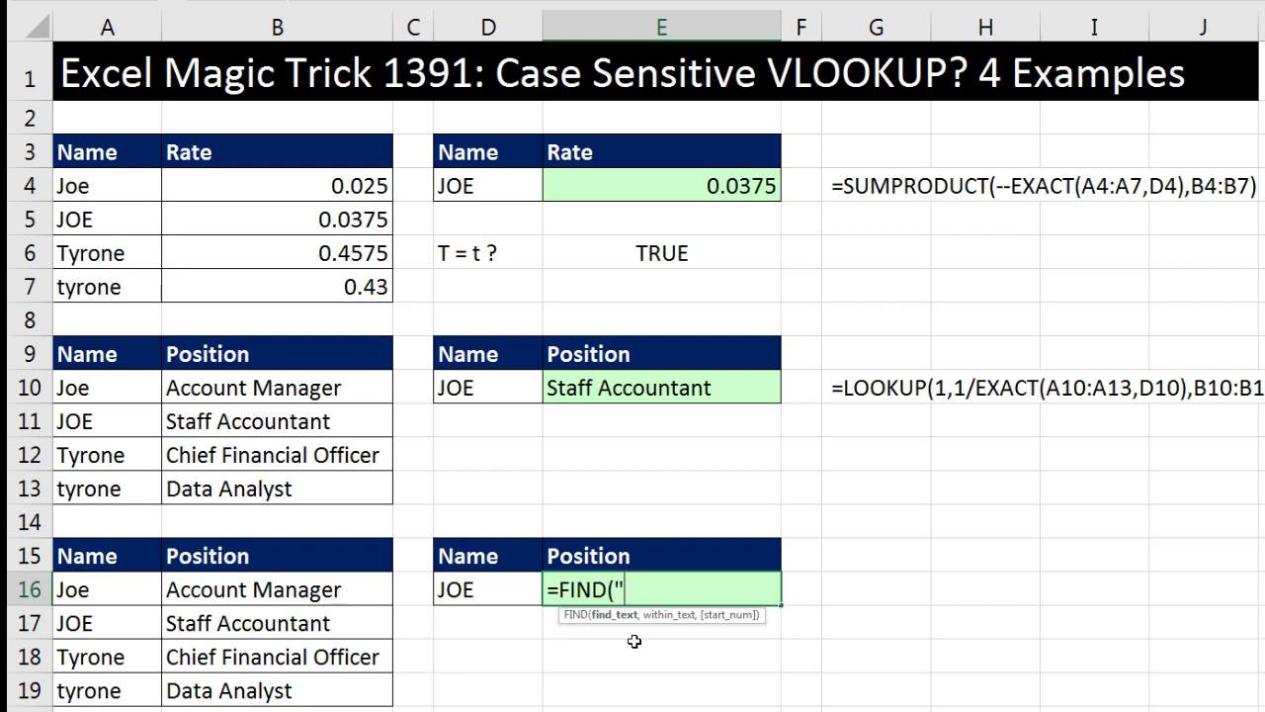
type("al\",")
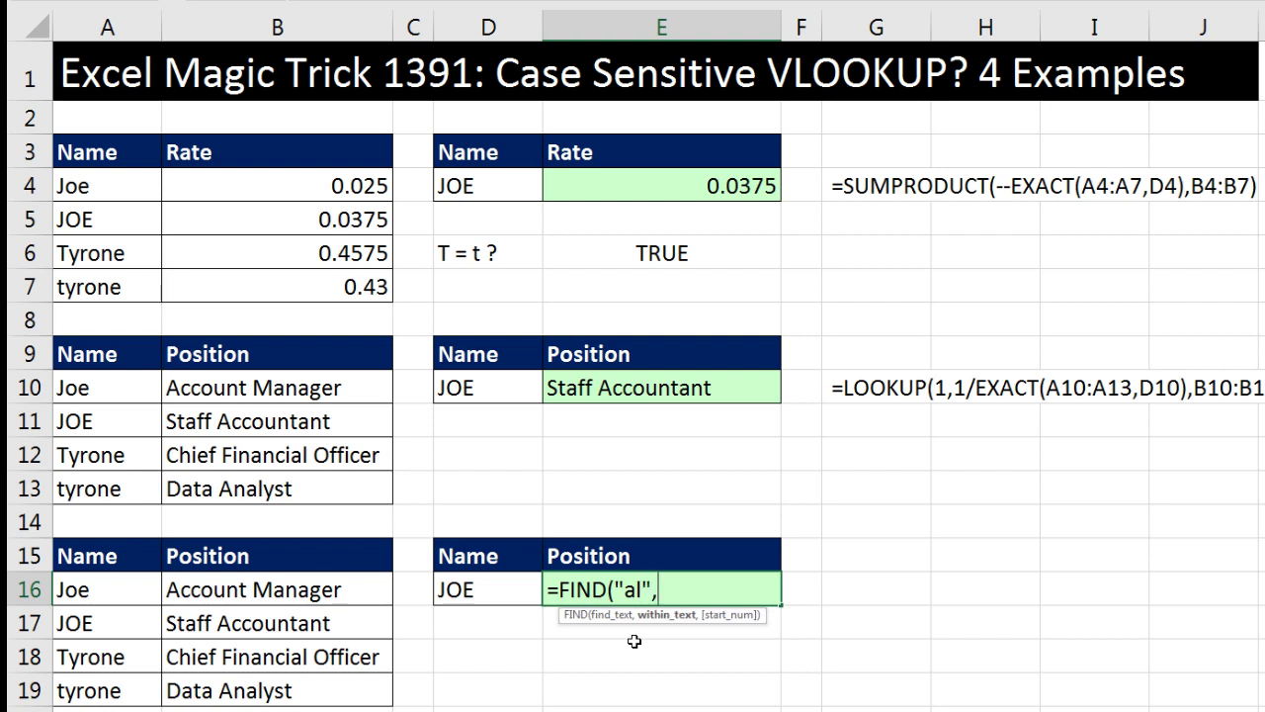
left_click(291, 690)
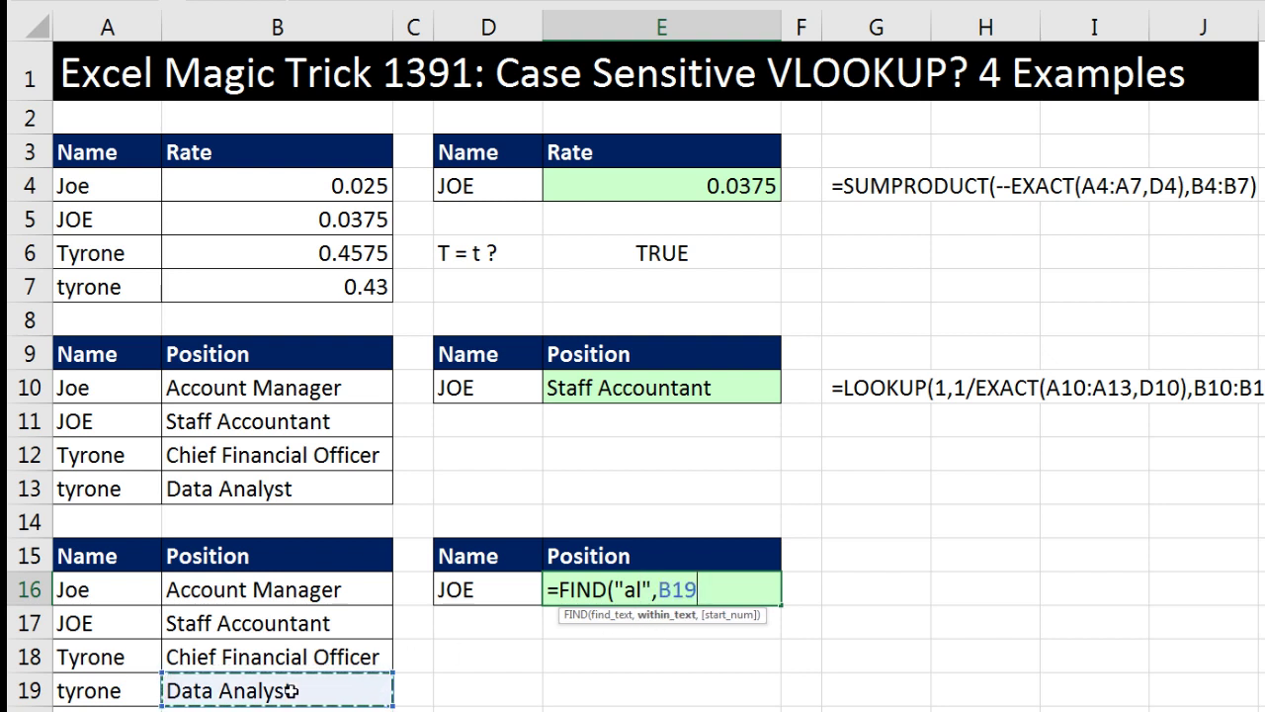
key("Return")
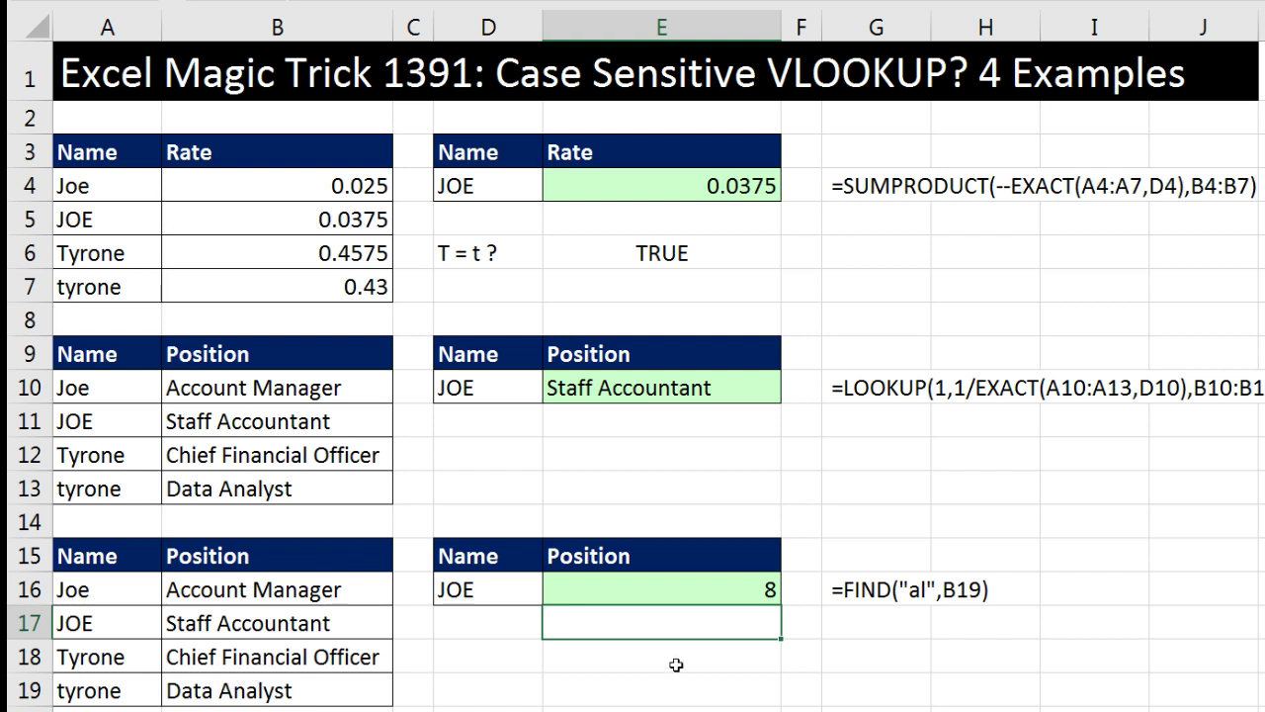
- Change the search text in E16's FIND formula to "Al" and enter it
double_click(710, 591)
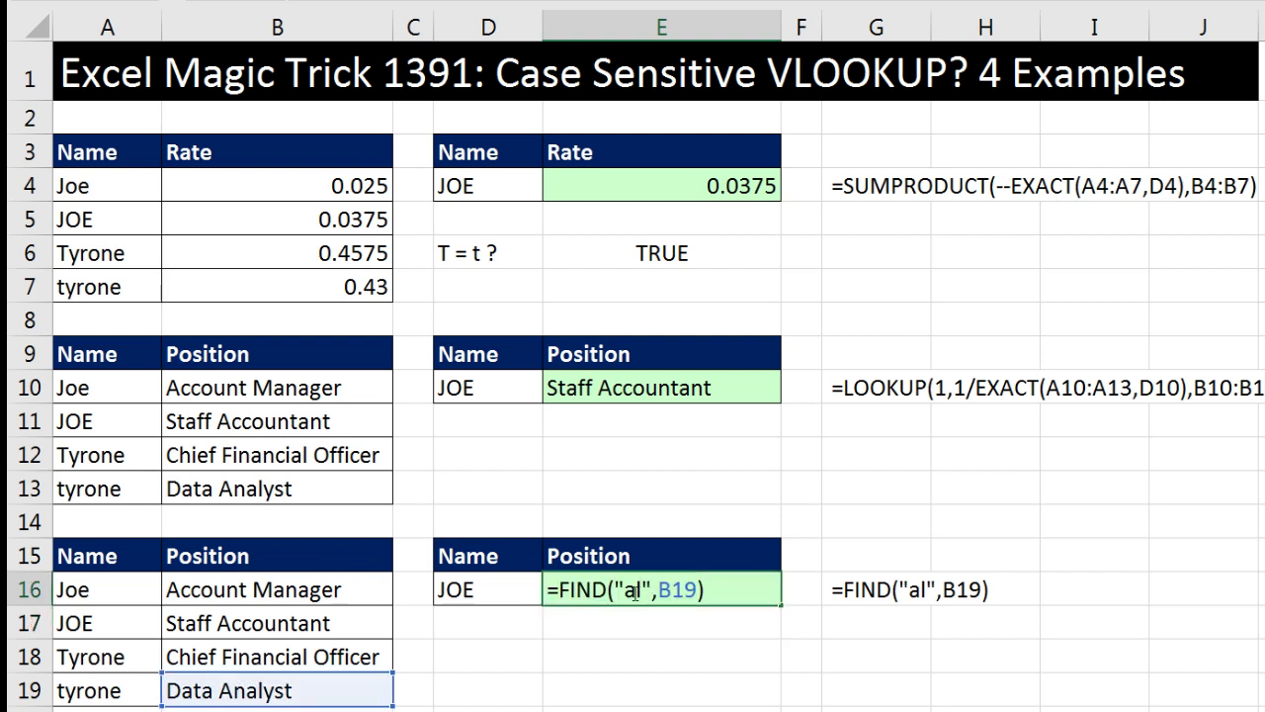
left_click_drag(624, 590, 635, 590)
type("A")
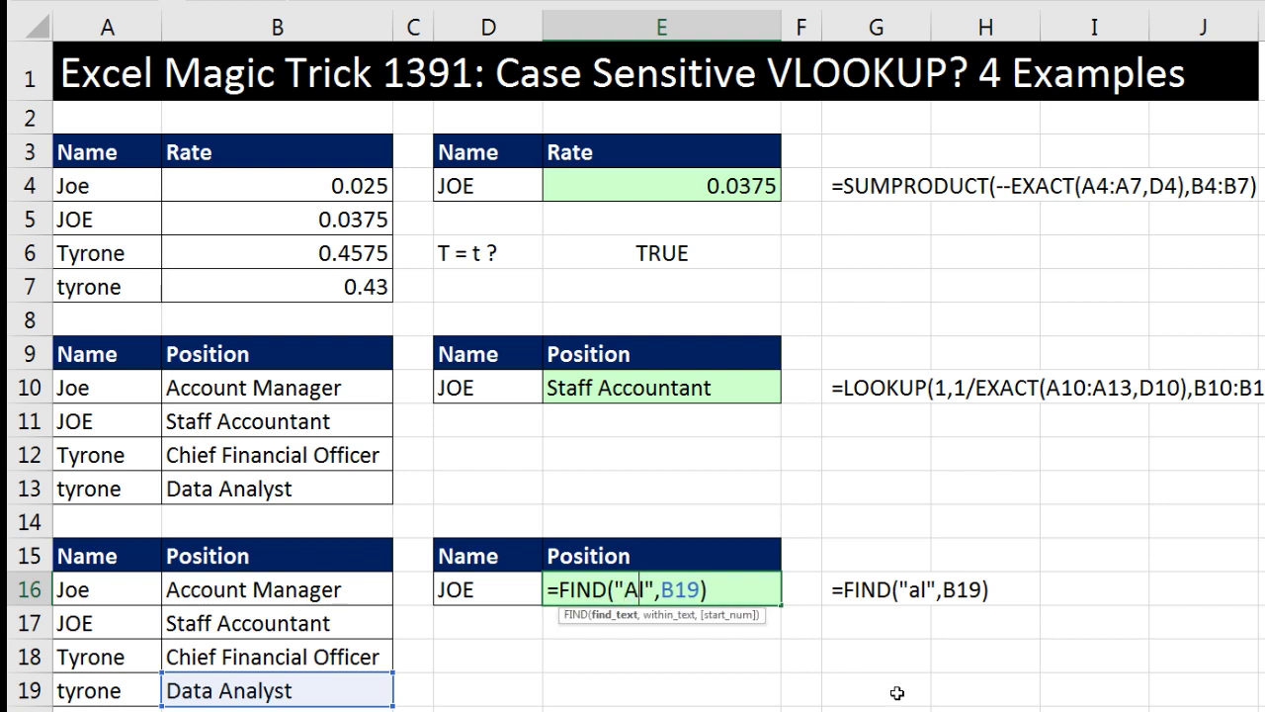
key("ctrl+Return")
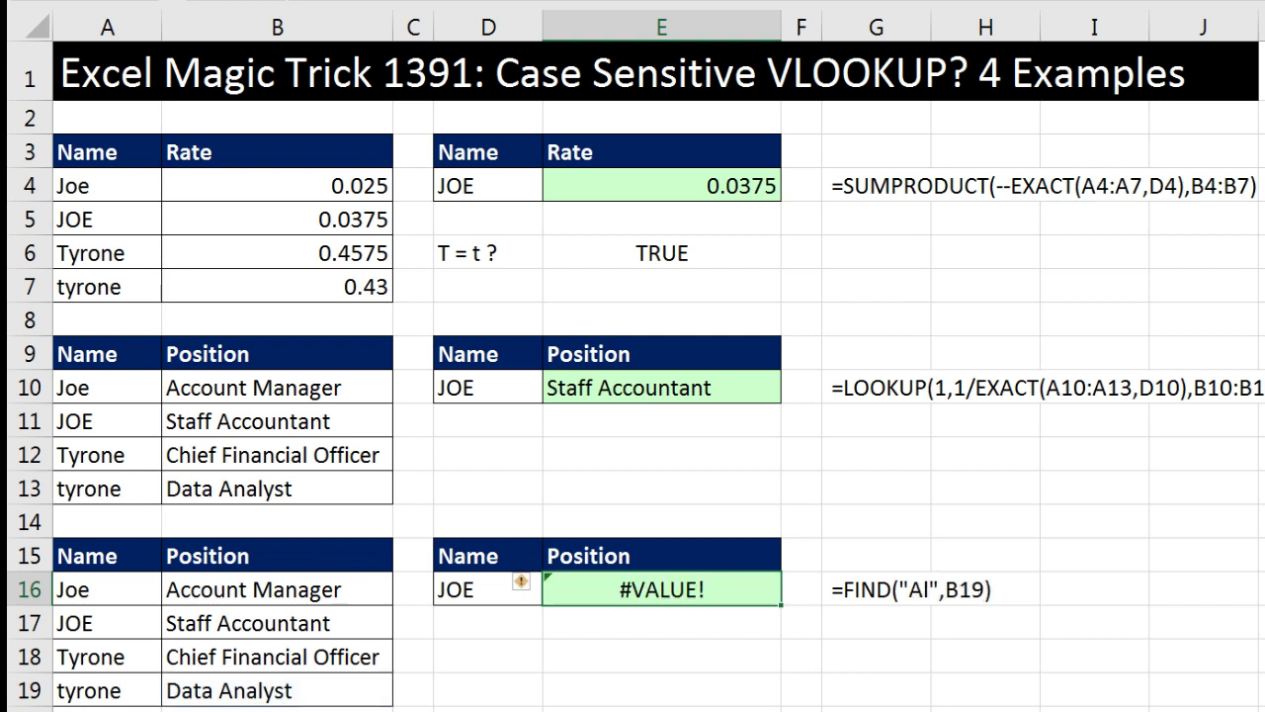
- Replace the arguments of E16's FIND formula with D16 and A16:A19: =FIND(D16,A16:A19)
key("F2")
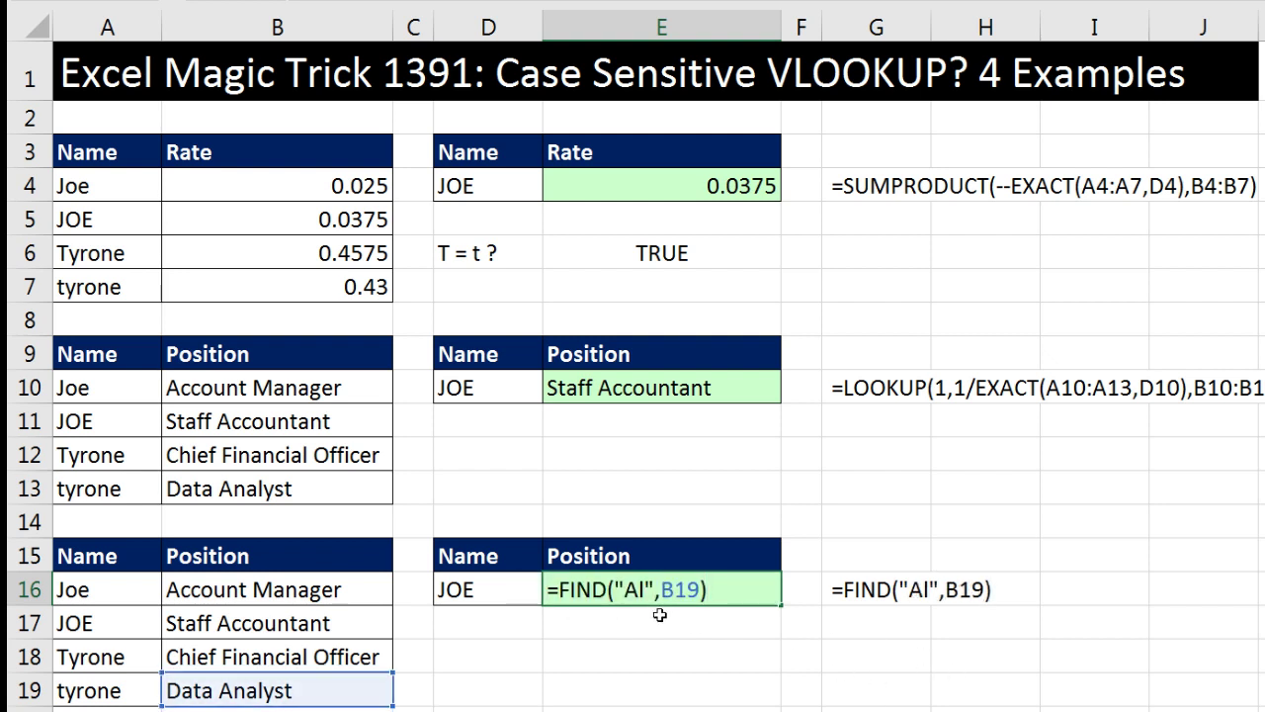
left_click_drag(618, 590, 858, 600)
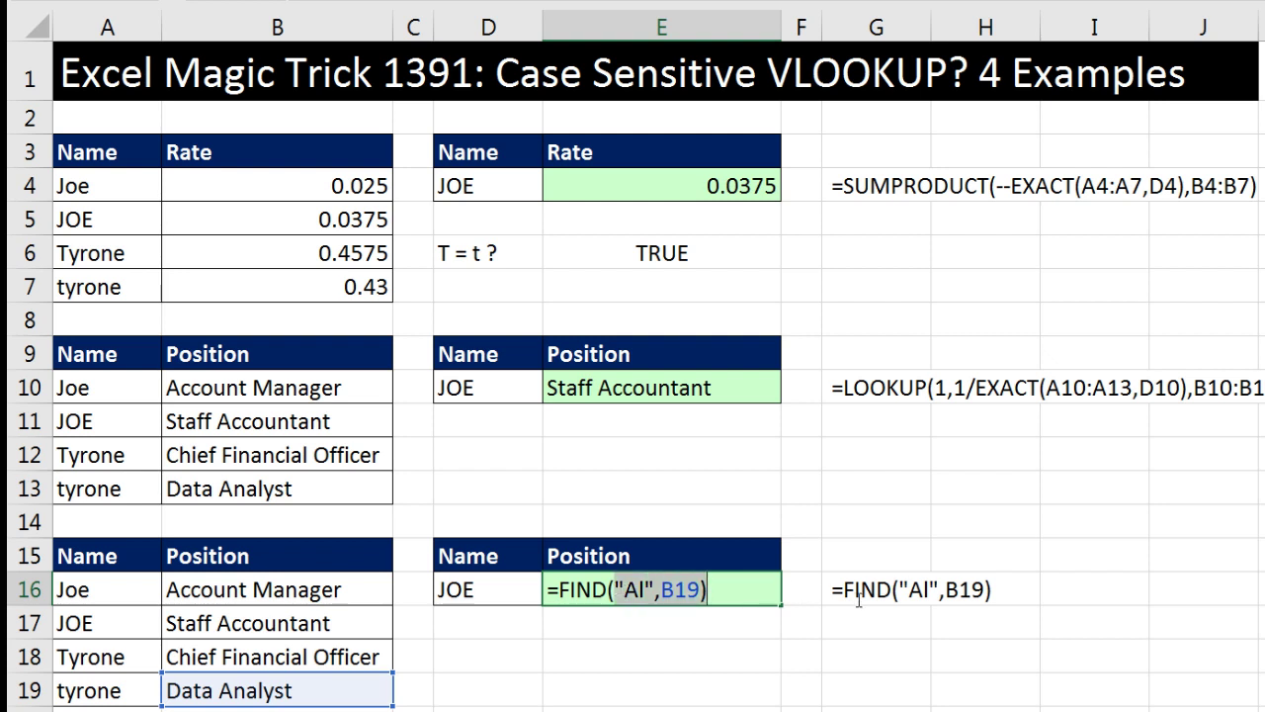
key("BackSpace")
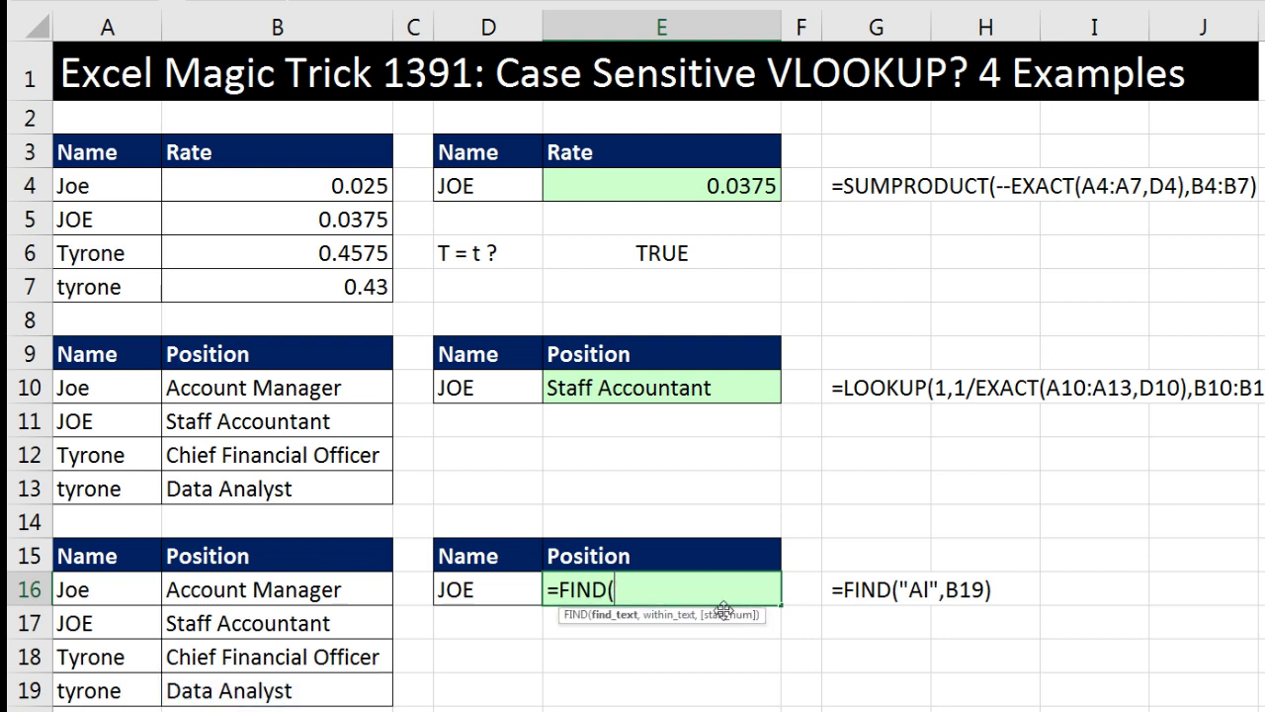
left_click(486, 600)
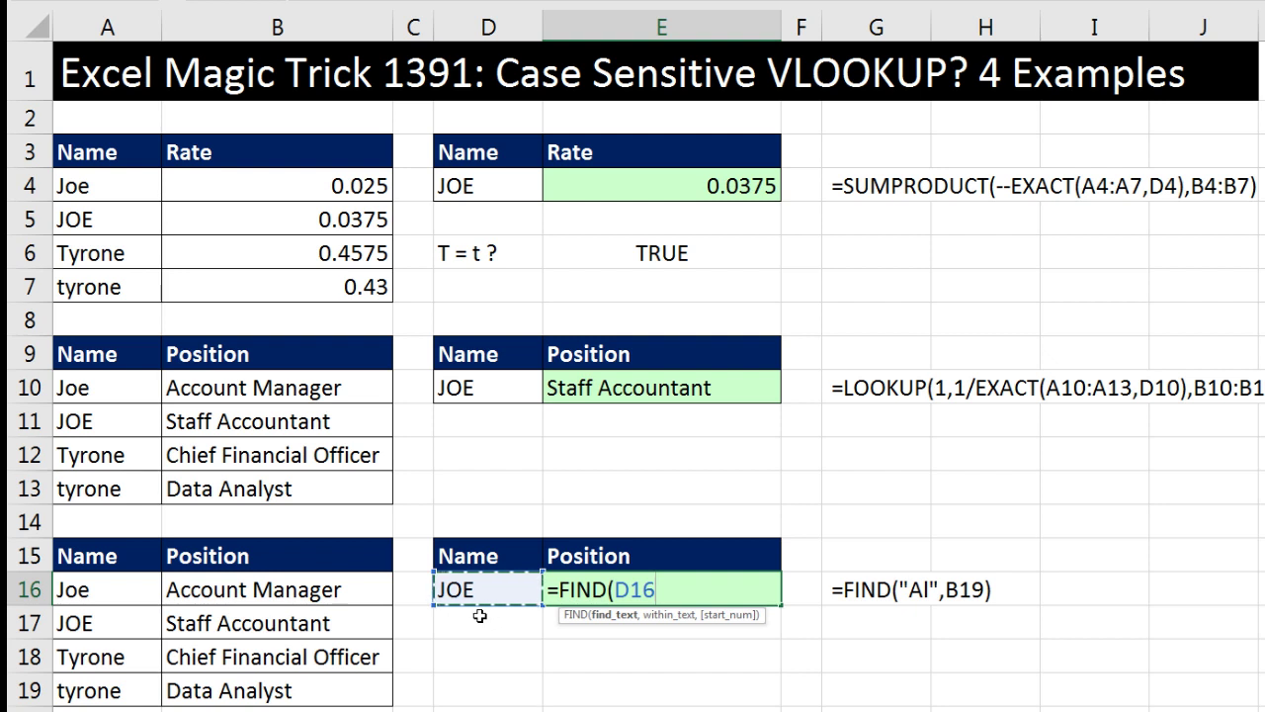
type(",")
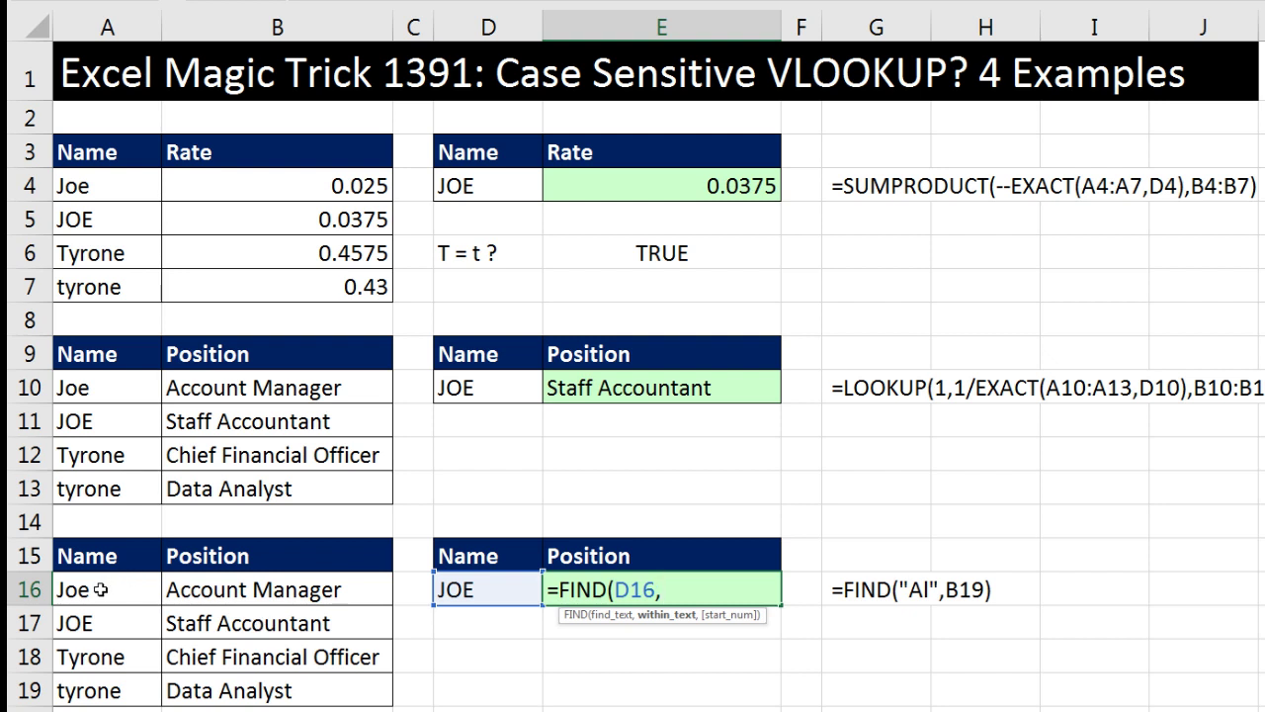
left_click_drag(100, 590, 98, 686)
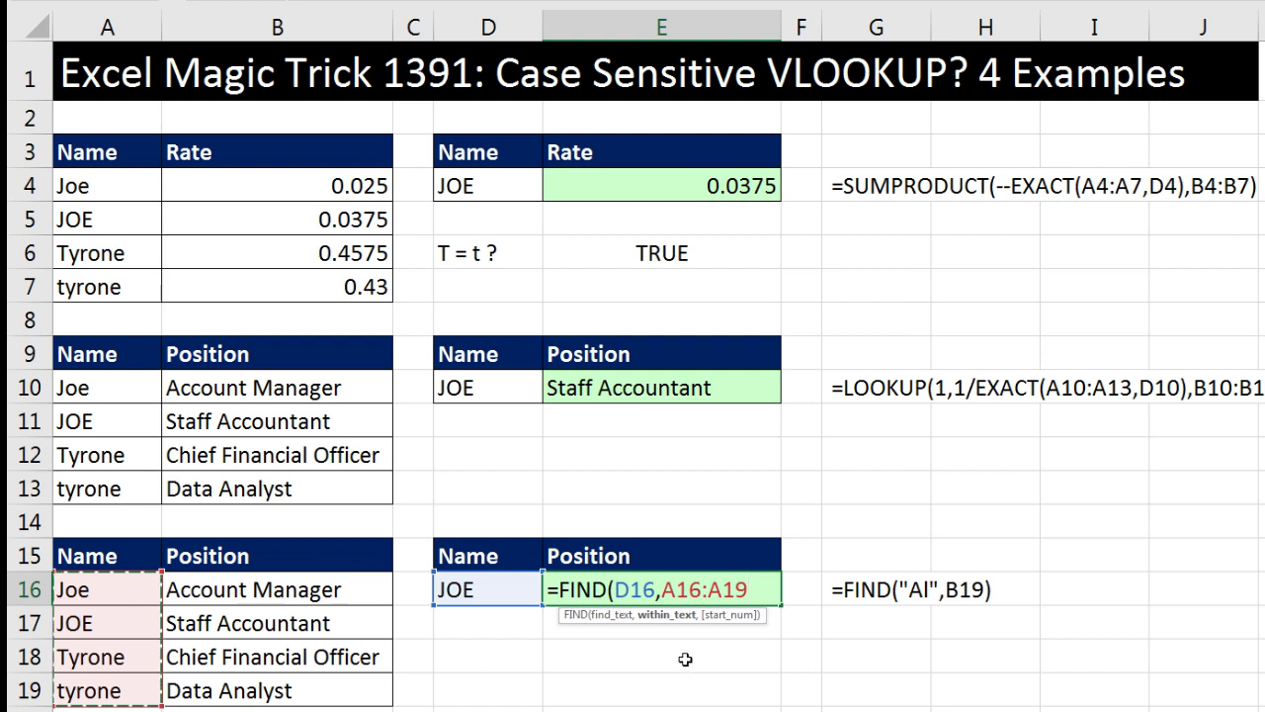
type(")")
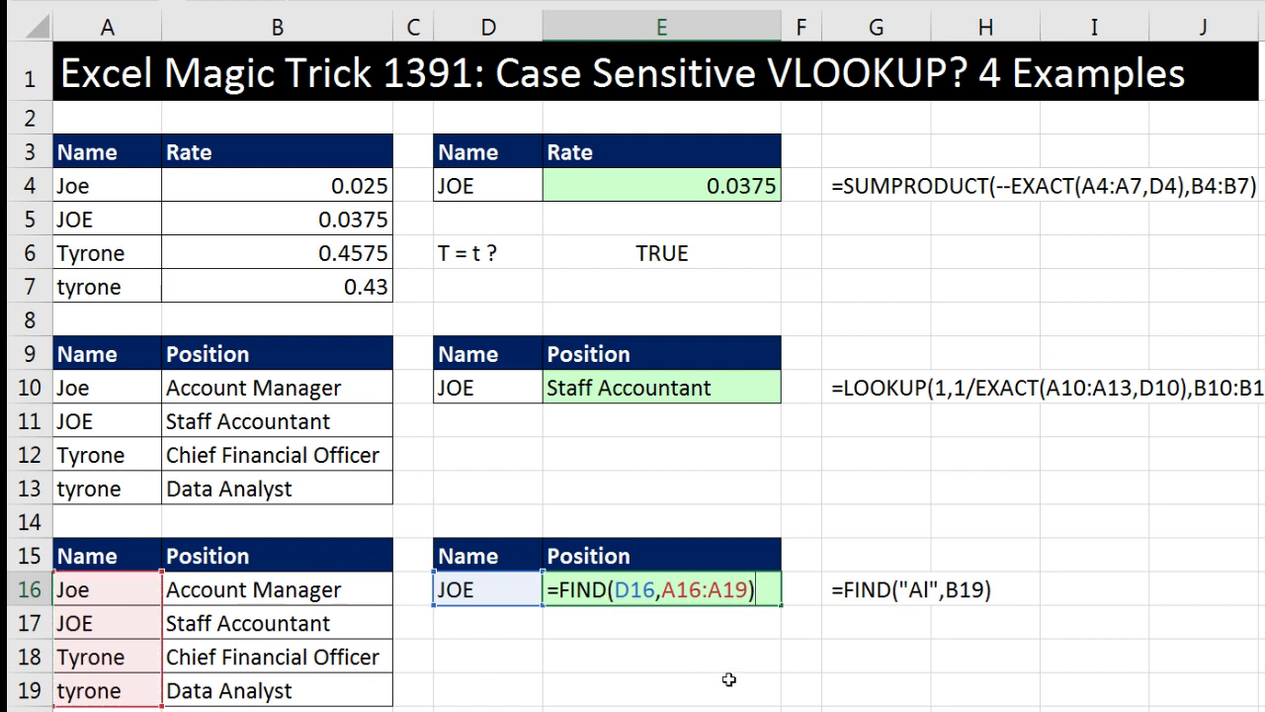
- Preview the evaluated array of E16's FIND expression and restore the formula text
key("F9")
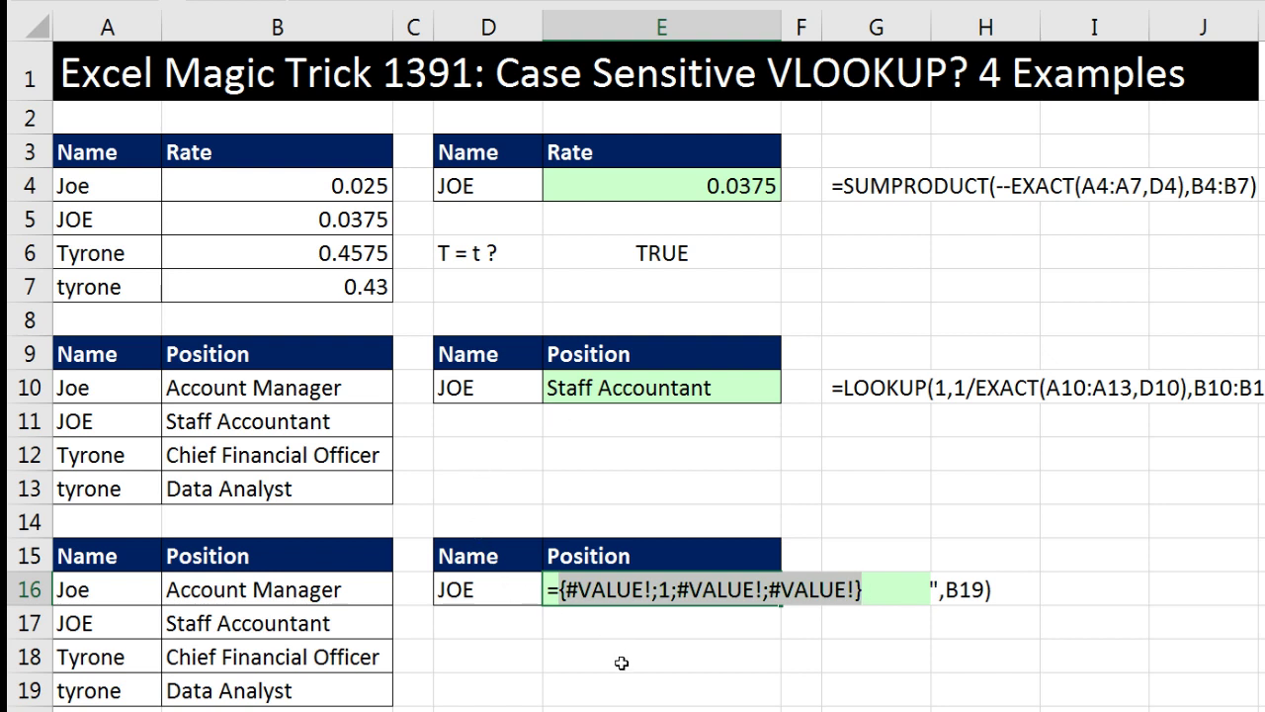
key("ctrl+z")
key("End")
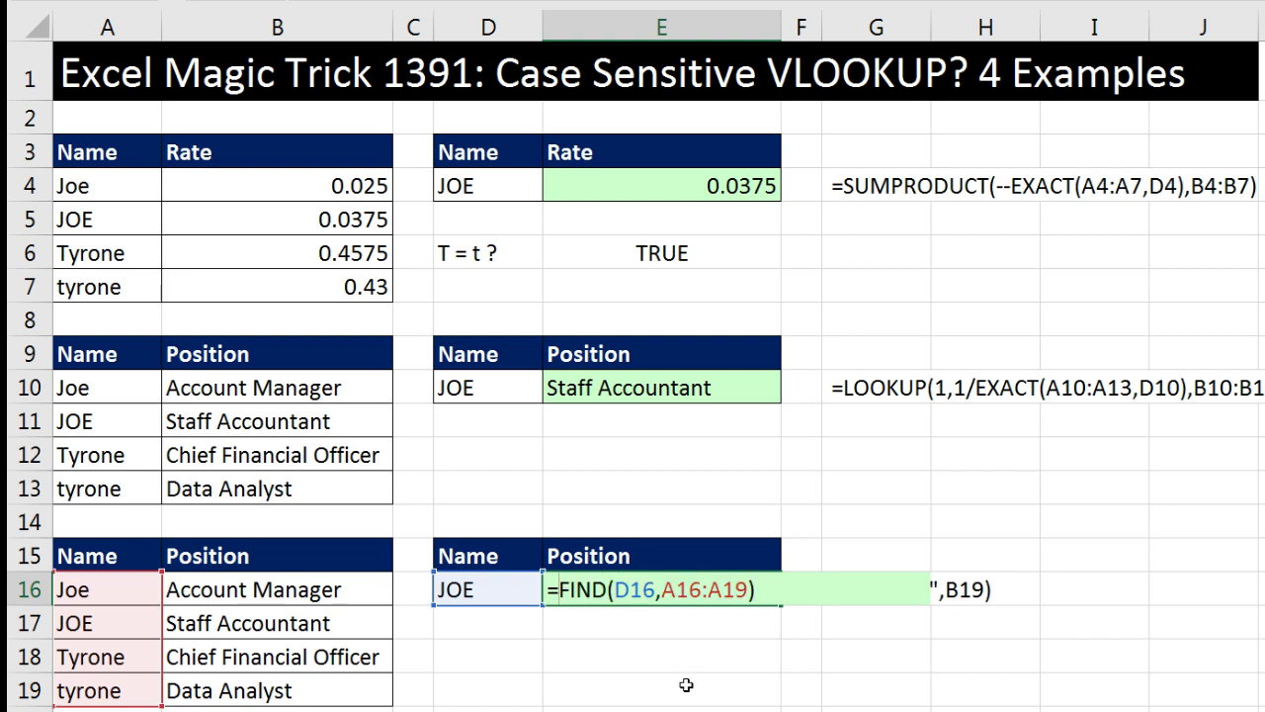
- Wrap E16's FIND expression in LOOKUP with lookup value 1 and result vector B16:B19: =LOOKUP(1,FIND(D16,A16:A19),B16:B19)
key("Home")
key("Right")
type("LOOKUP(")
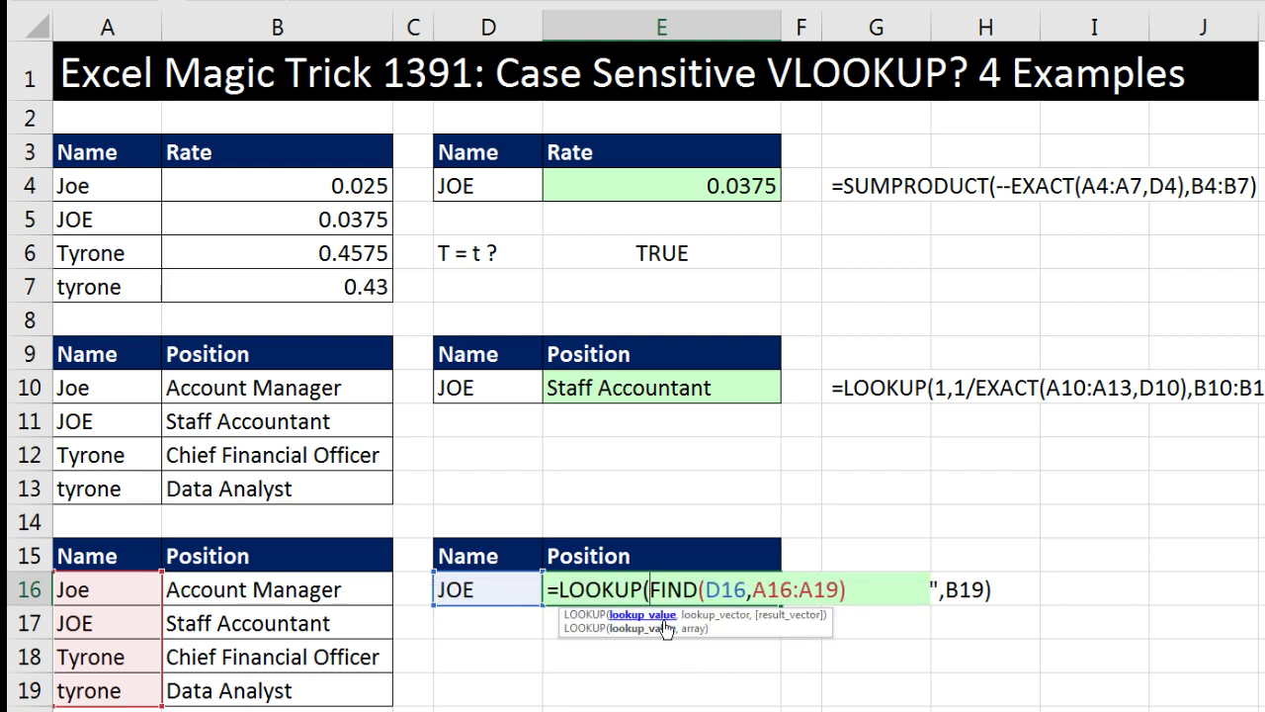
type("1,")
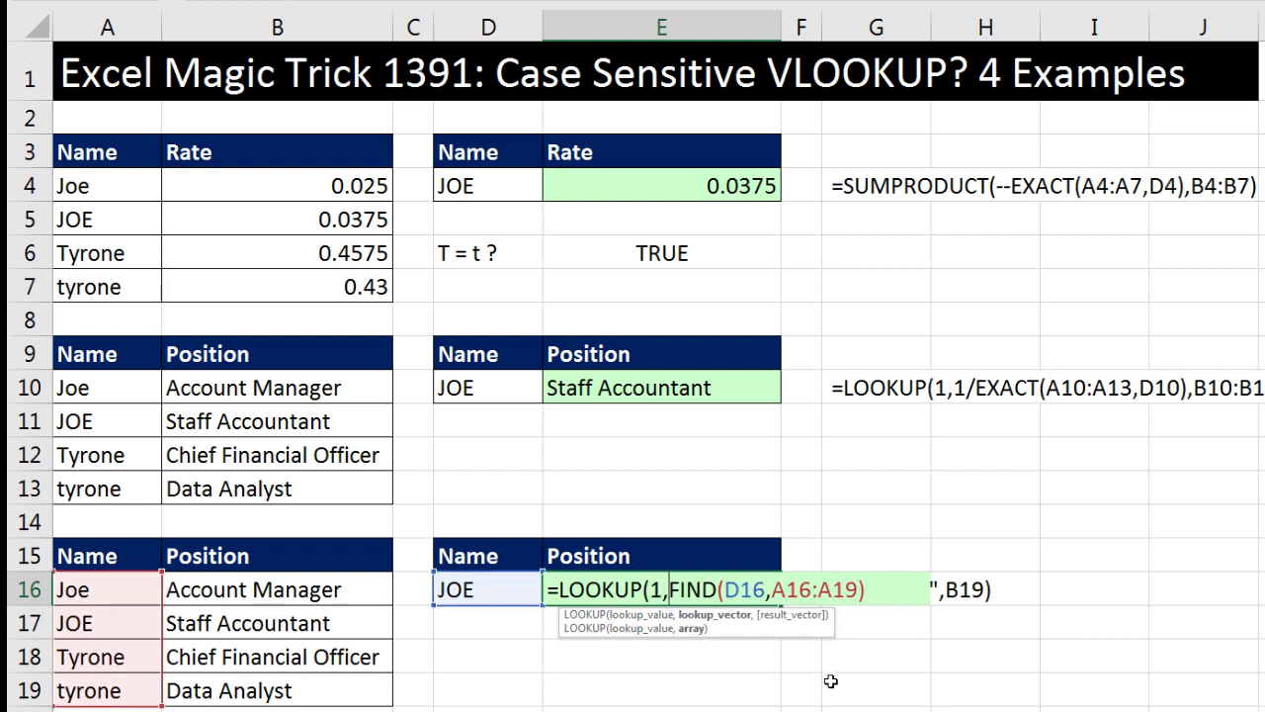
left_click(728, 617)
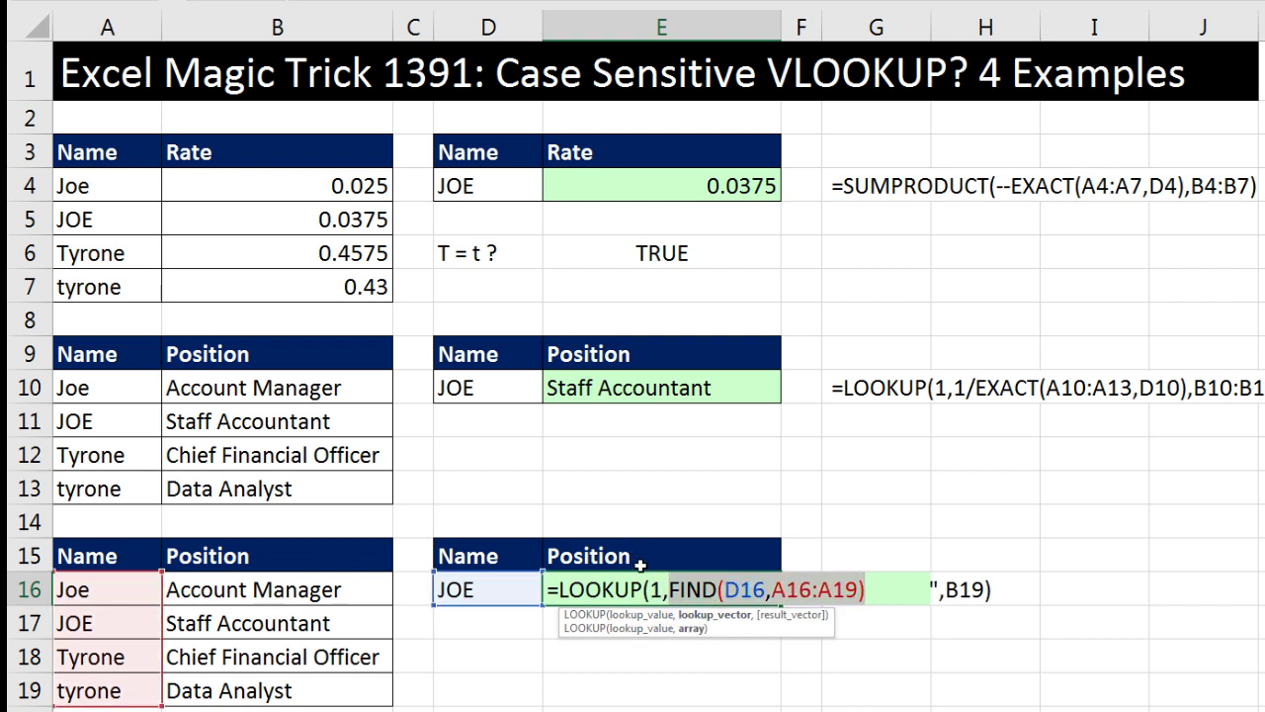
left_click(880, 583)
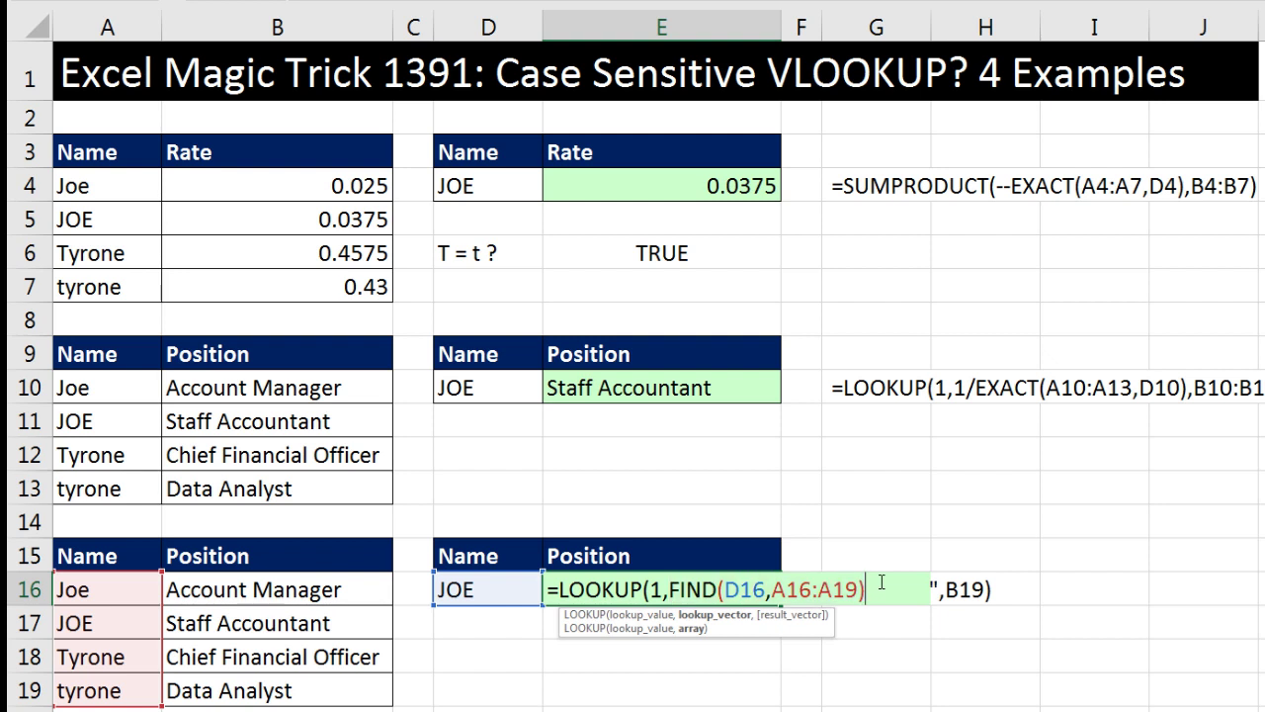
type(",")
left_click_drag(289, 585, 299, 690)
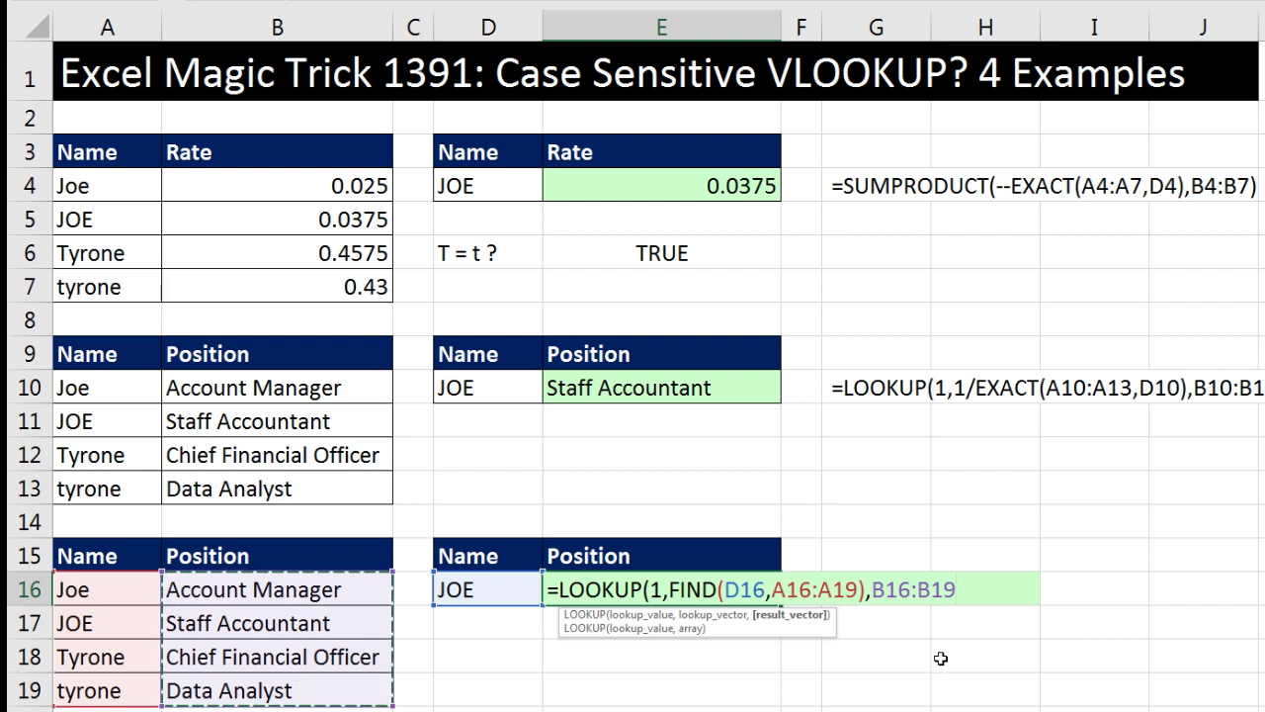
key("Return")
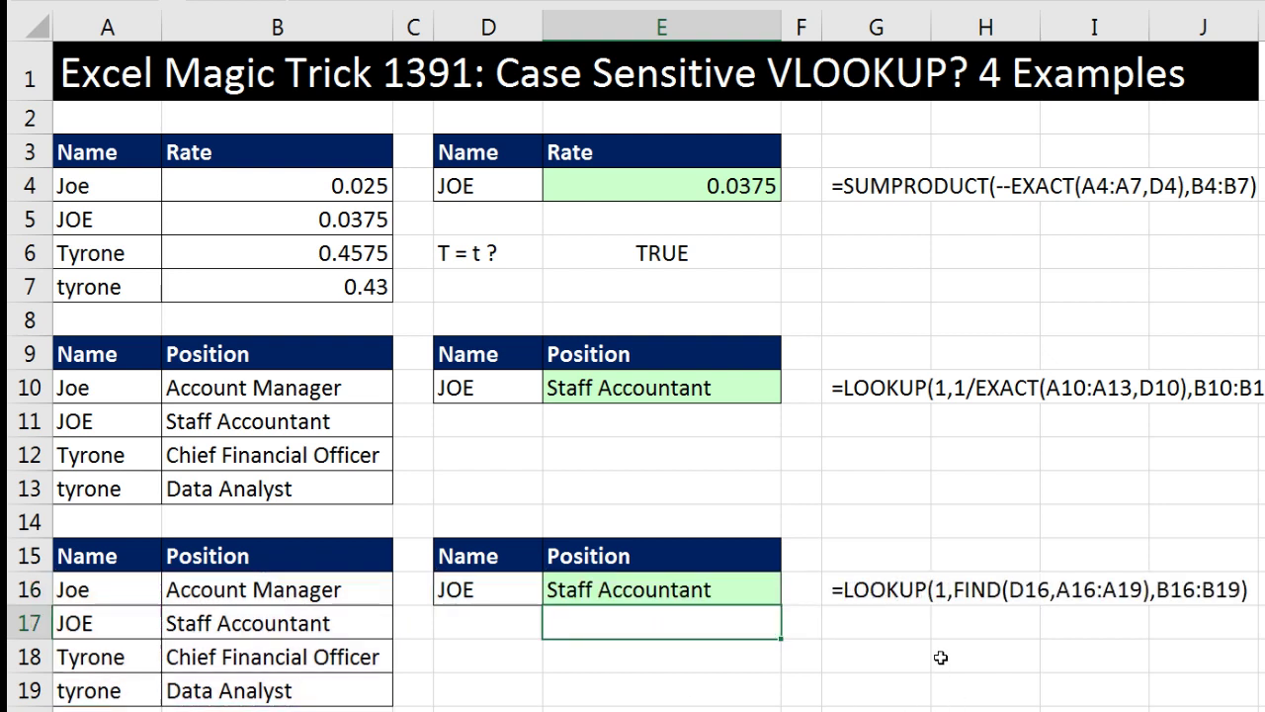
- Choose the third name in D4's list, the spelling with only its first letter capitalized, to test all three lookups
left_click(497, 186)
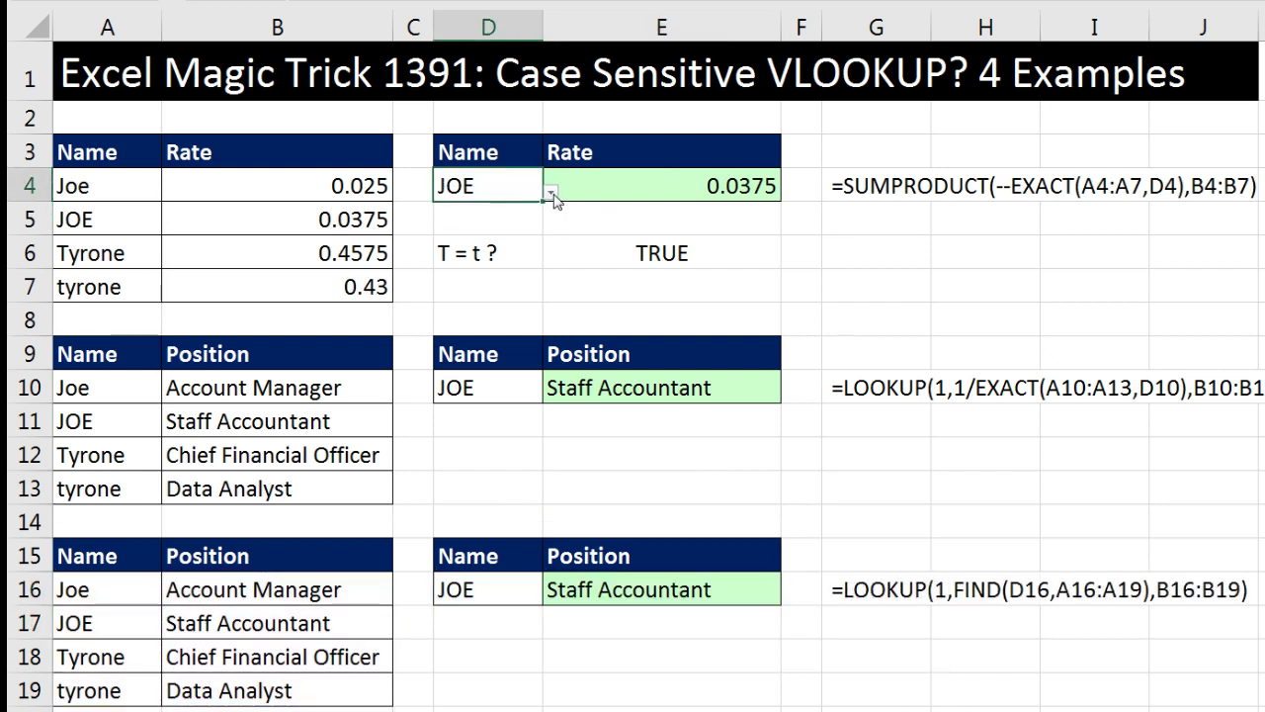
left_click(550, 192)
left_click(466, 259)
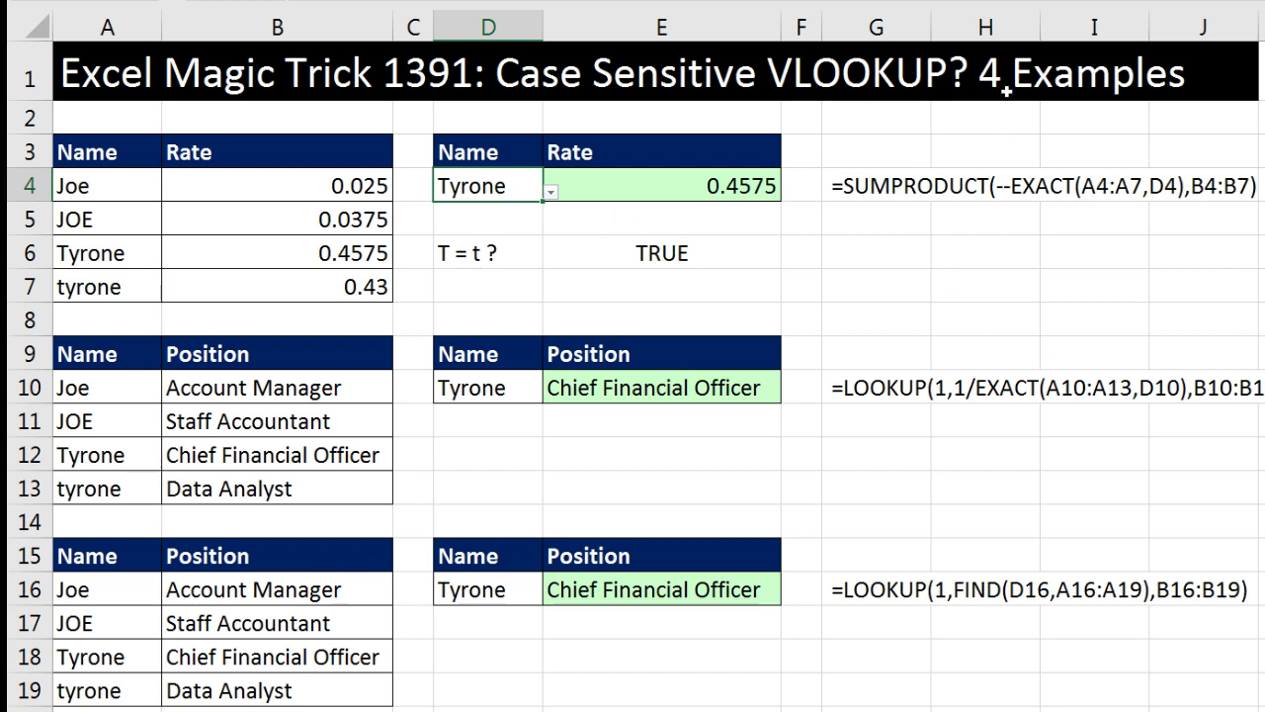
- Change the number of examples in A1's title to 5, so it ends with "5 Examples"
left_click(205, 67)
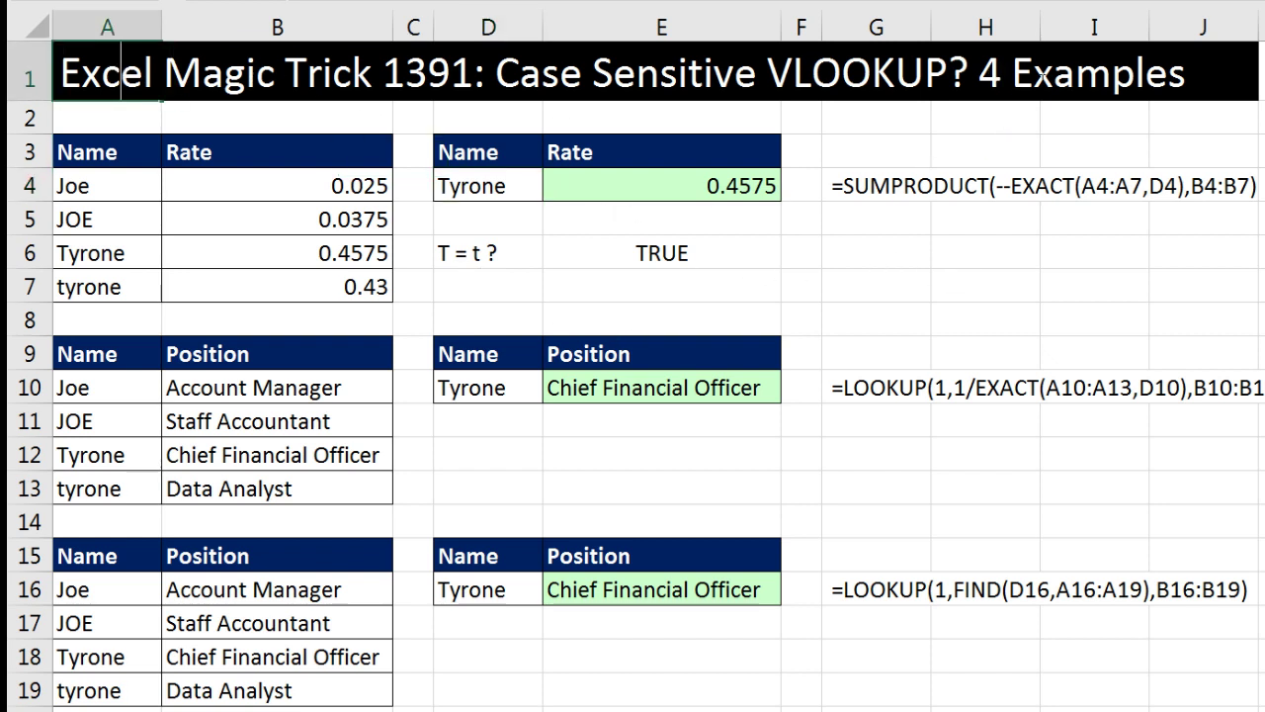
double_click(990, 72)
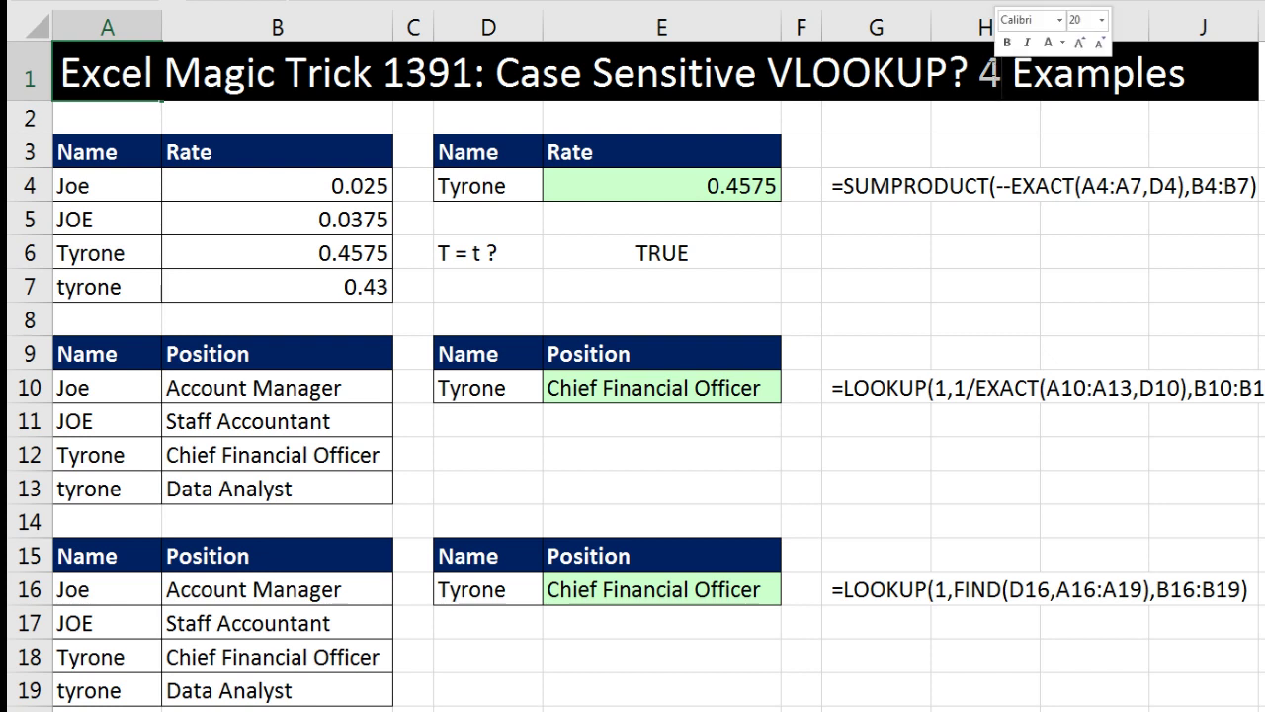
type("5")
key("Return")
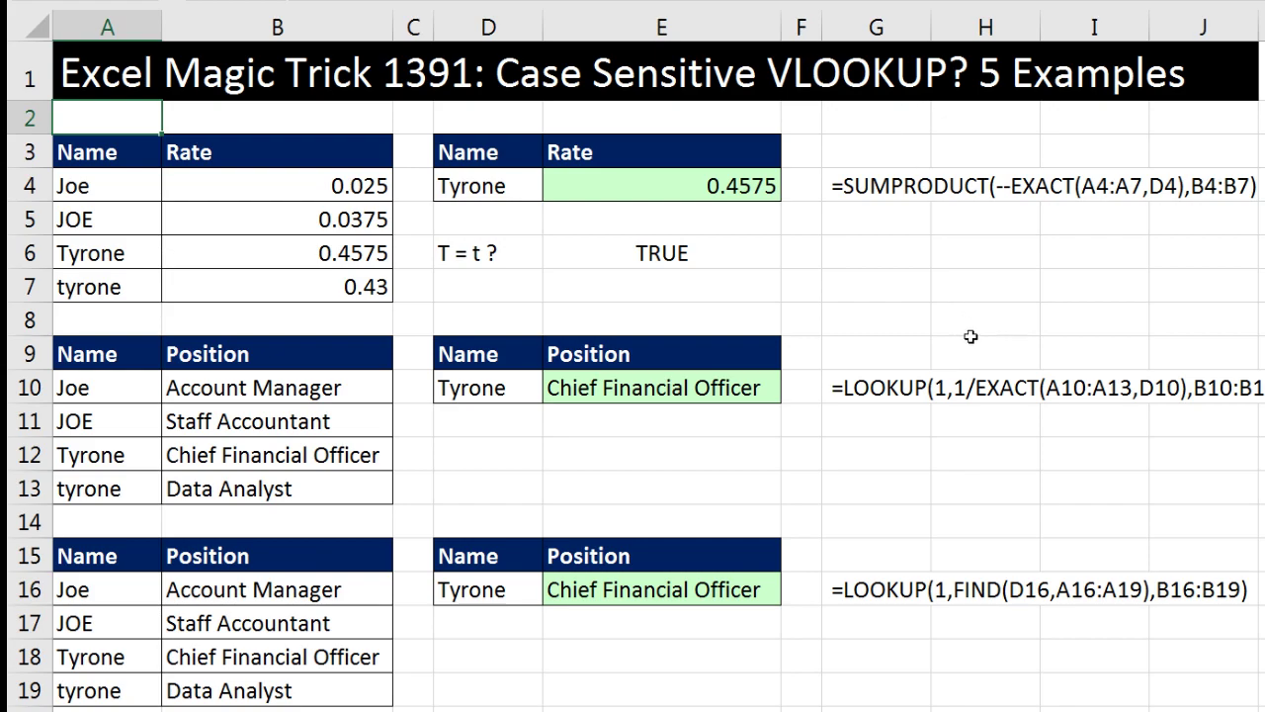
- Open E22's VLOOKUP formula, preview the evaluated array of CHOOSE's --EXACT(A22:A25,D22) argument, and restore the formula text
scroll(971, 336, "down", 5)
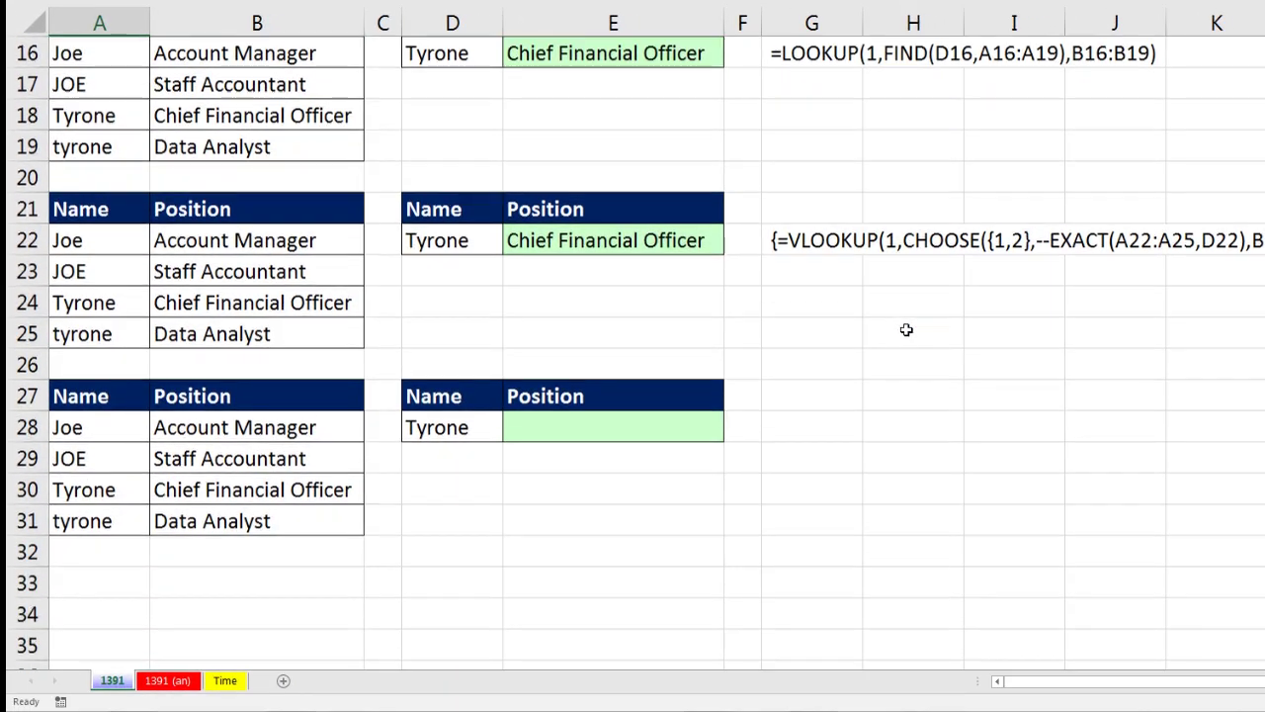
double_click(613, 240)
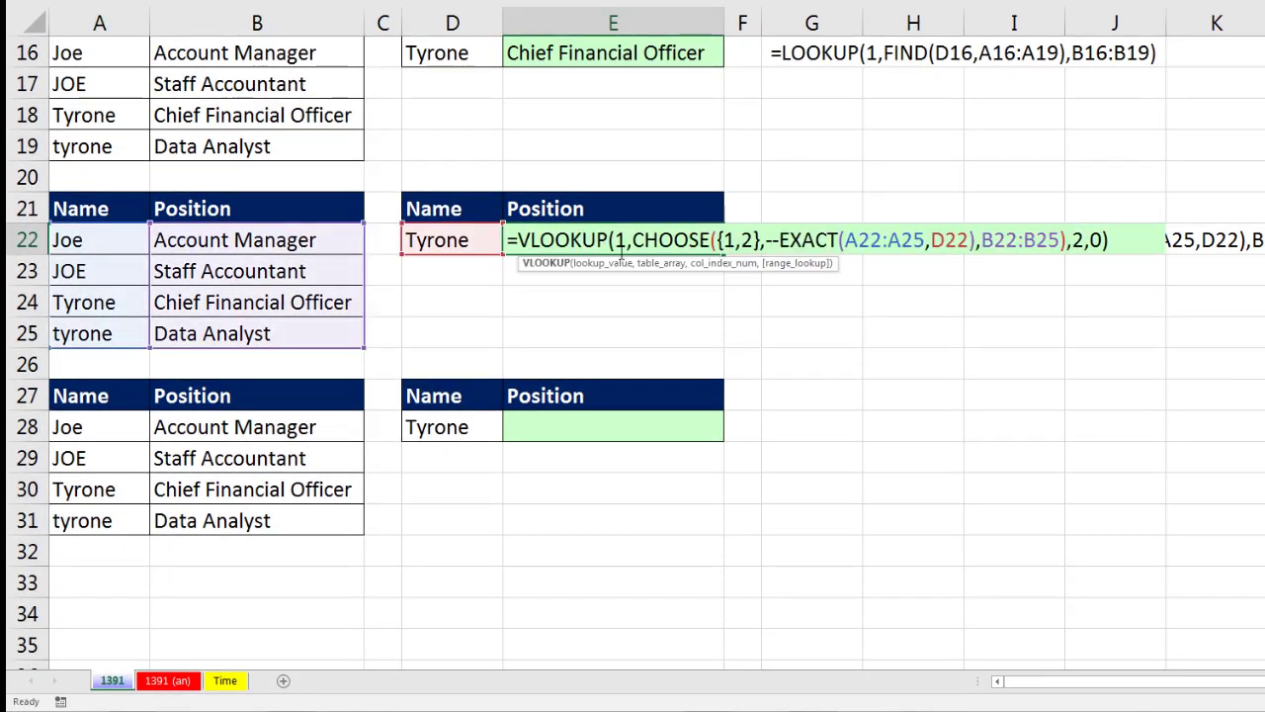
left_click(753, 240)
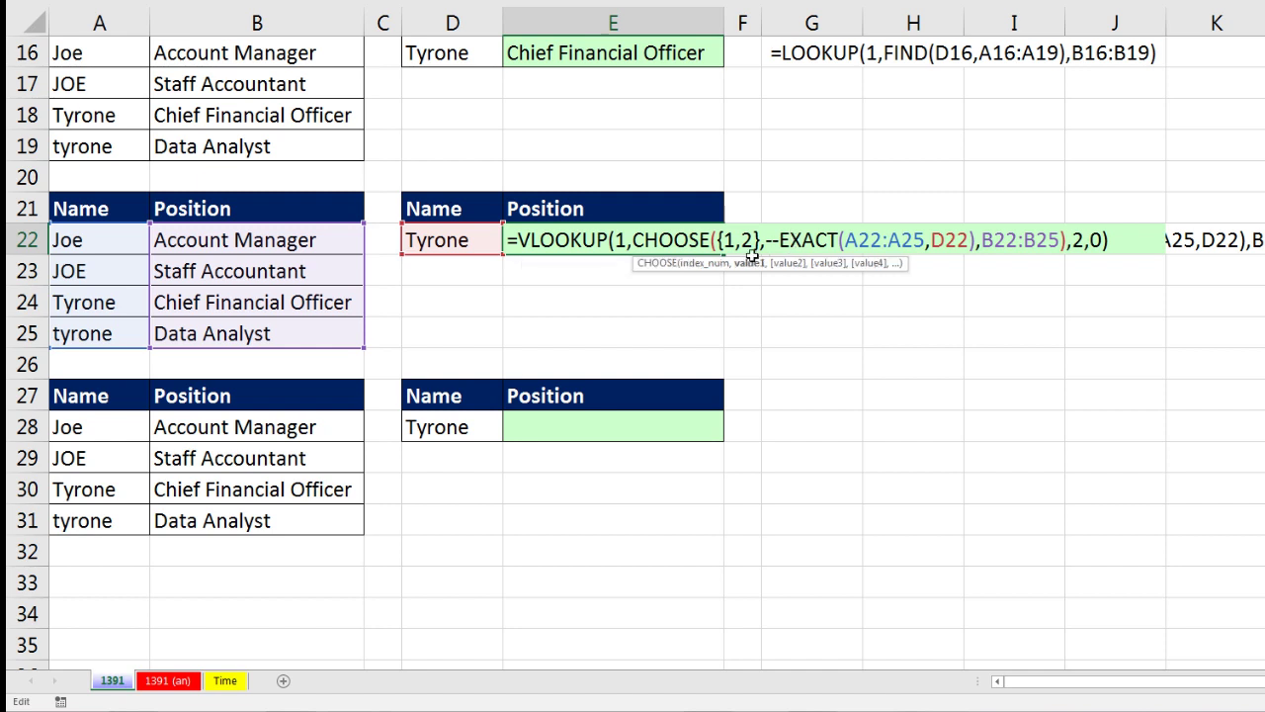
left_click(751, 263)
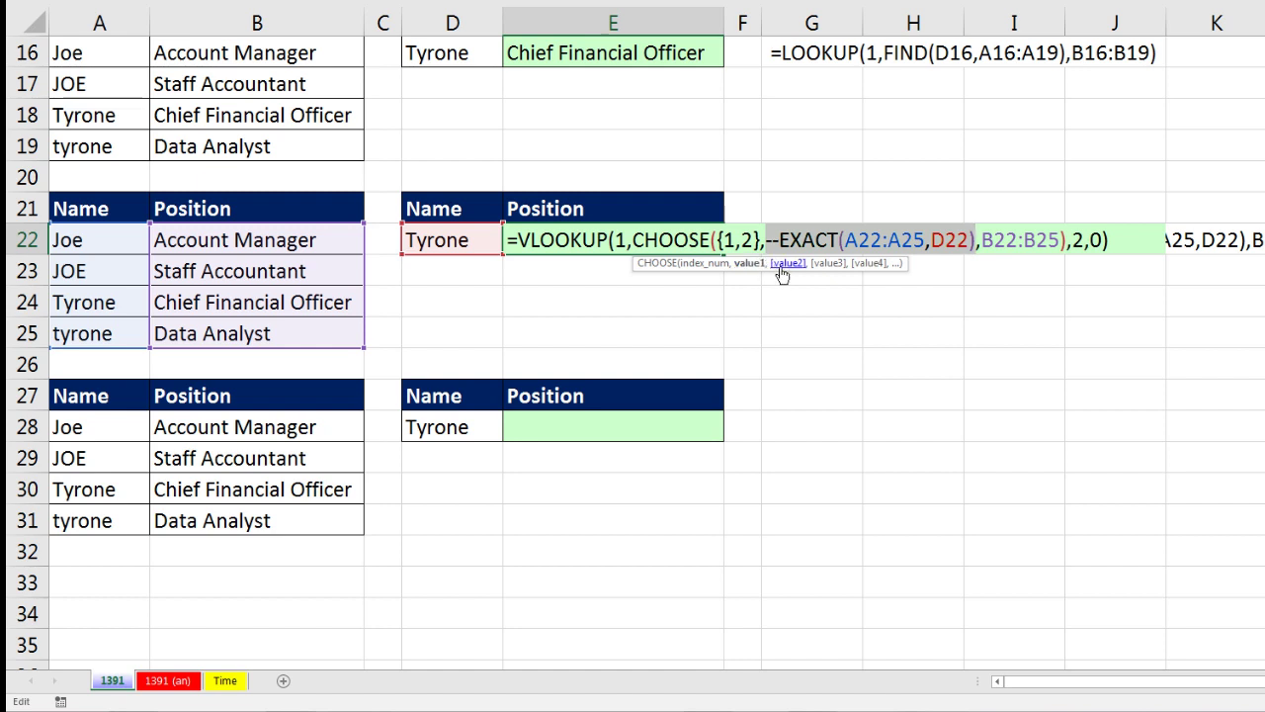
key("F9")
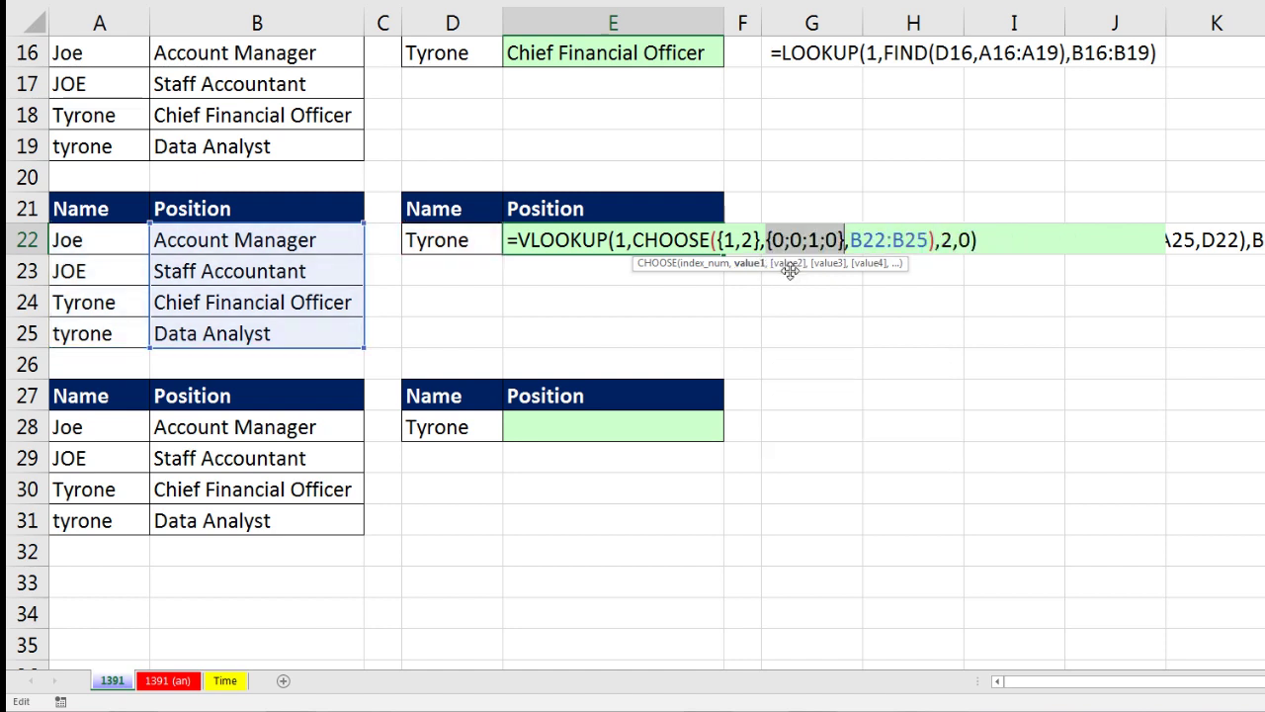
key("ctrl+z")
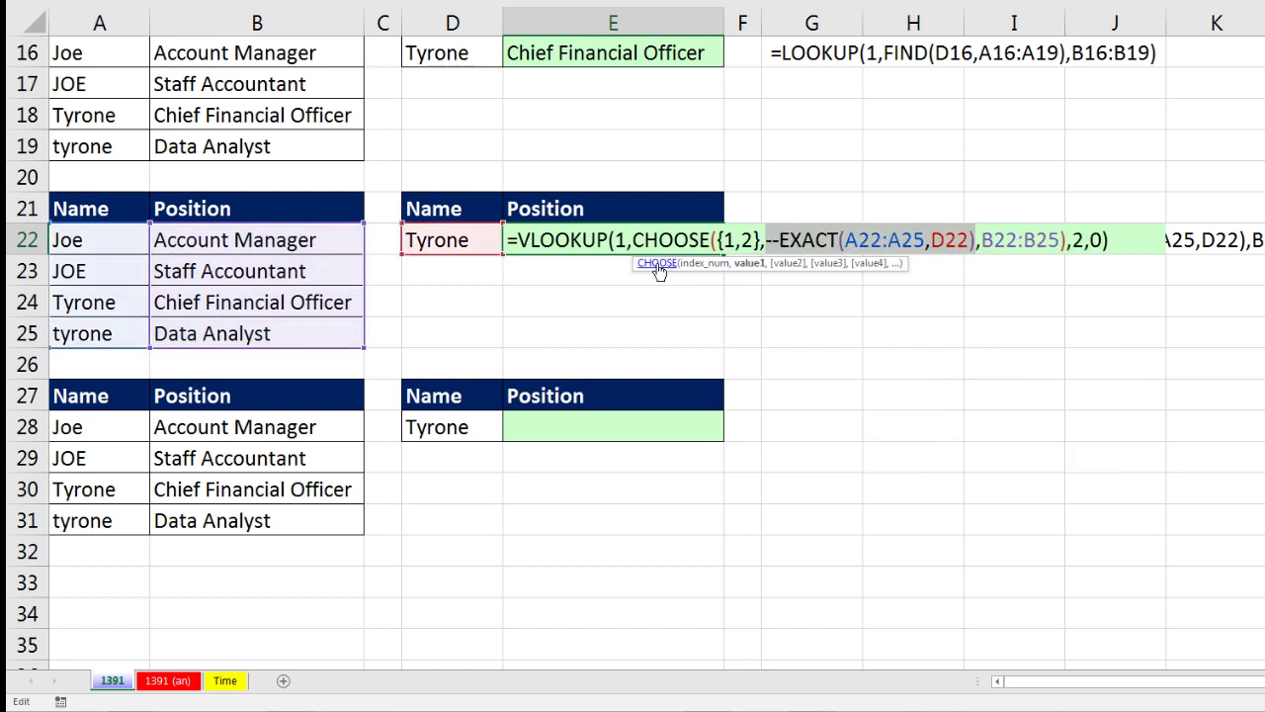
- Examine how CHOOSE's index array {1,2} in E22 pairs with its value arguments --EXACT(A22:A25,D22) and B22:B25
double_click(998, 237)
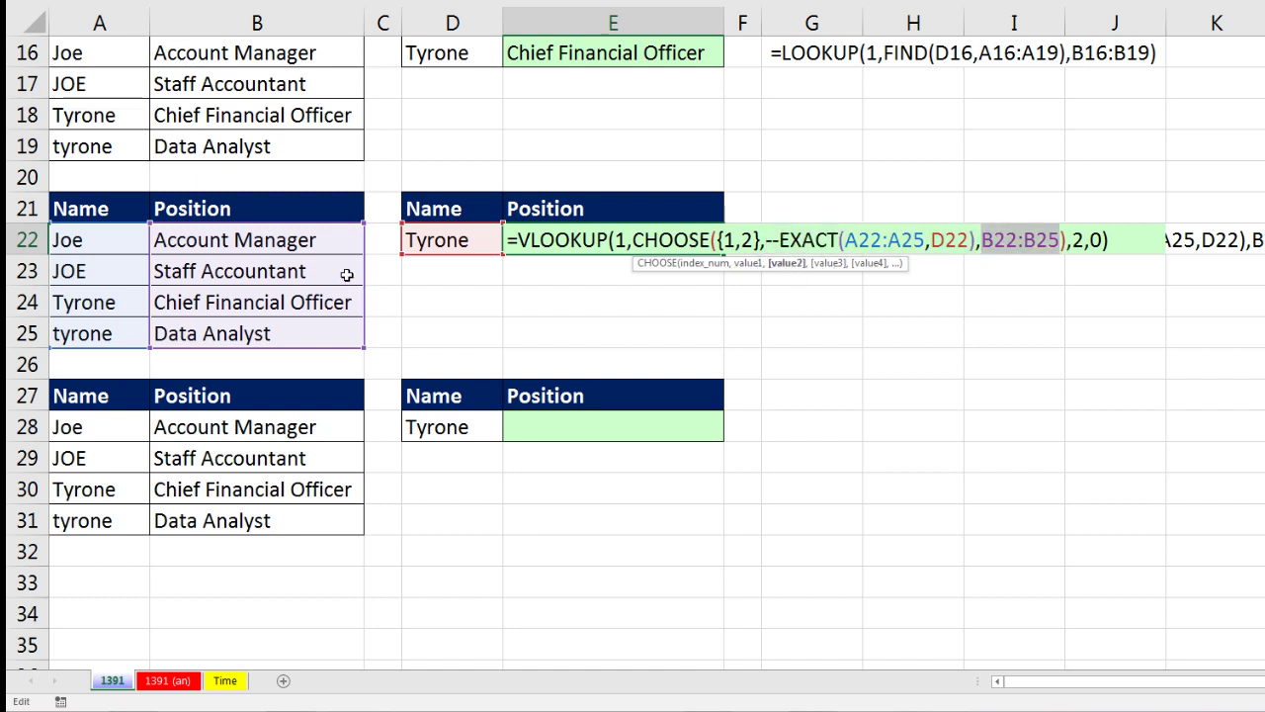
left_click(746, 265)
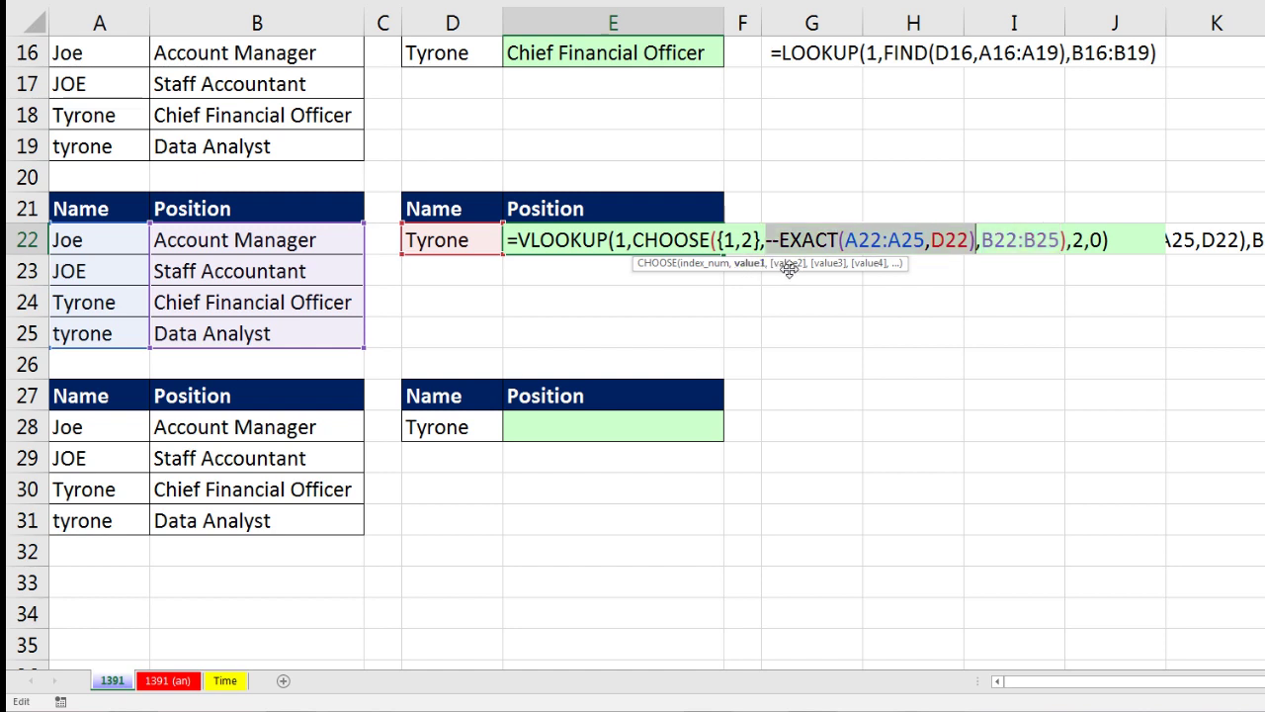
left_click(789, 264)
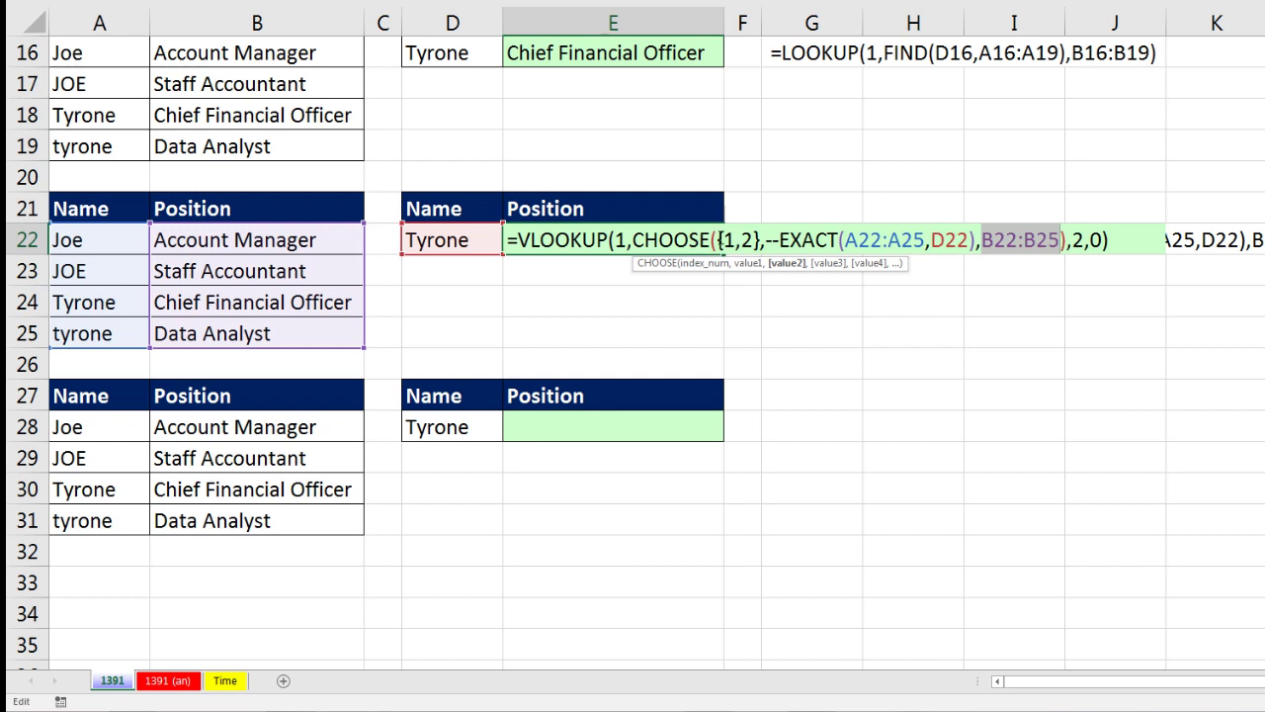
left_click(715, 240)
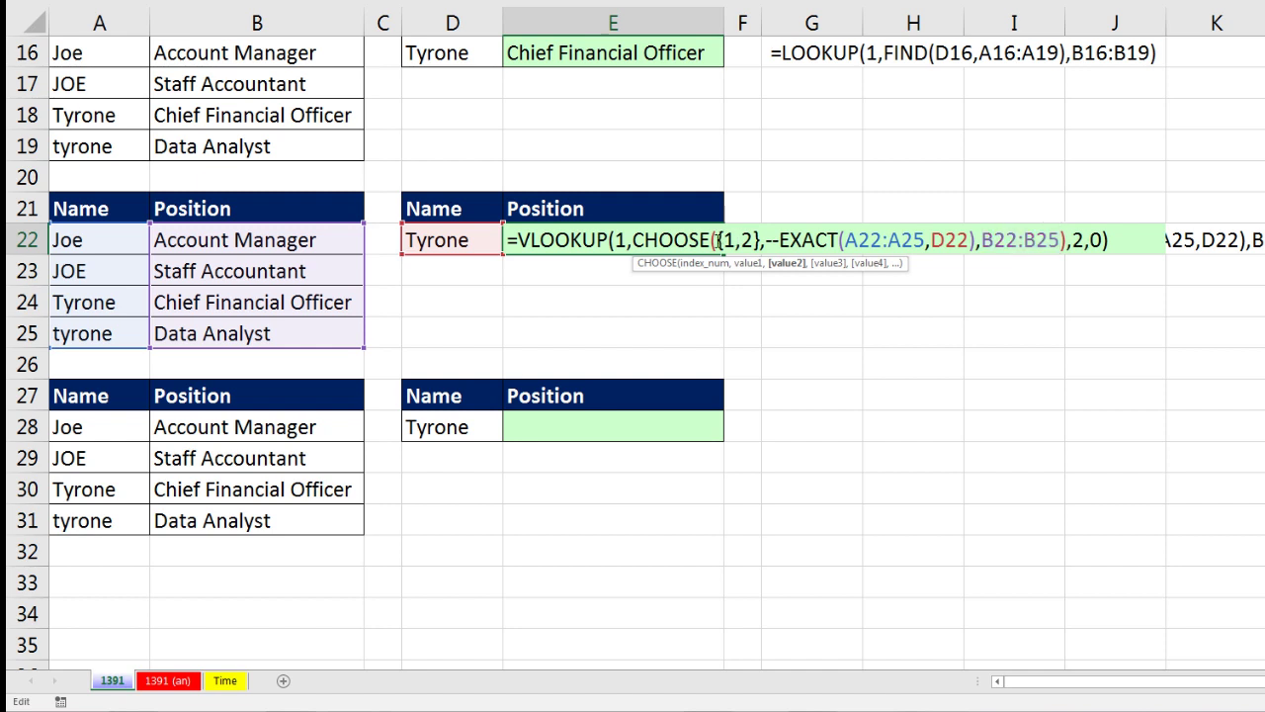
left_click(750, 263)
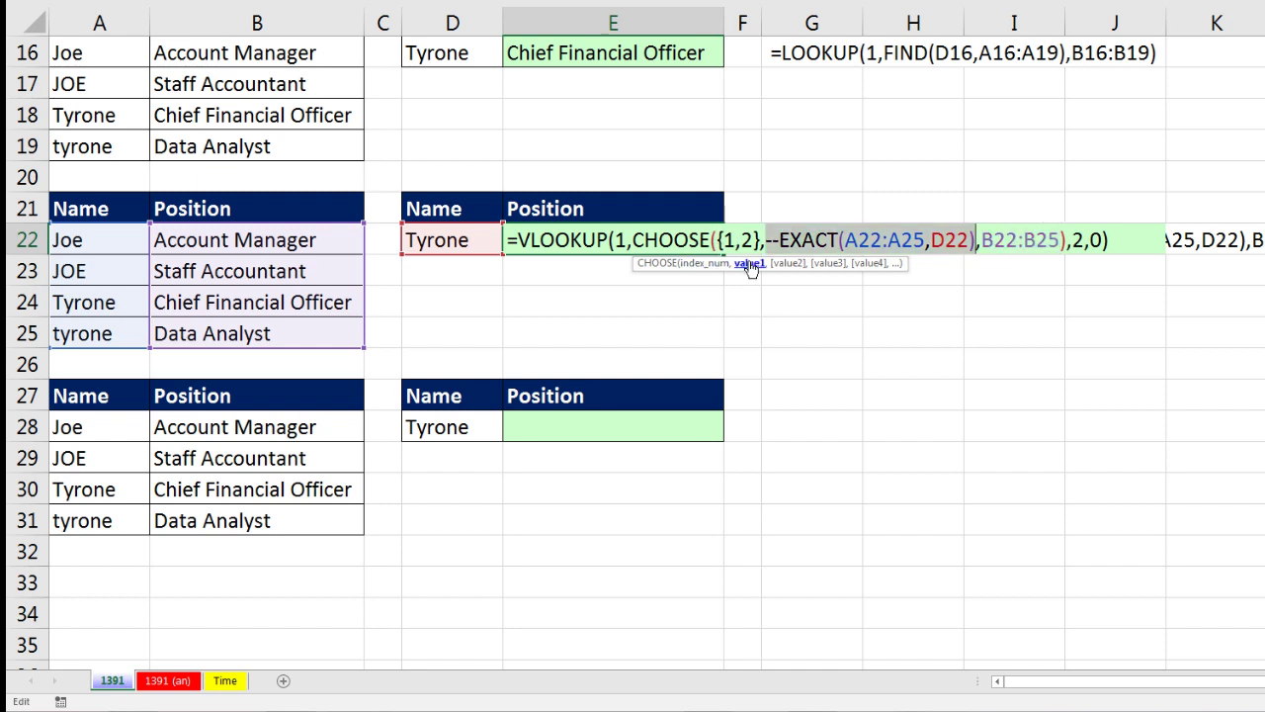
left_click(788, 264)
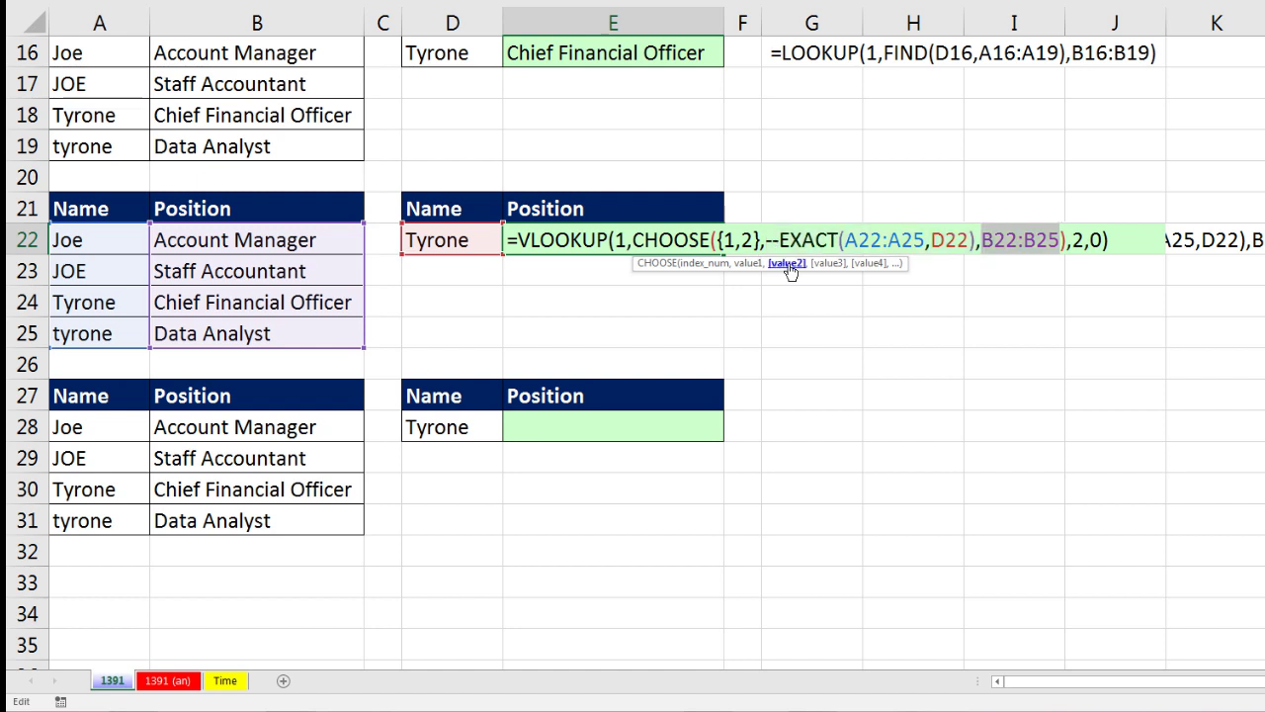
left_click(708, 264)
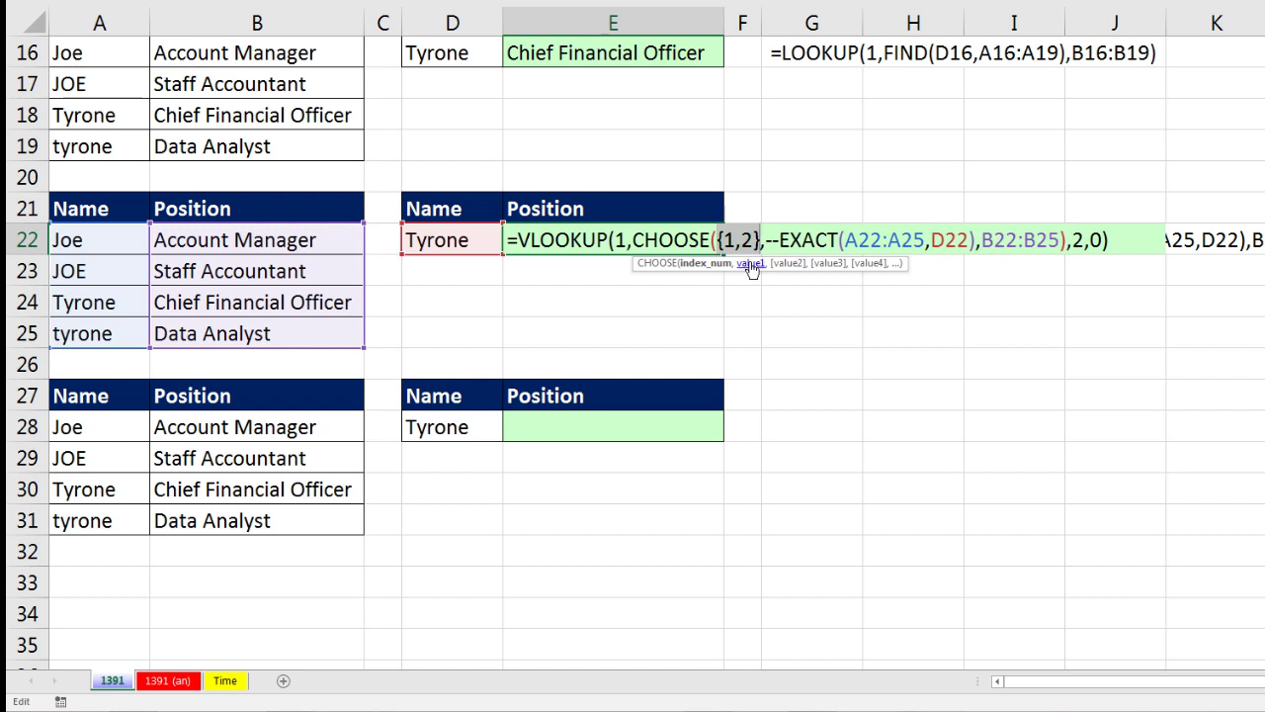
left_click(749, 265)
left_click(800, 264)
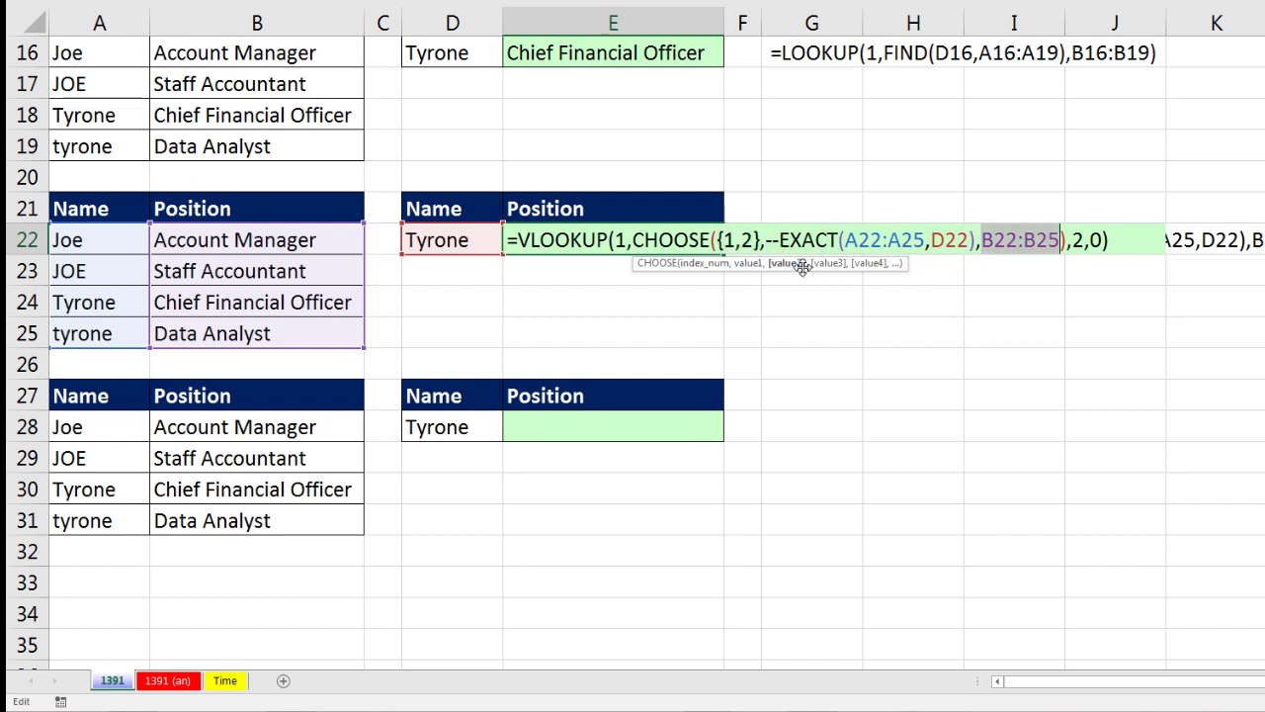
- Preview the evaluated two-column array of VLOOKUP's whole CHOOSE table argument in E22 and restore the formula text
left_click(634, 240)
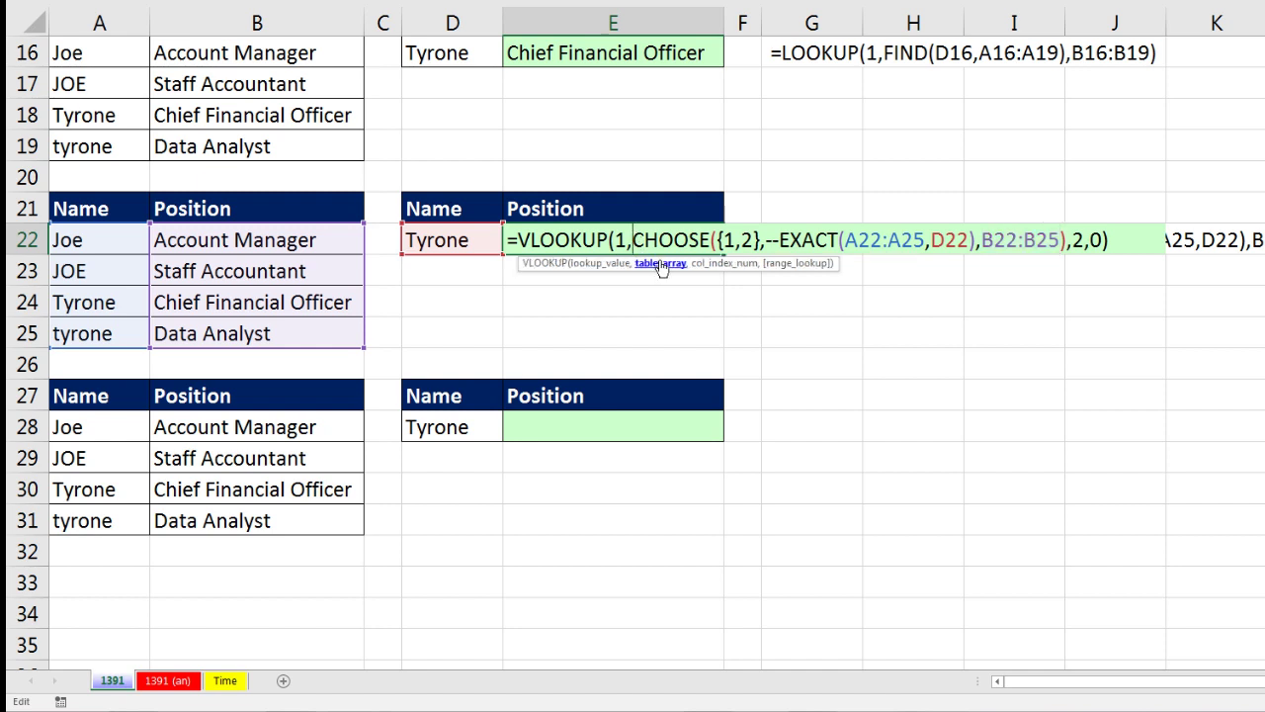
left_click(659, 264)
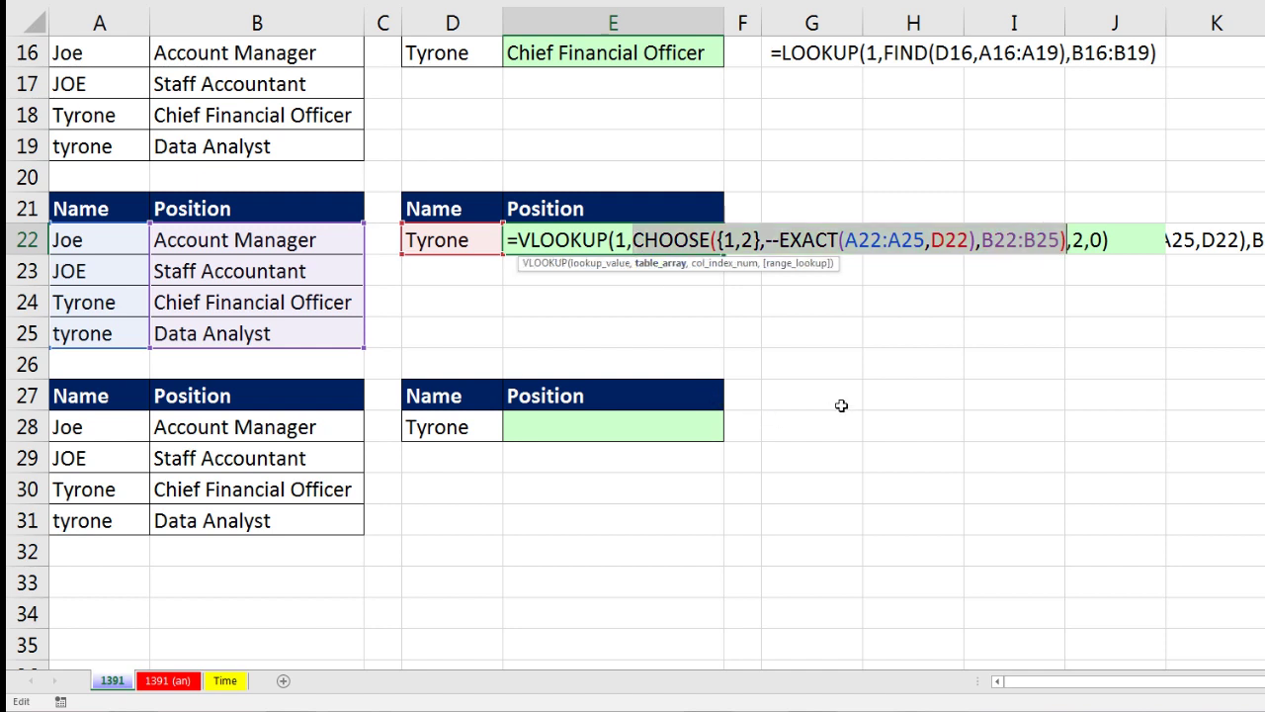
key("F9")
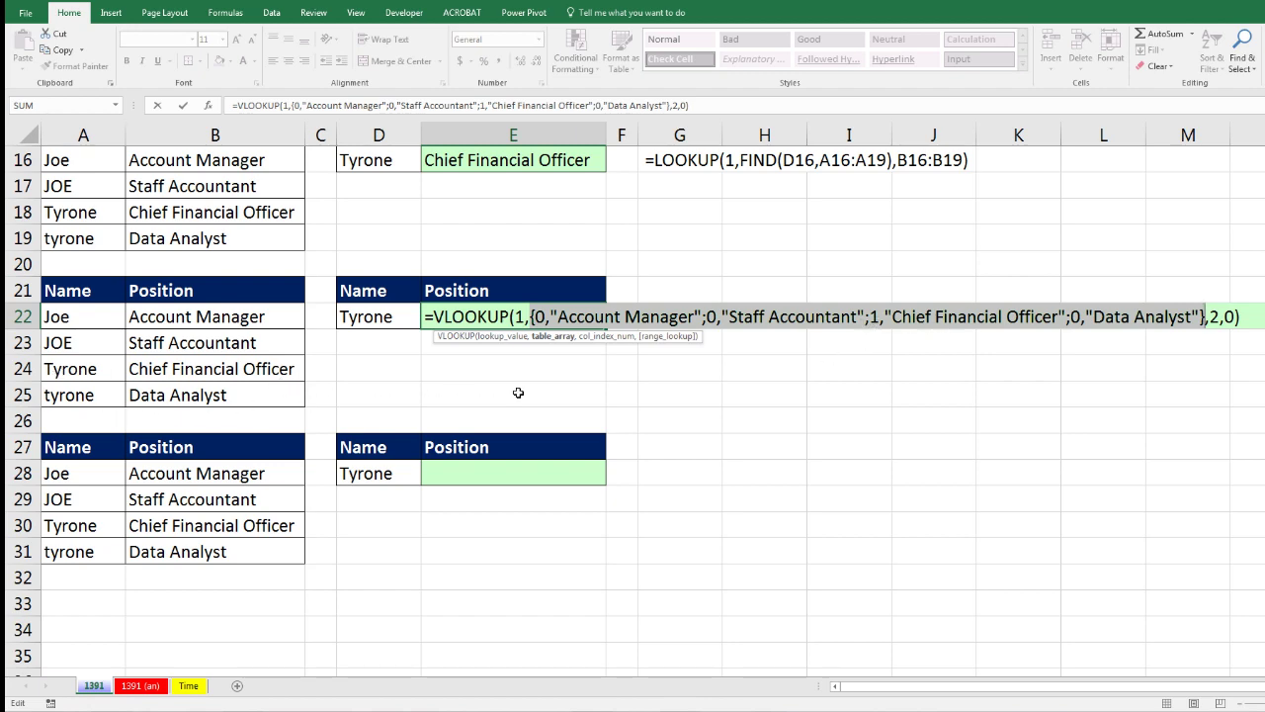
key("ctrl+z")
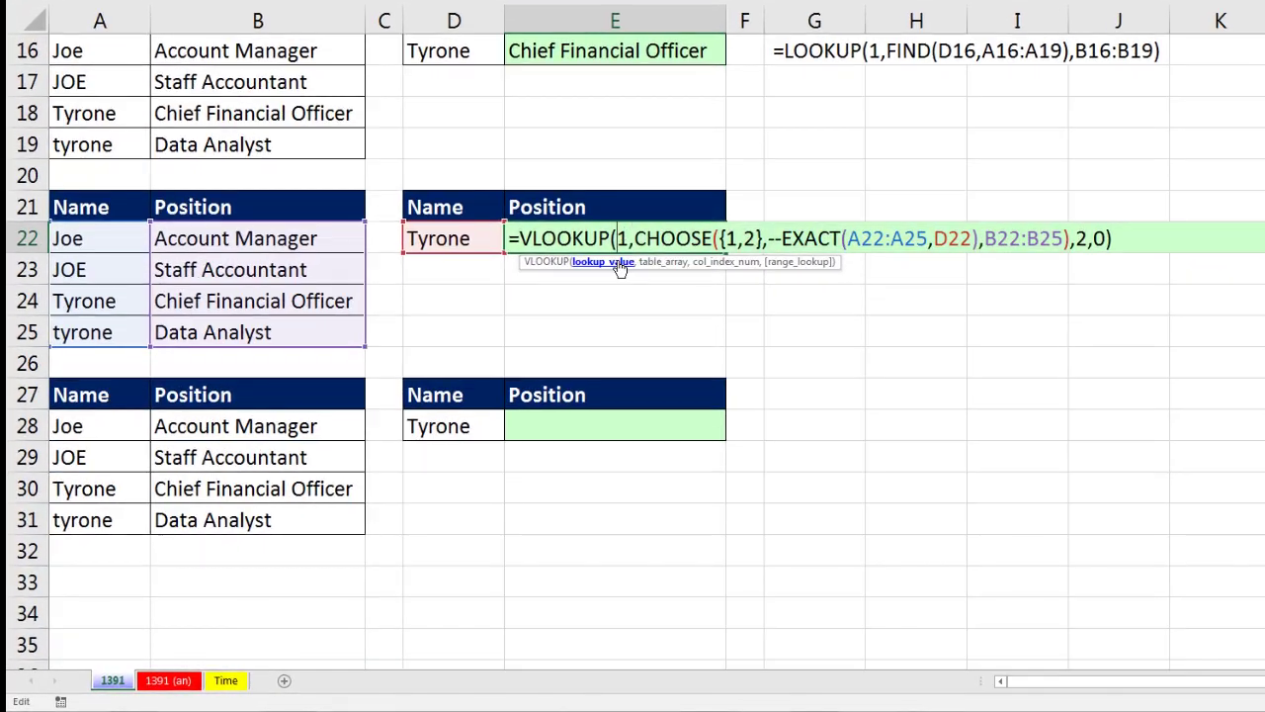
- Review the lookup value, column index and range lookup arguments in E22's VLOOKUP, and re-enter it as an array formula
left_click(515, 336)
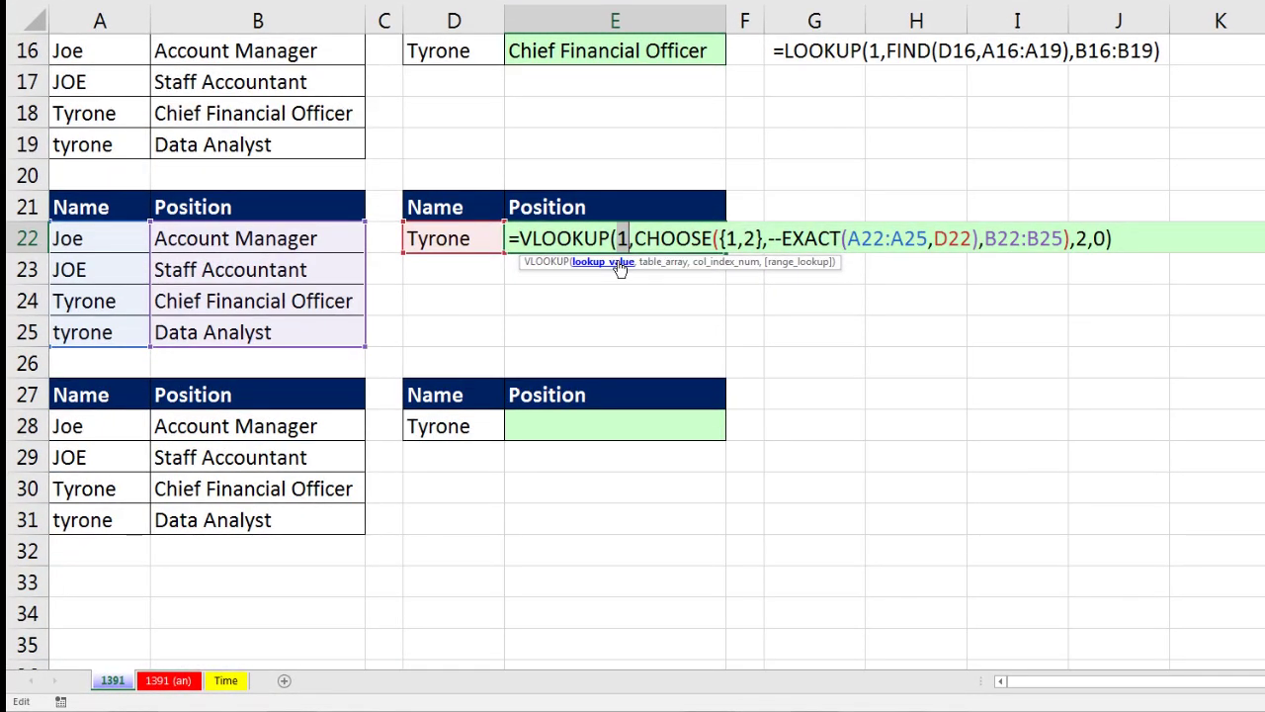
left_click(748, 266)
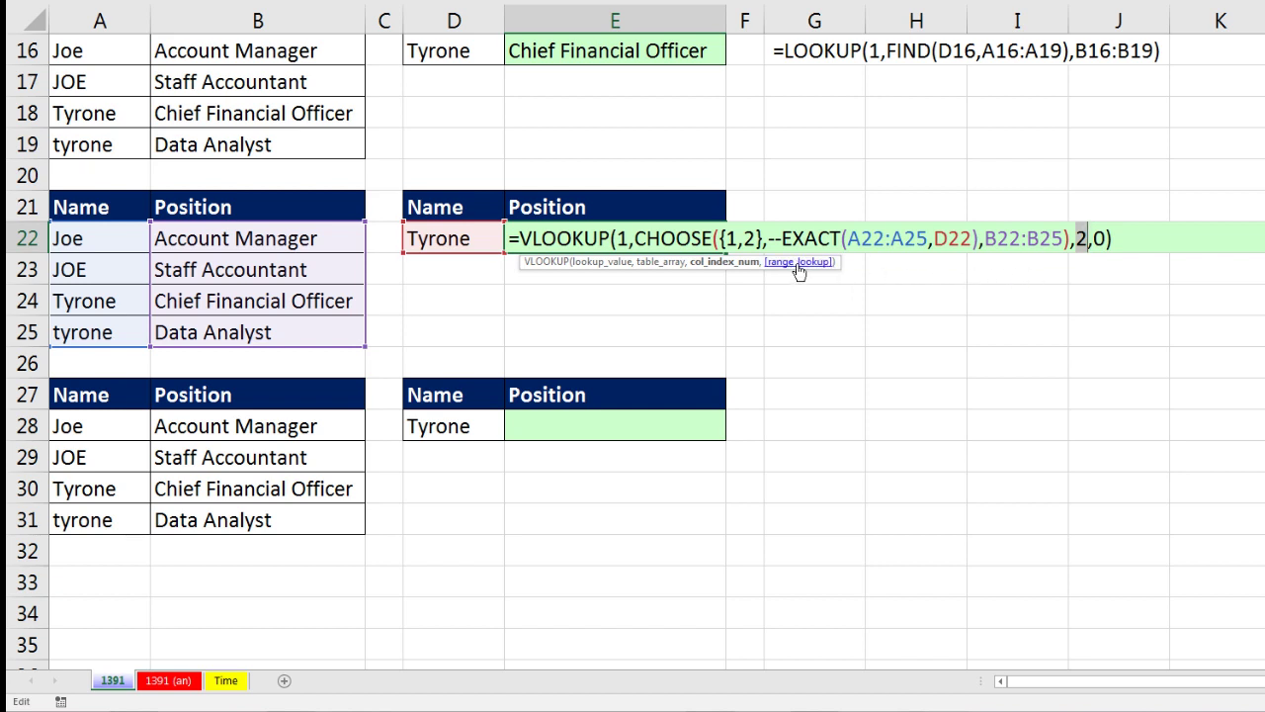
left_click(798, 263)
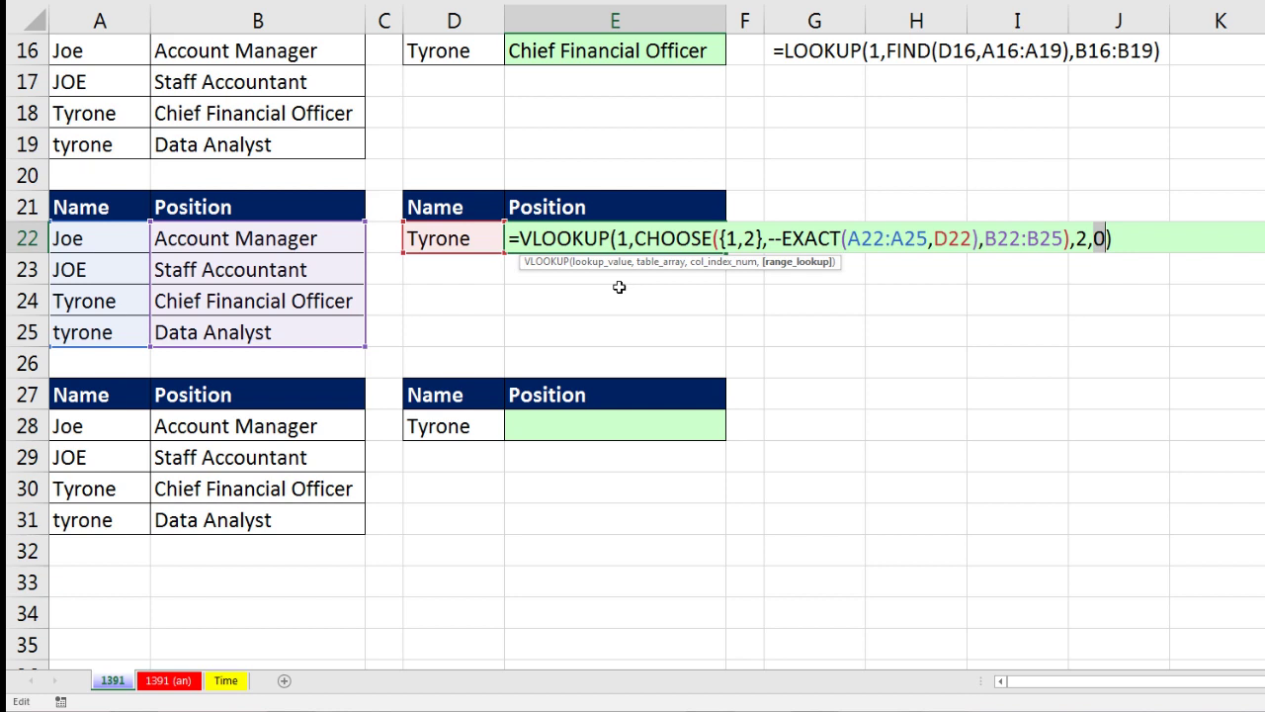
left_click(868, 241)
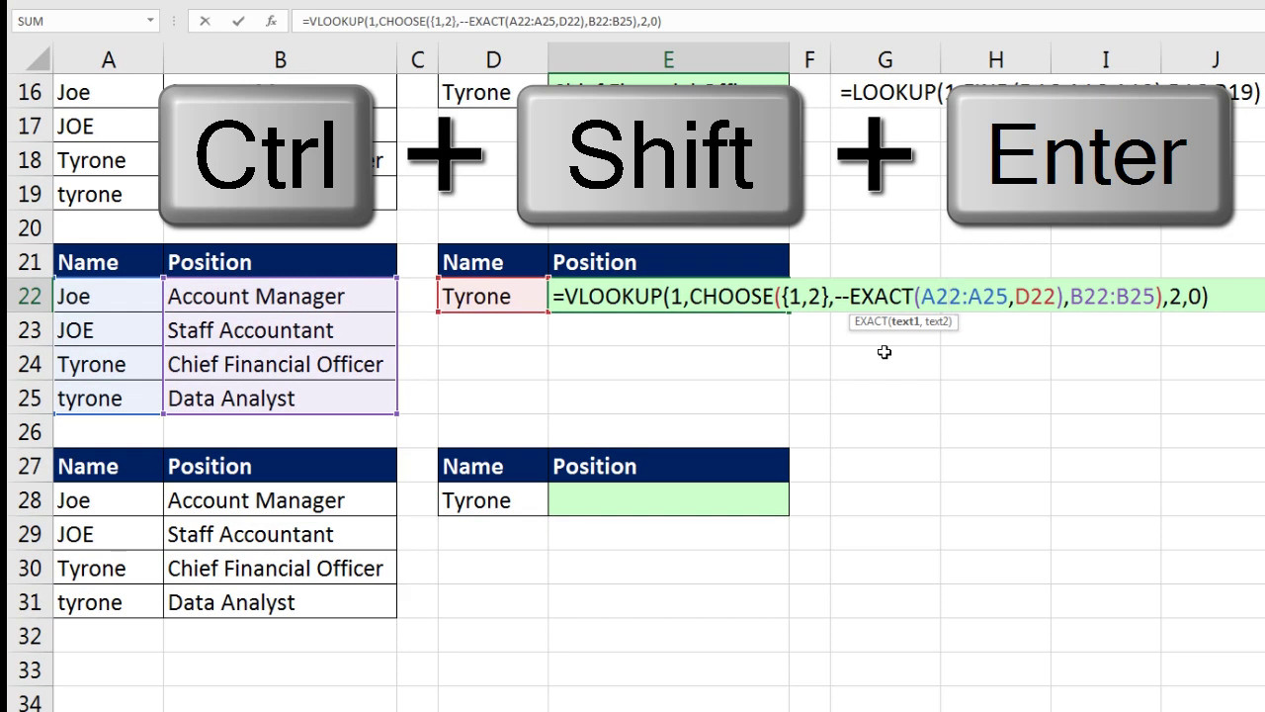
key("ctrl+shift+Return")
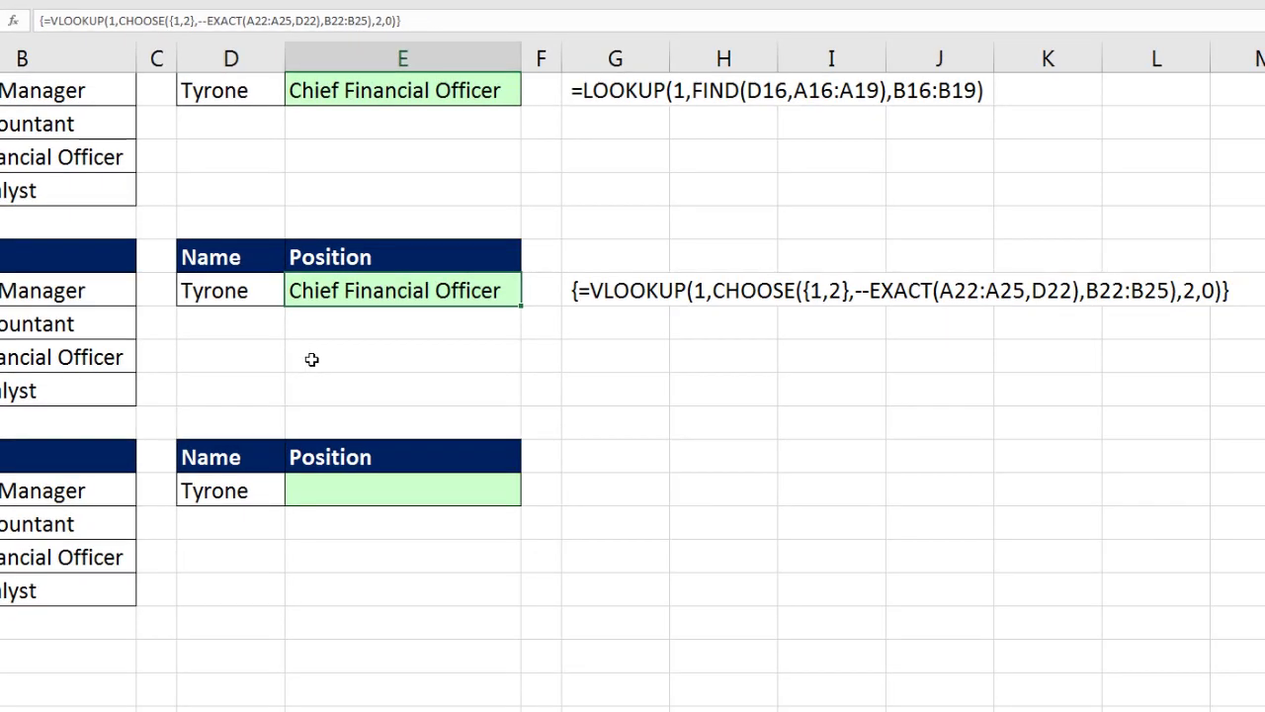
- Start E28's formula with =FIND(D28,A28:A31), preview its evaluated array, and restore the formula text
left_click(360, 496)
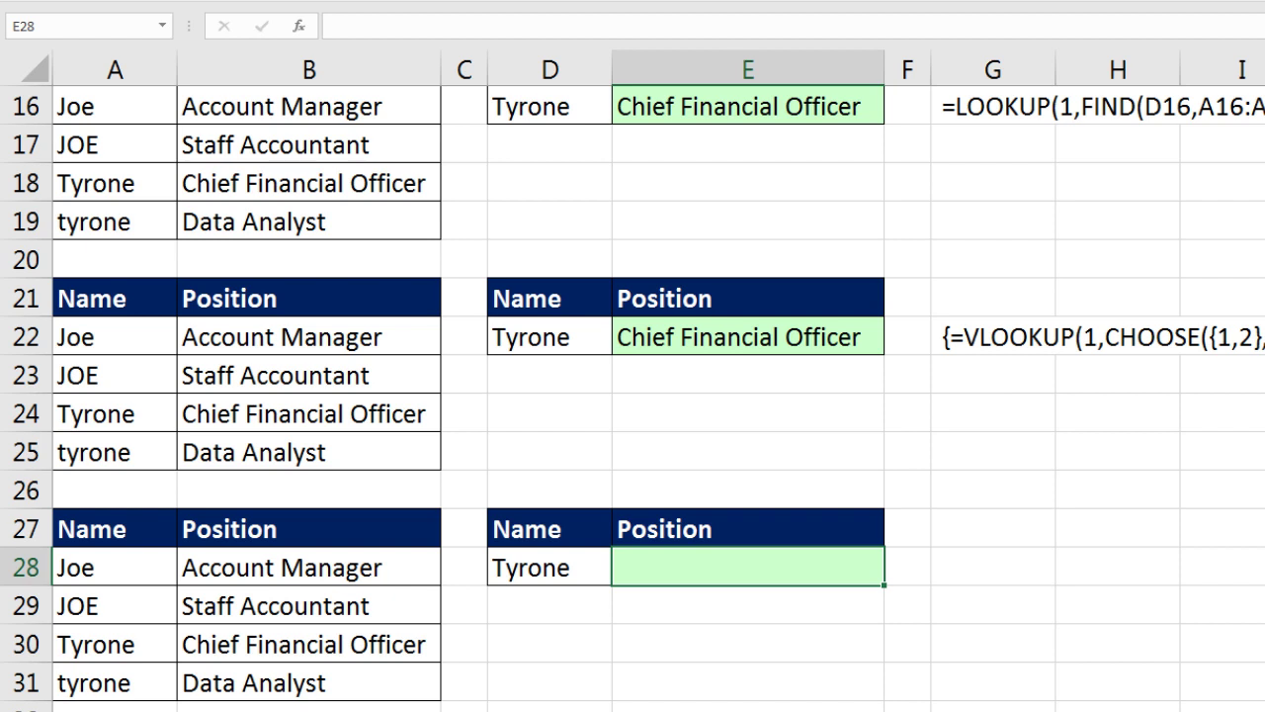
type("=fin")
key("Tab")
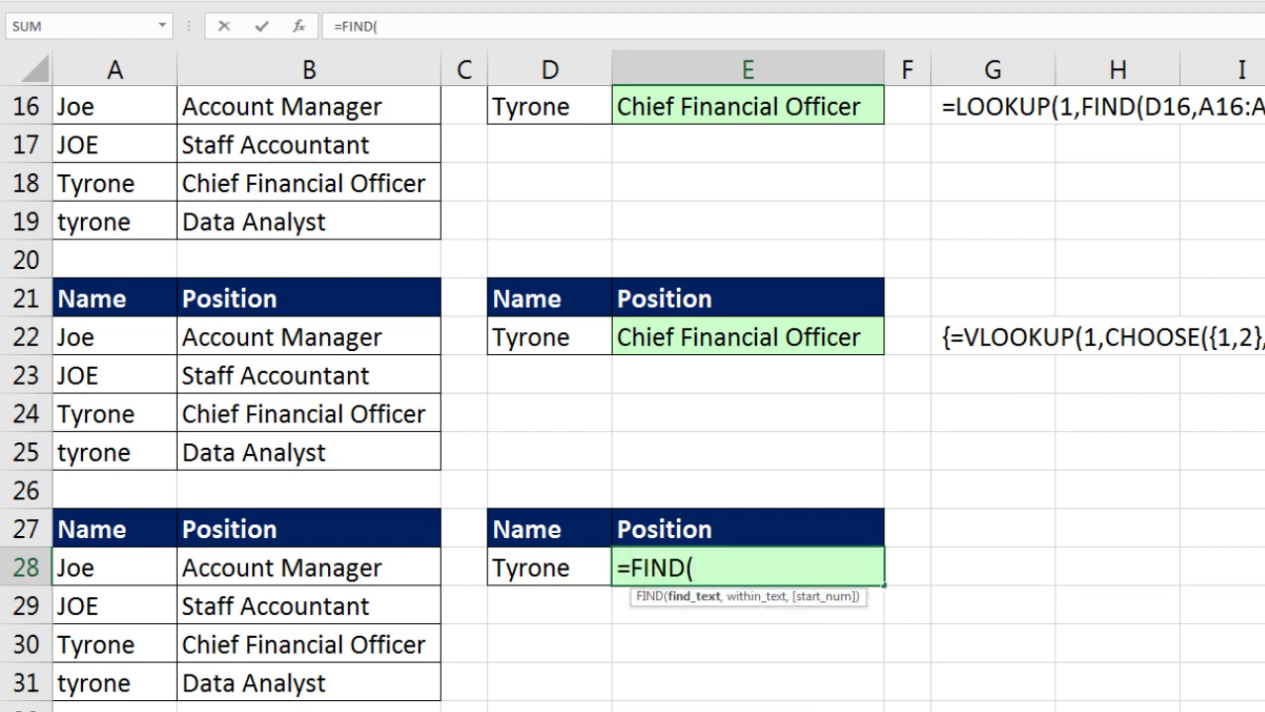
left_click(574, 566)
type(",")
left_click_drag(115, 567, 125, 689)
type(")")
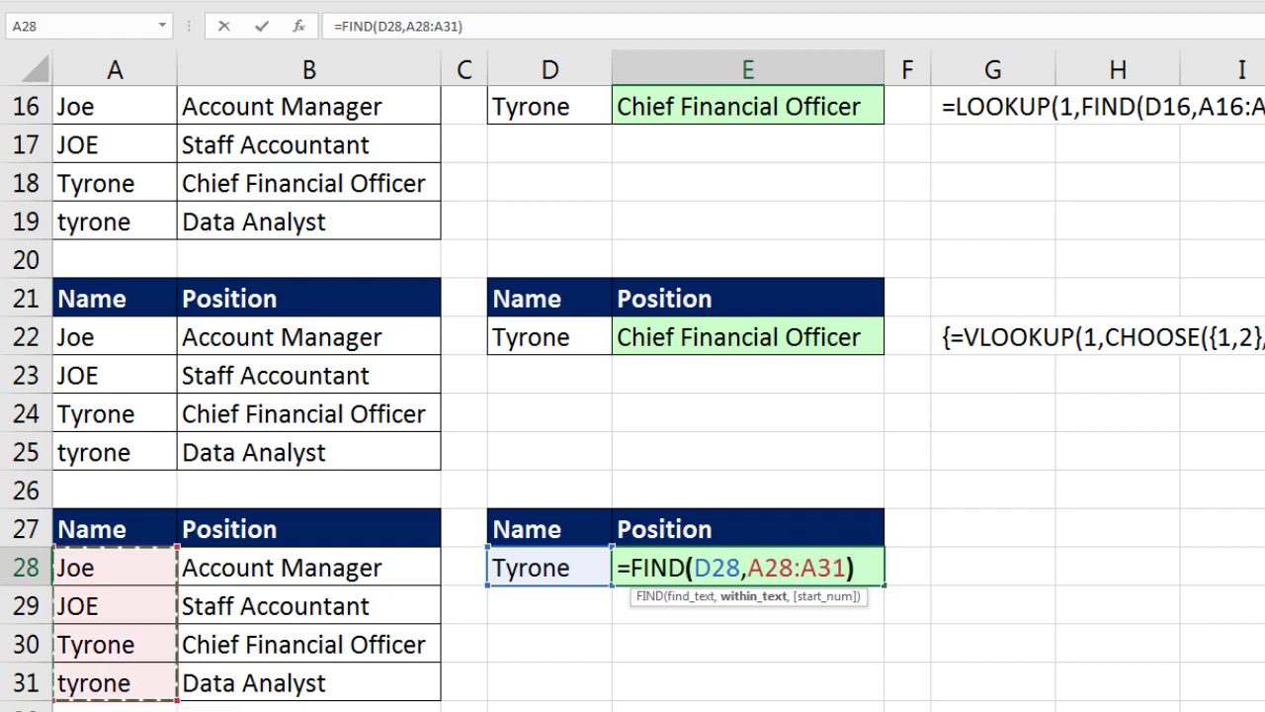
key("F9")
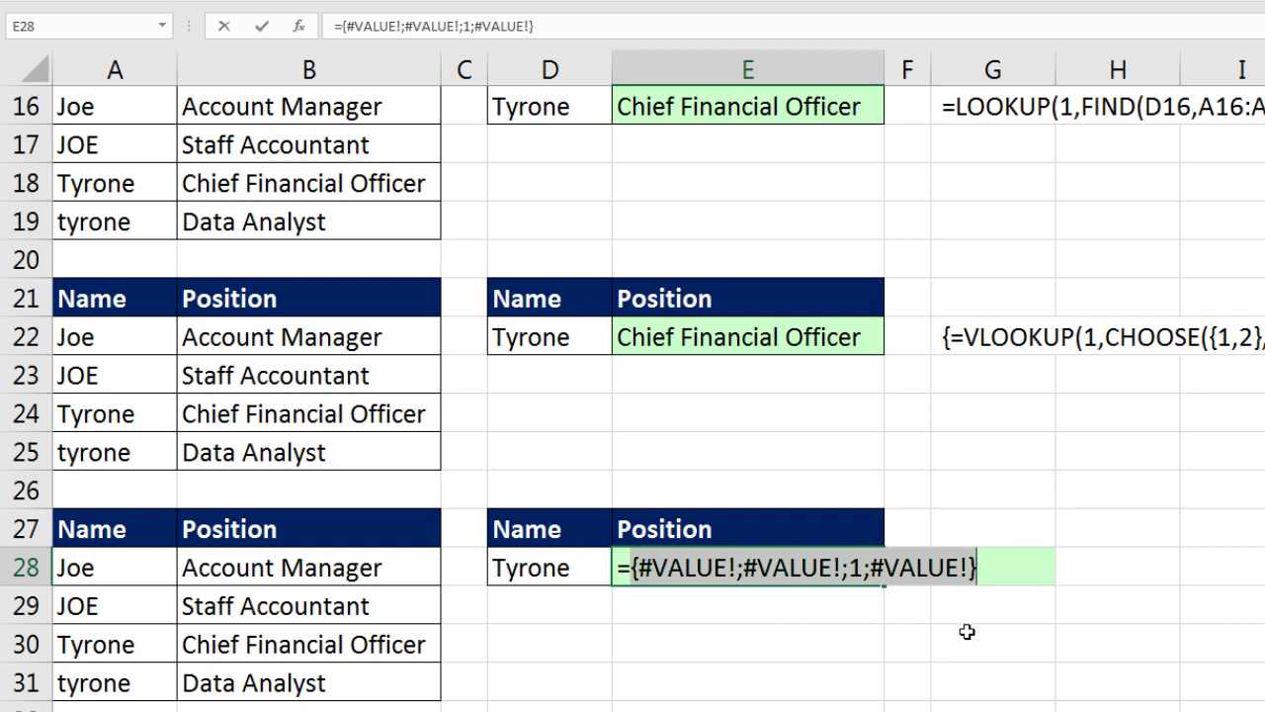
key("ctrl+z")
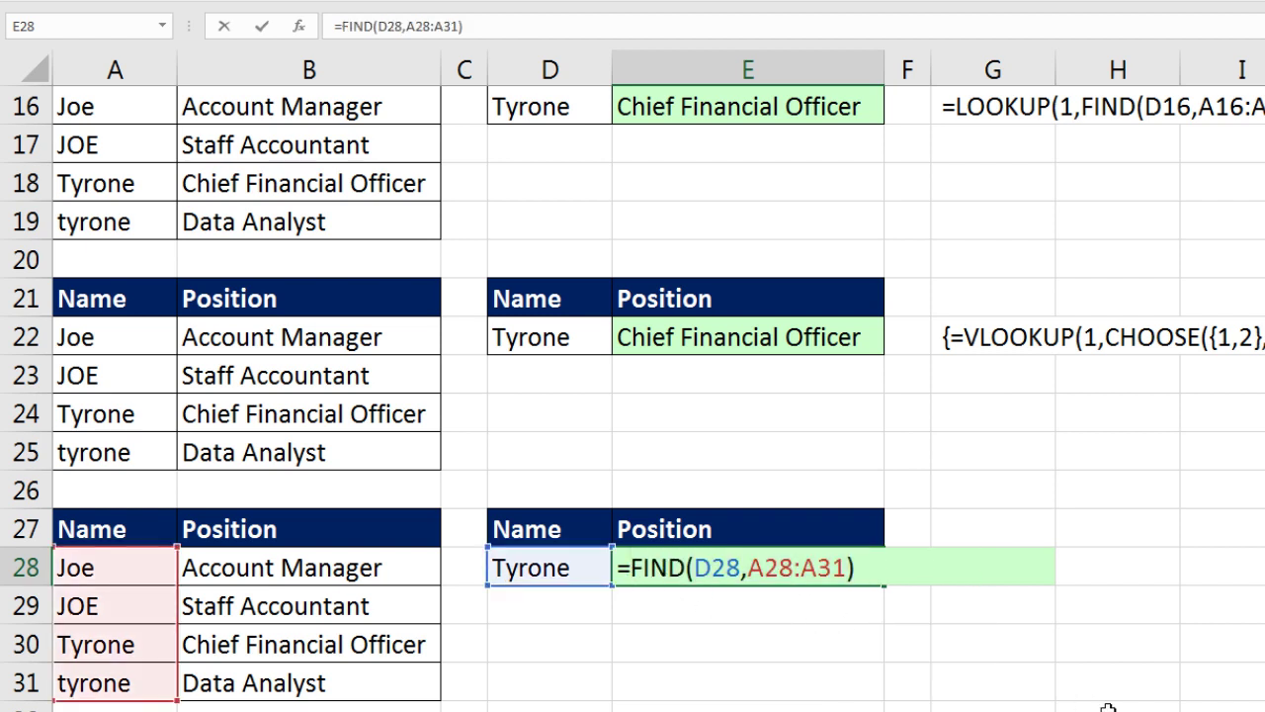
- Wrap E28's FIND expression in MATCH with lookup value 1: =MATCH(1,FIND(D28,A28:A31))
type("mat")
key("Tab")
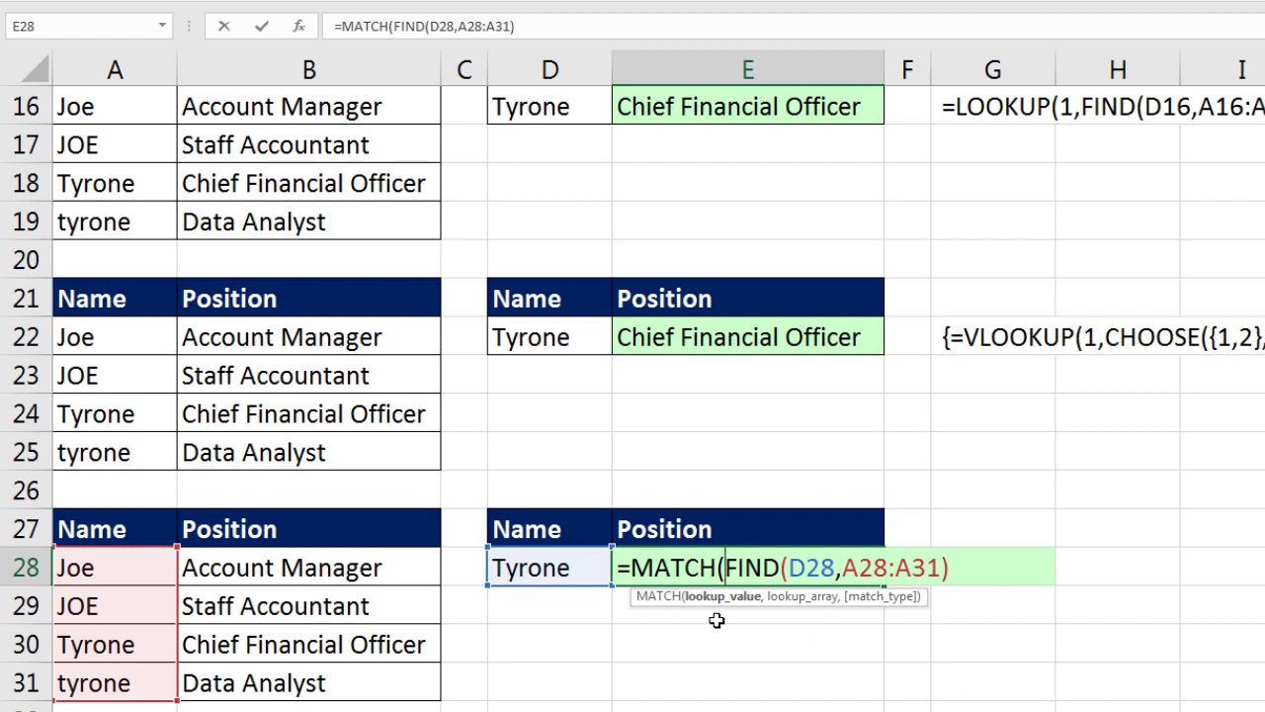
type("1,")
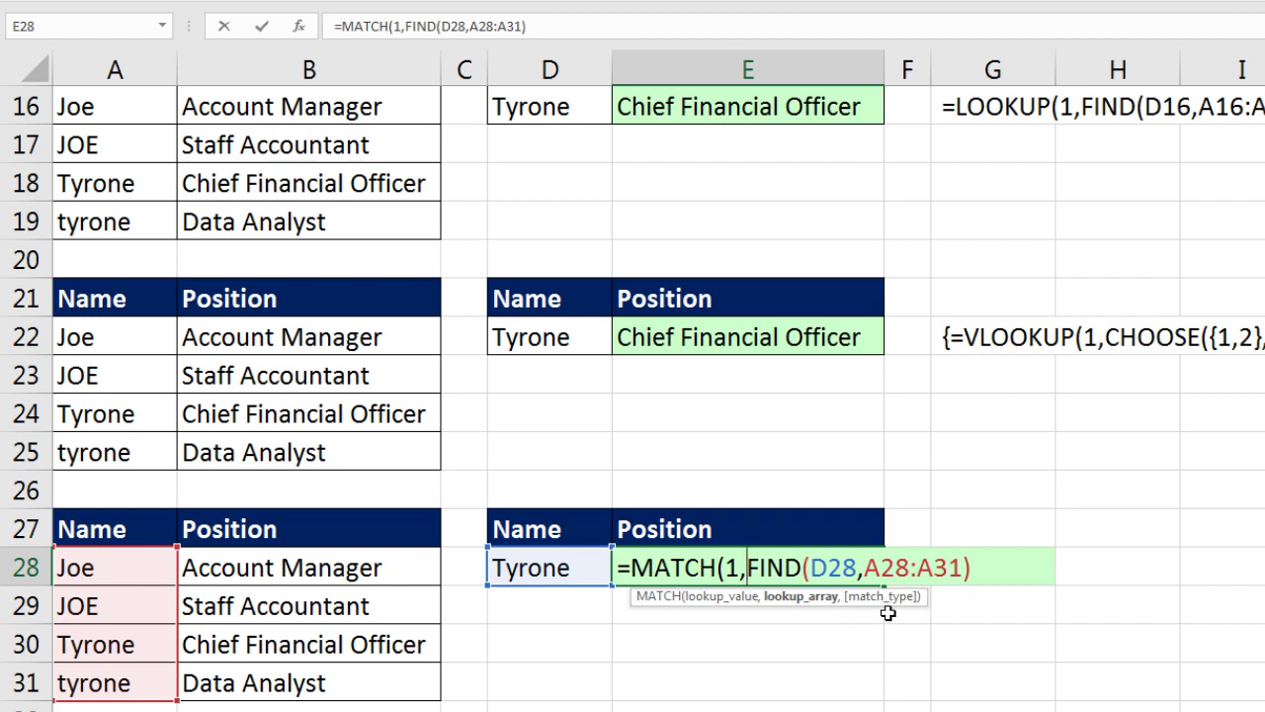
left_click(806, 599)
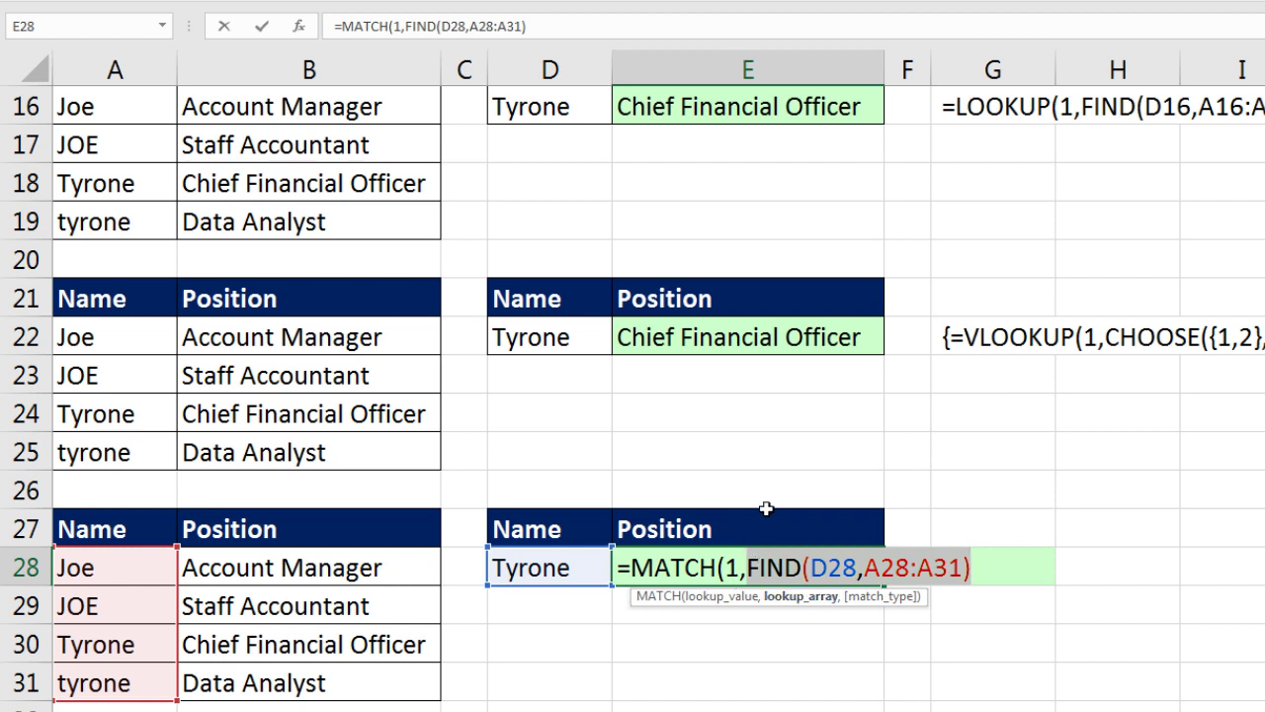
left_click(1006, 568)
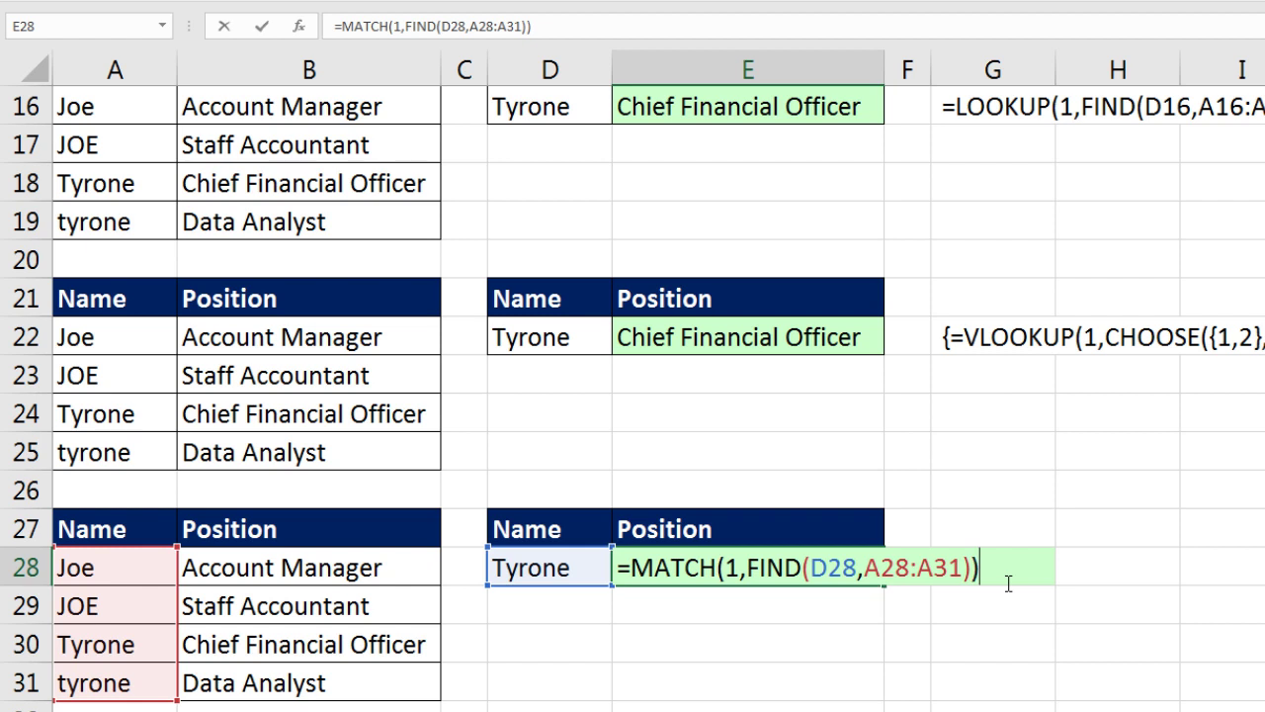
- Preview the evaluated result of E28's =MATCH(1,FIND(D28,A28:A31)) and restore the formula text
key("F9")
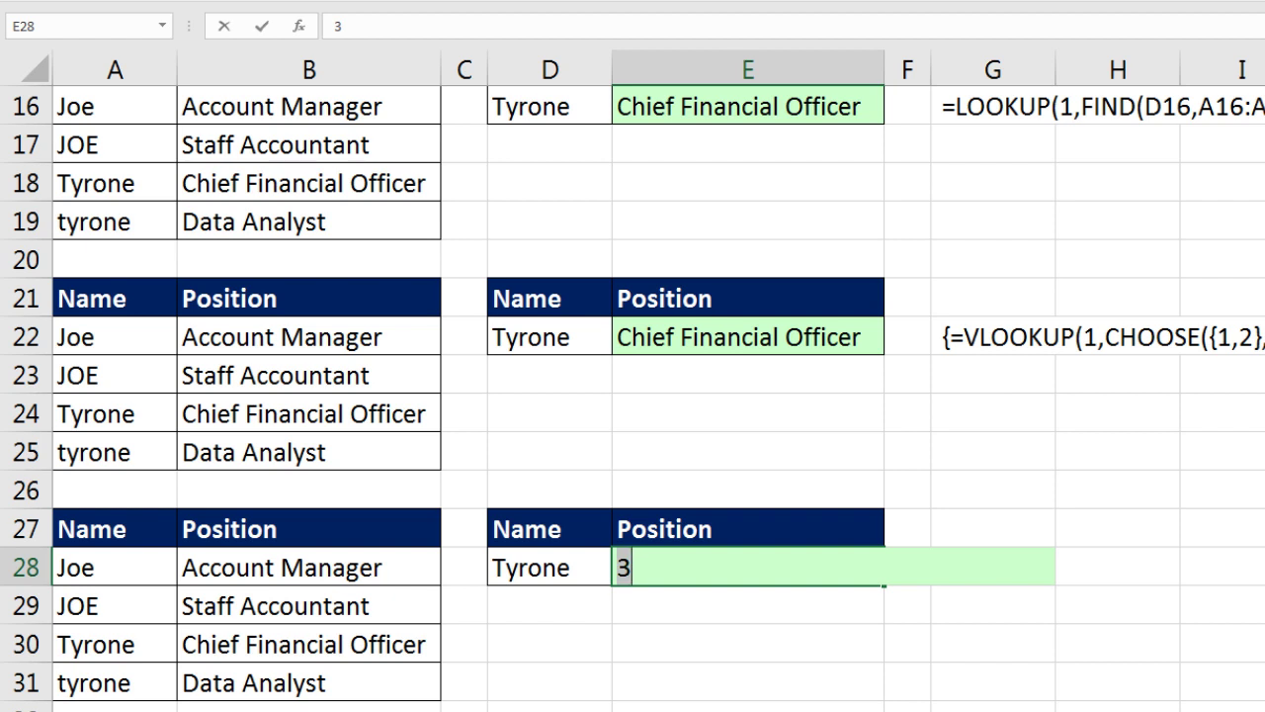
key("ctrl+z")
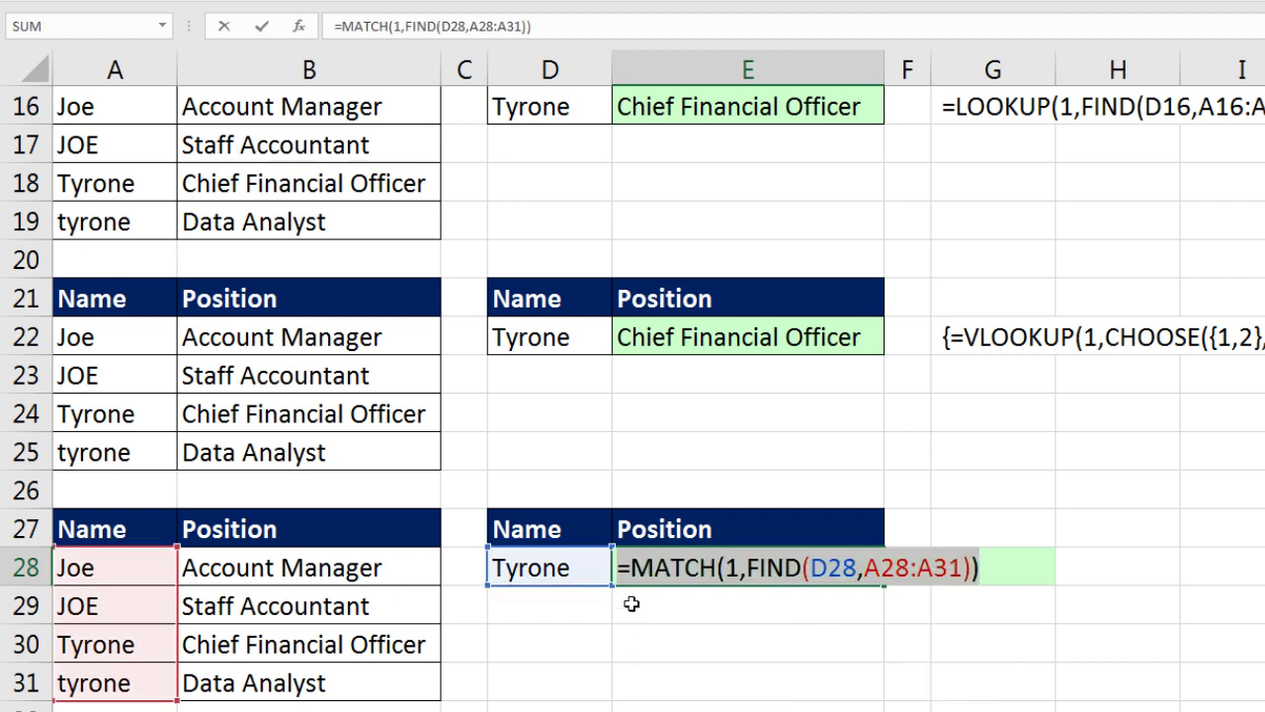
- Wrap E28's MATCH in INDEX over B28:B31 and enter =INDEX(B28:B31,MATCH(1,FIND(D28,A28:A31))) as an array formula
left_click(634, 568)
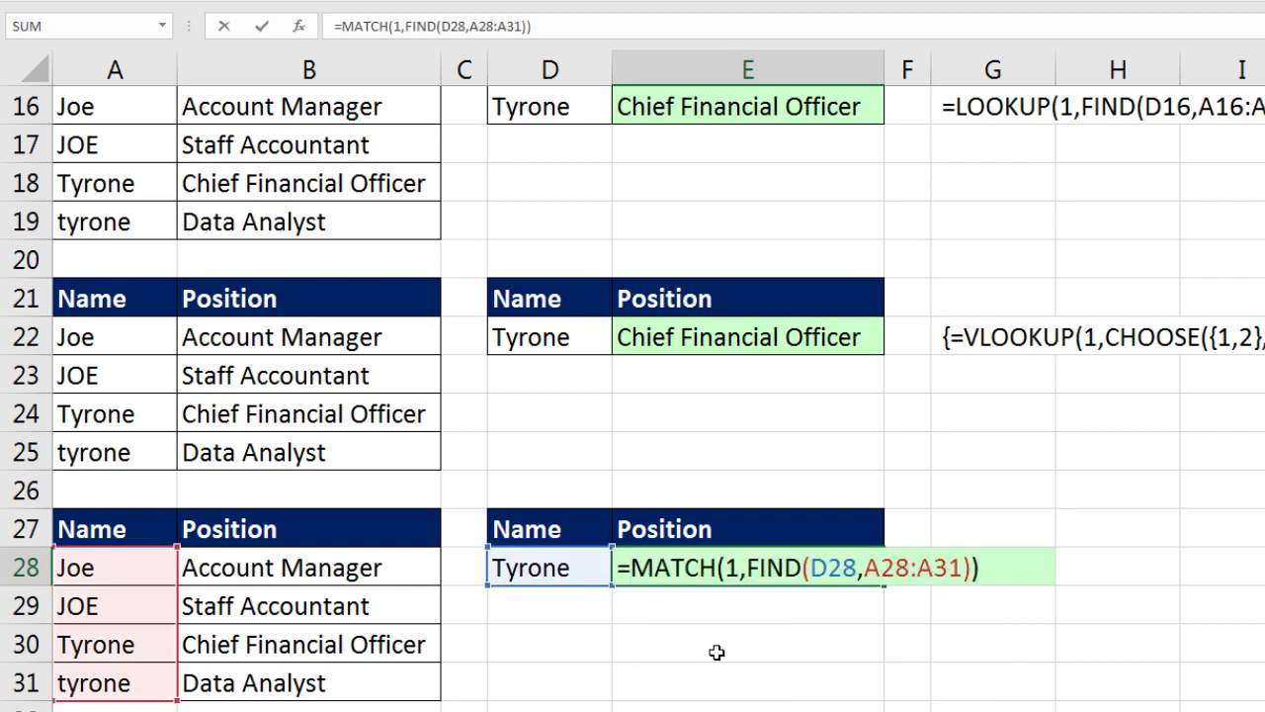
type("in")
key("Tab")
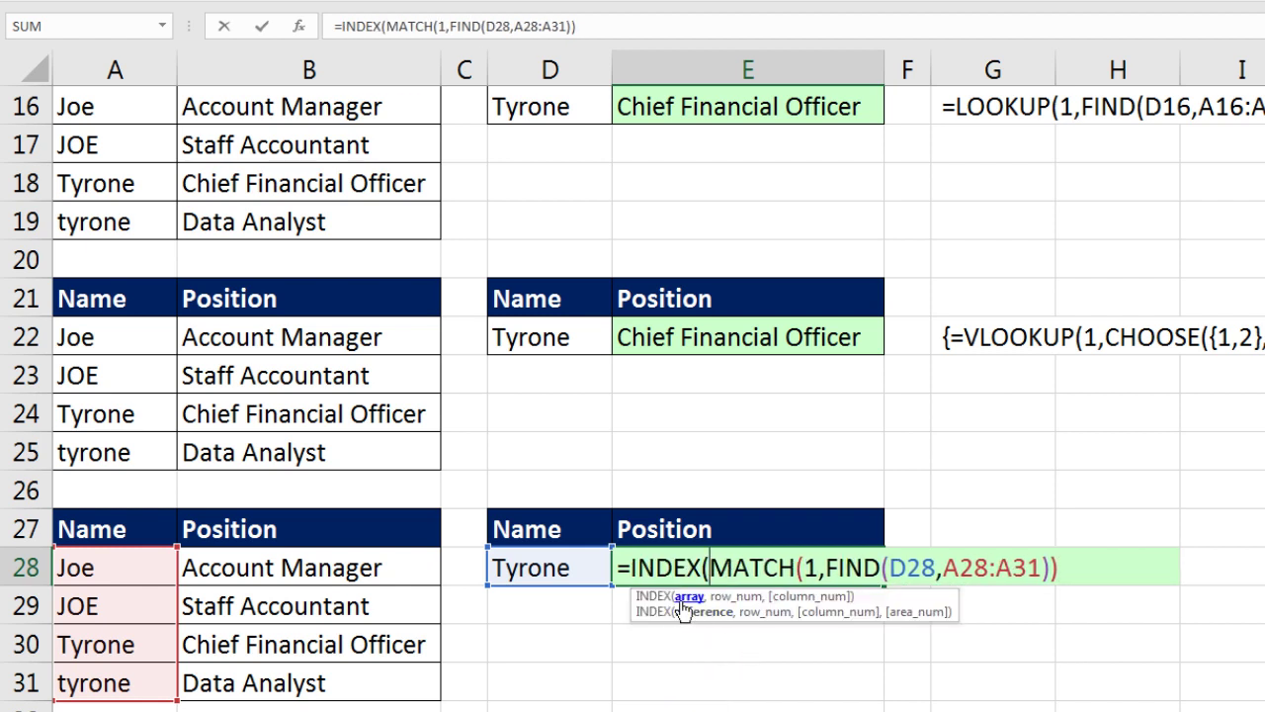
left_click_drag(367, 571, 409, 685)
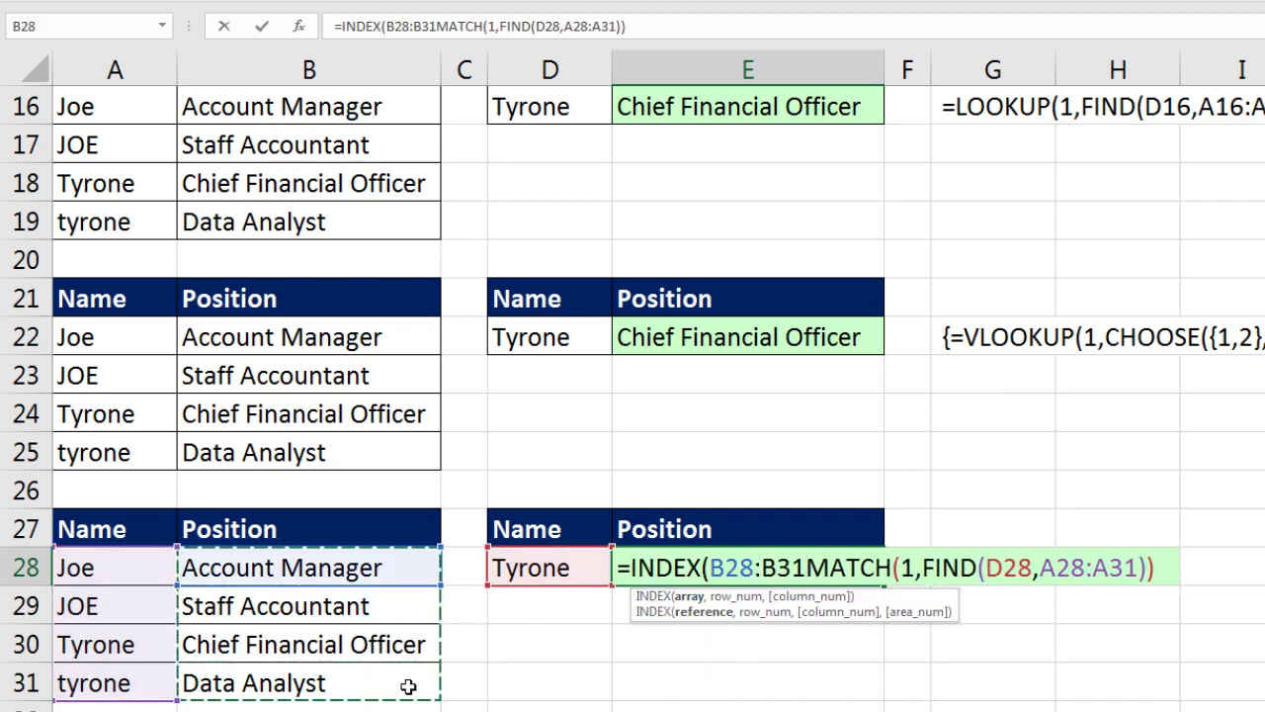
type(",")
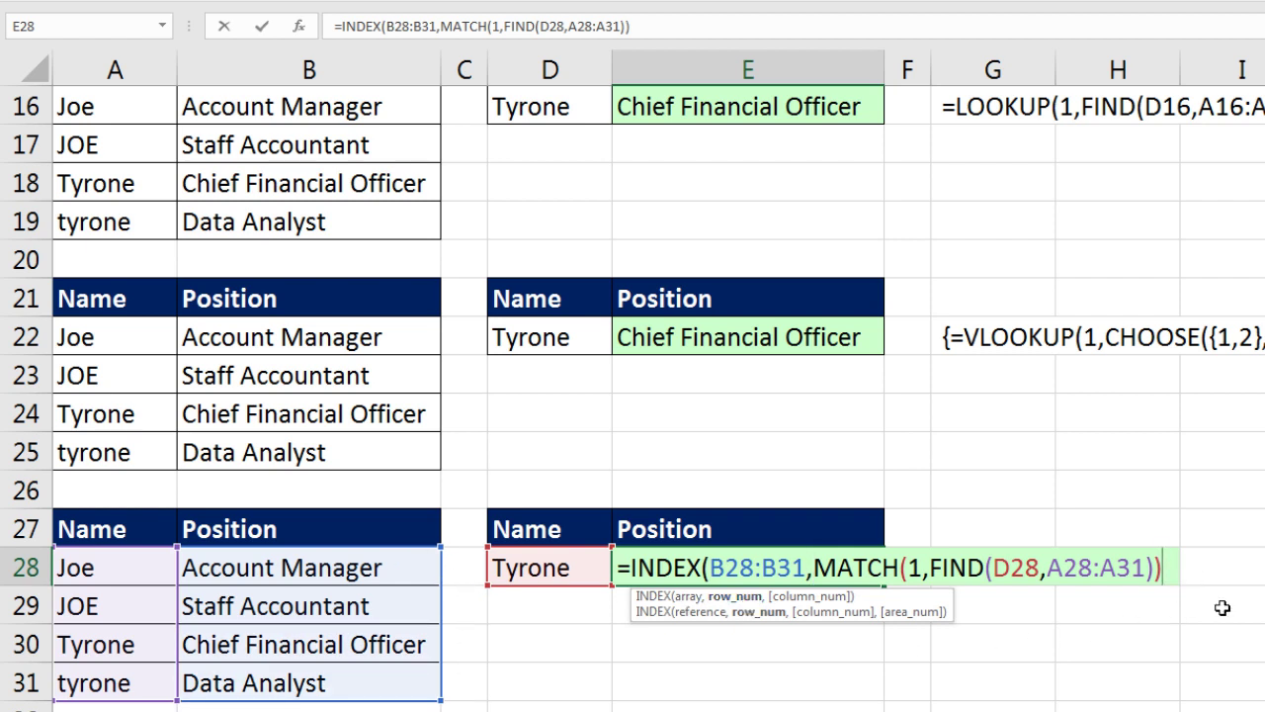
type(")")
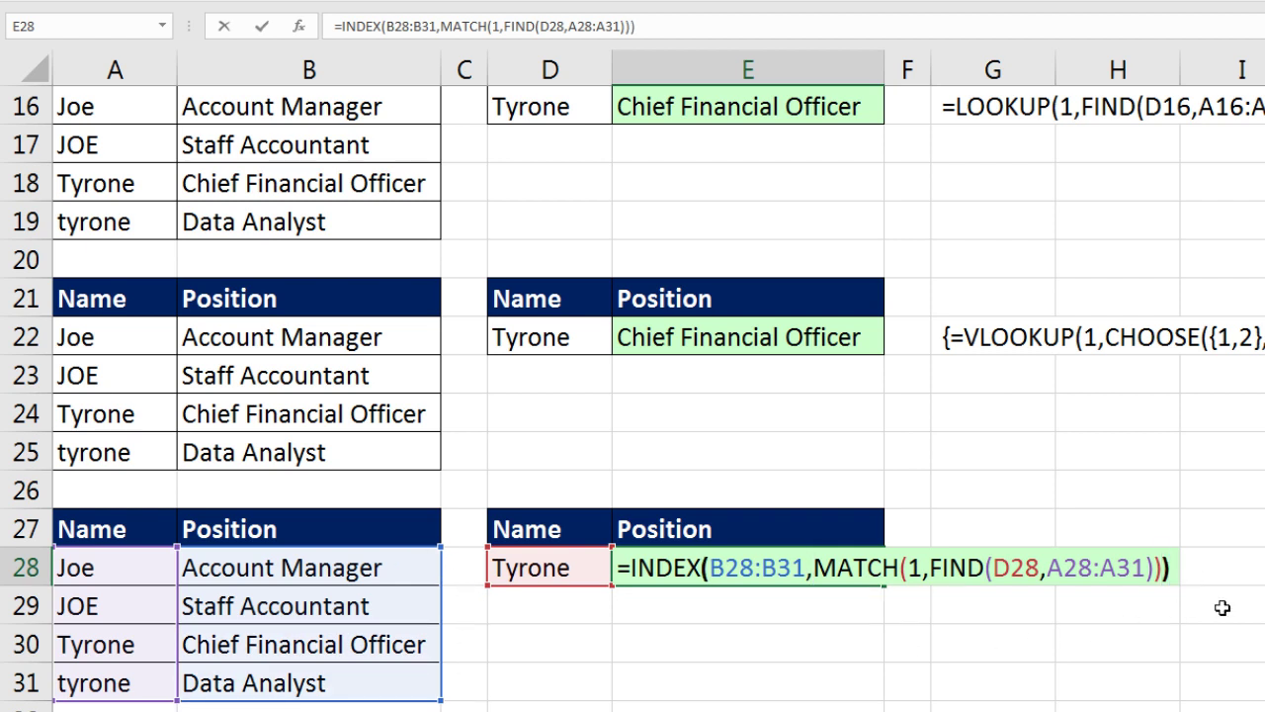
left_click(1079, 566)
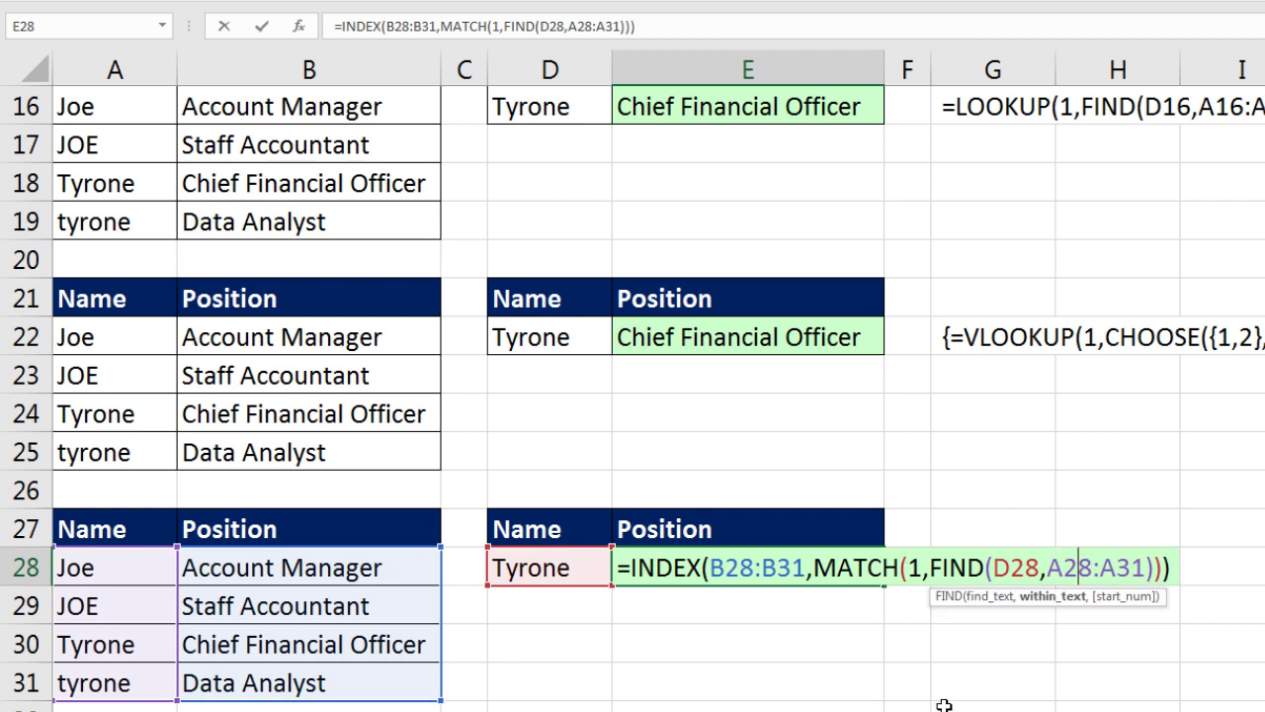
key("ctrl+shift+Return")
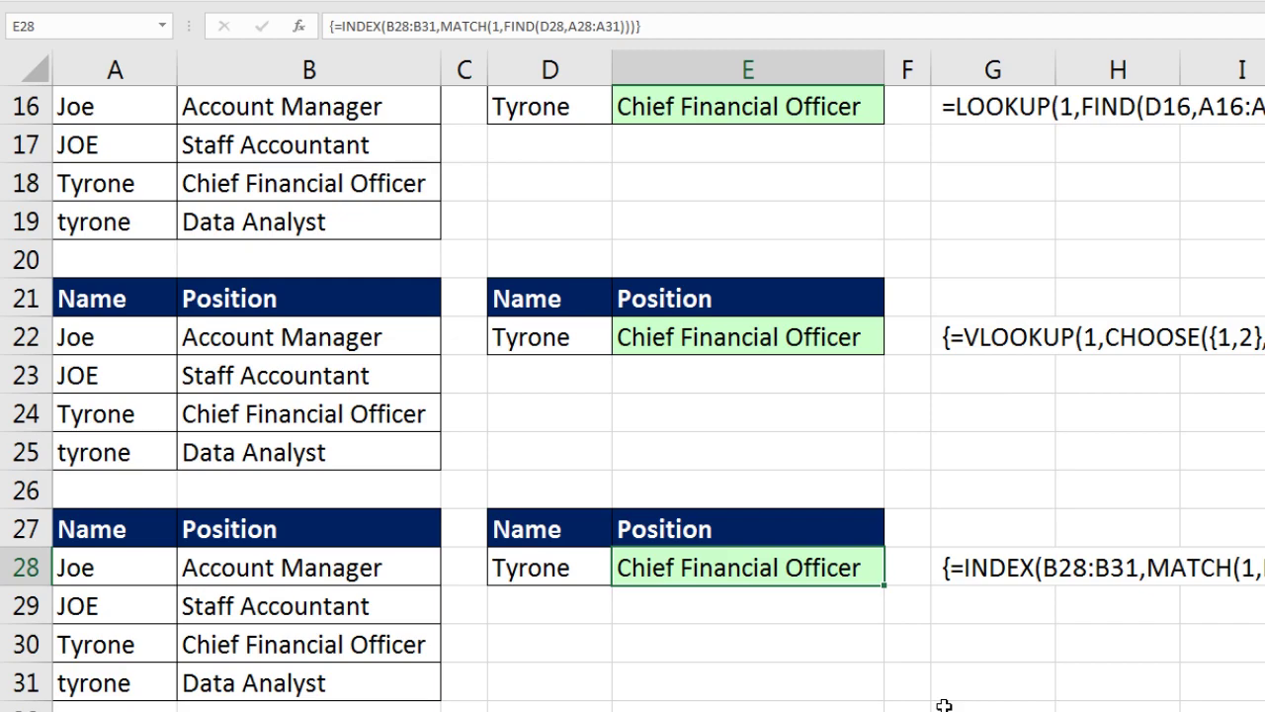
- Review the array argument B28:B31 of INDEX in E28, and re-enter the formula as an array formula
scroll(944, 705, "up", 5)
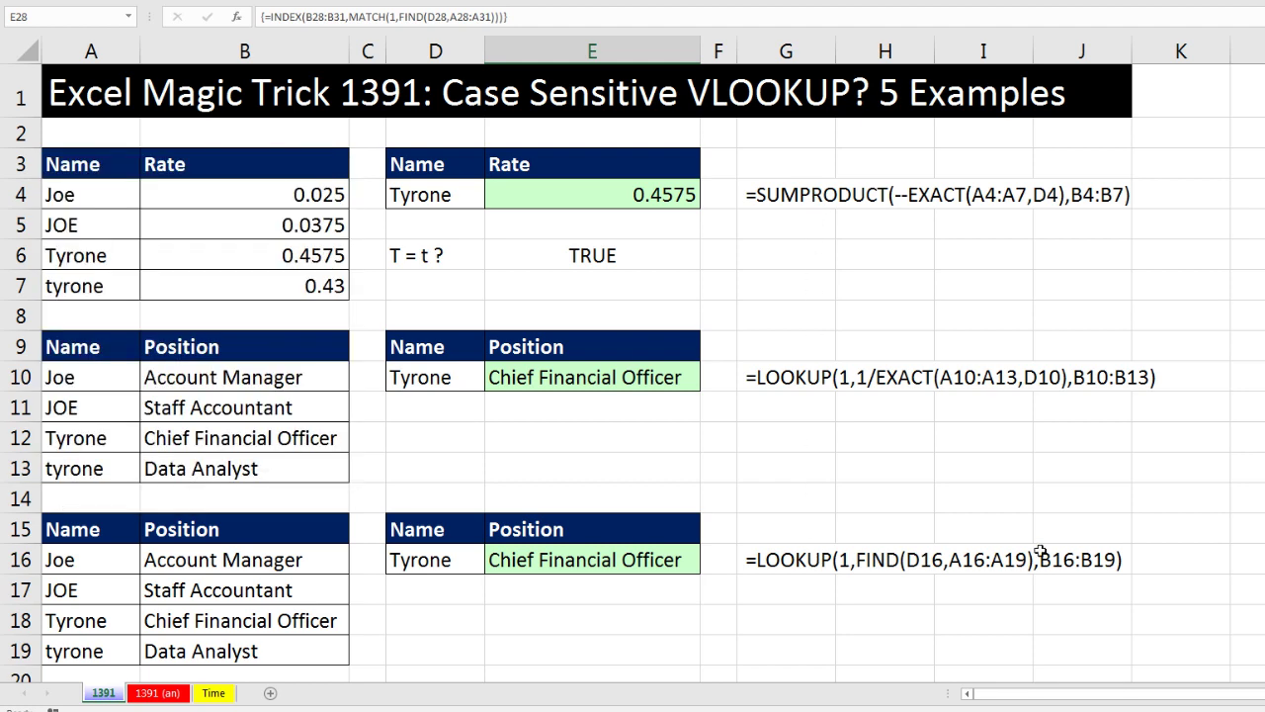
scroll(1121, 560, "down", 5)
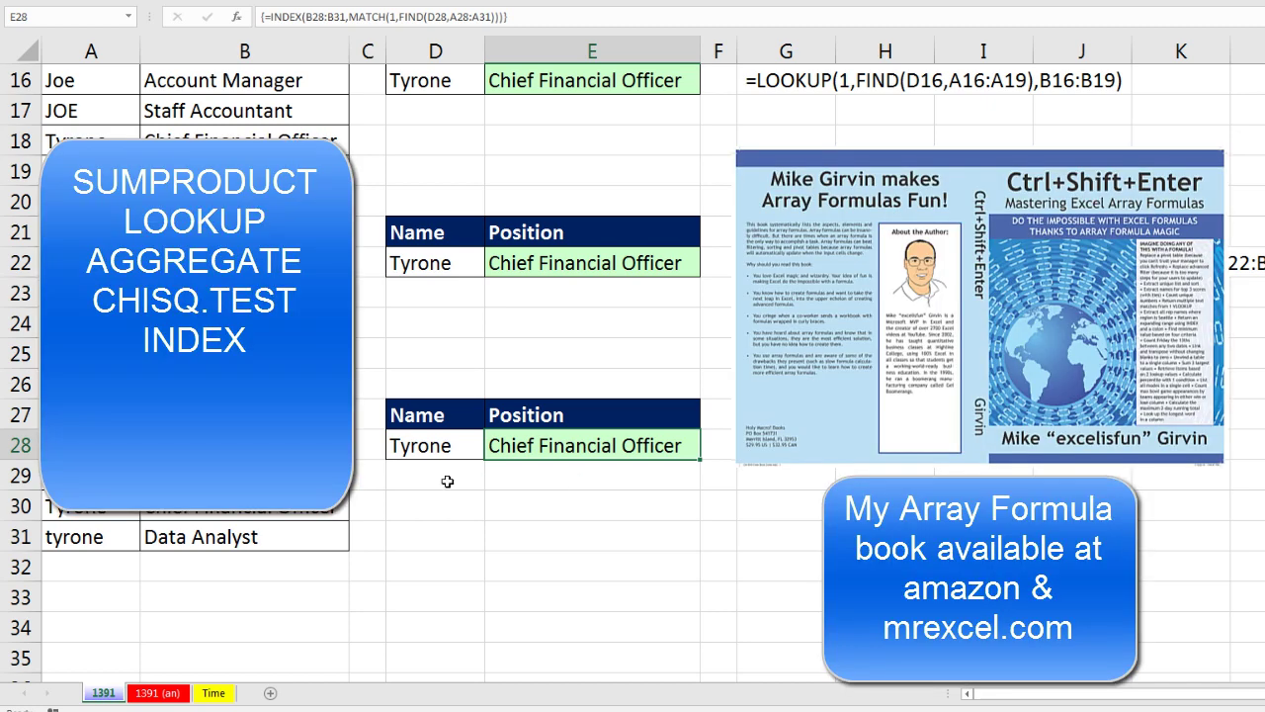
double_click(532, 447)
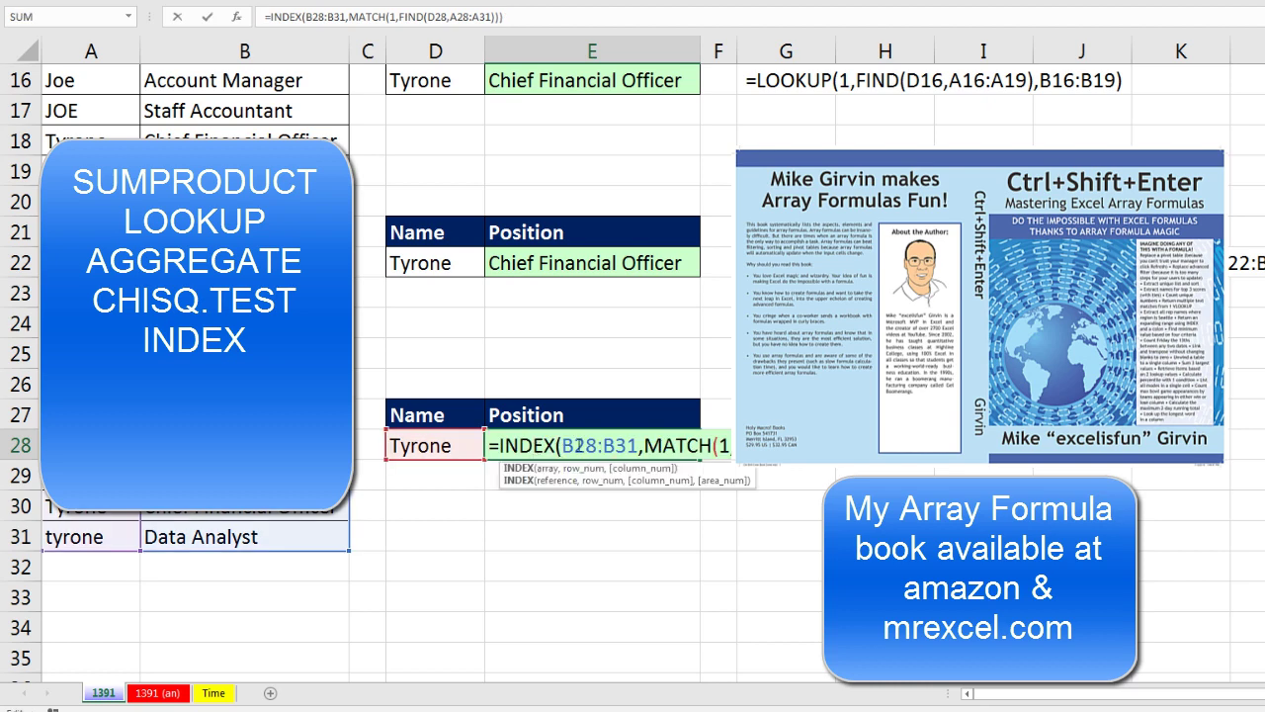
left_click(544, 468)
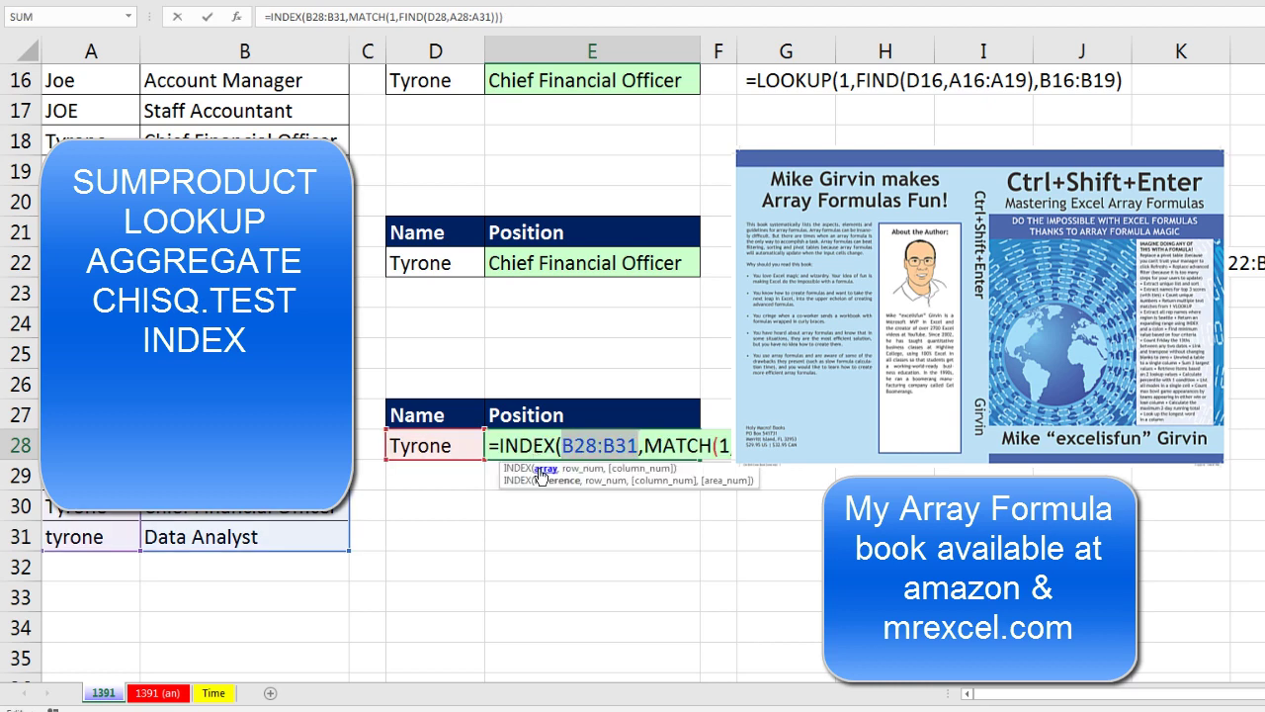
key("ctrl+shift+Return")
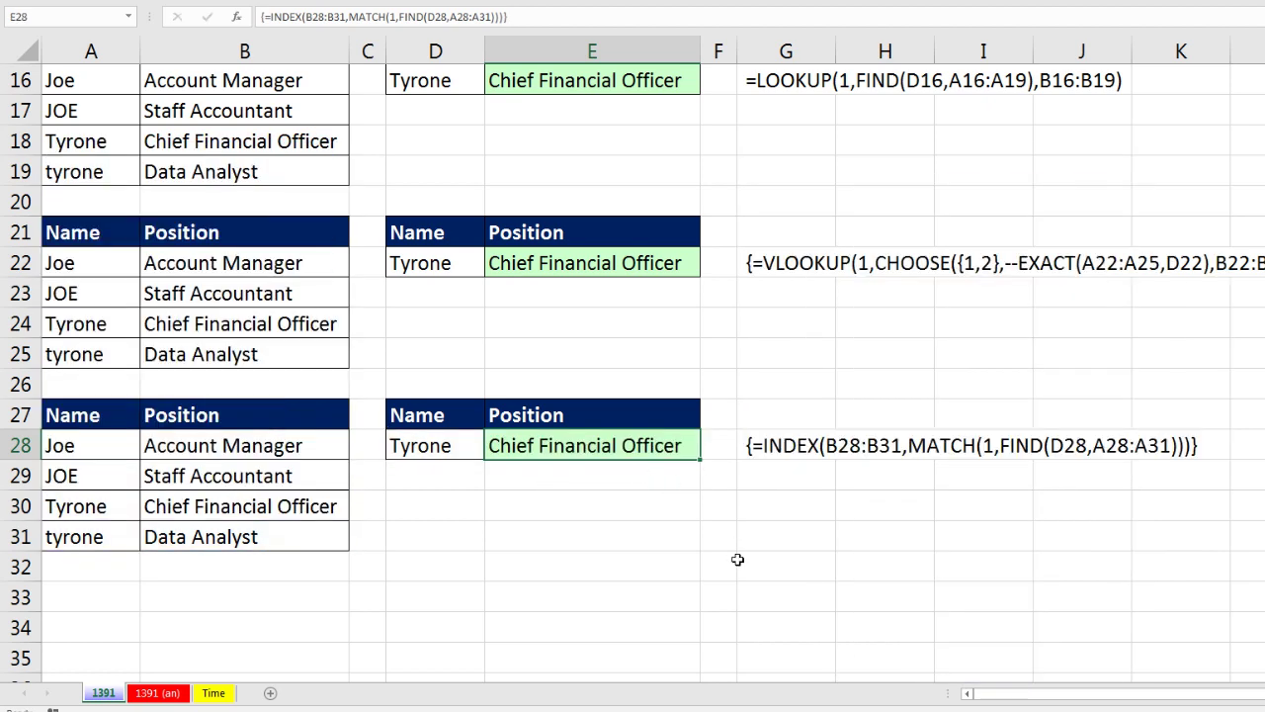
- Review the five case-sensitive lookup formulas on the 1391 sheet and zoom out to show them together
scroll(751, 405, "up", 1)
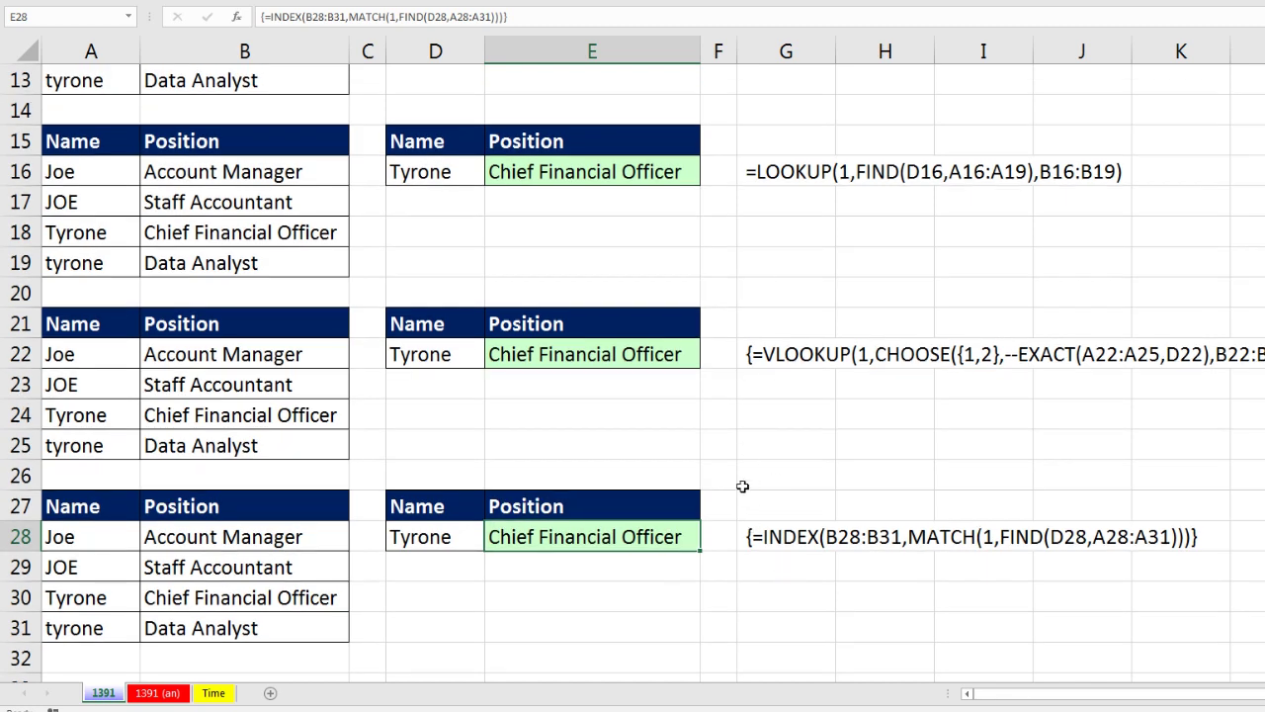
scroll(746, 537, "up", 4)
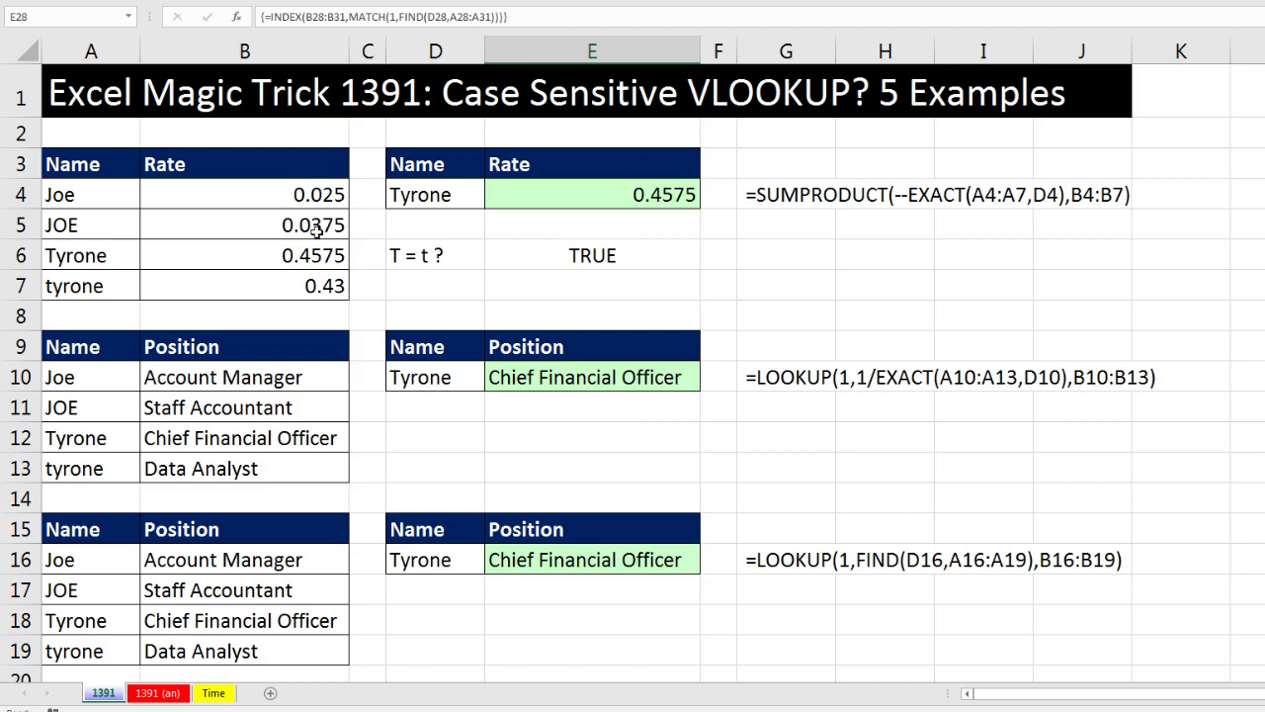
left_click(209, 685)
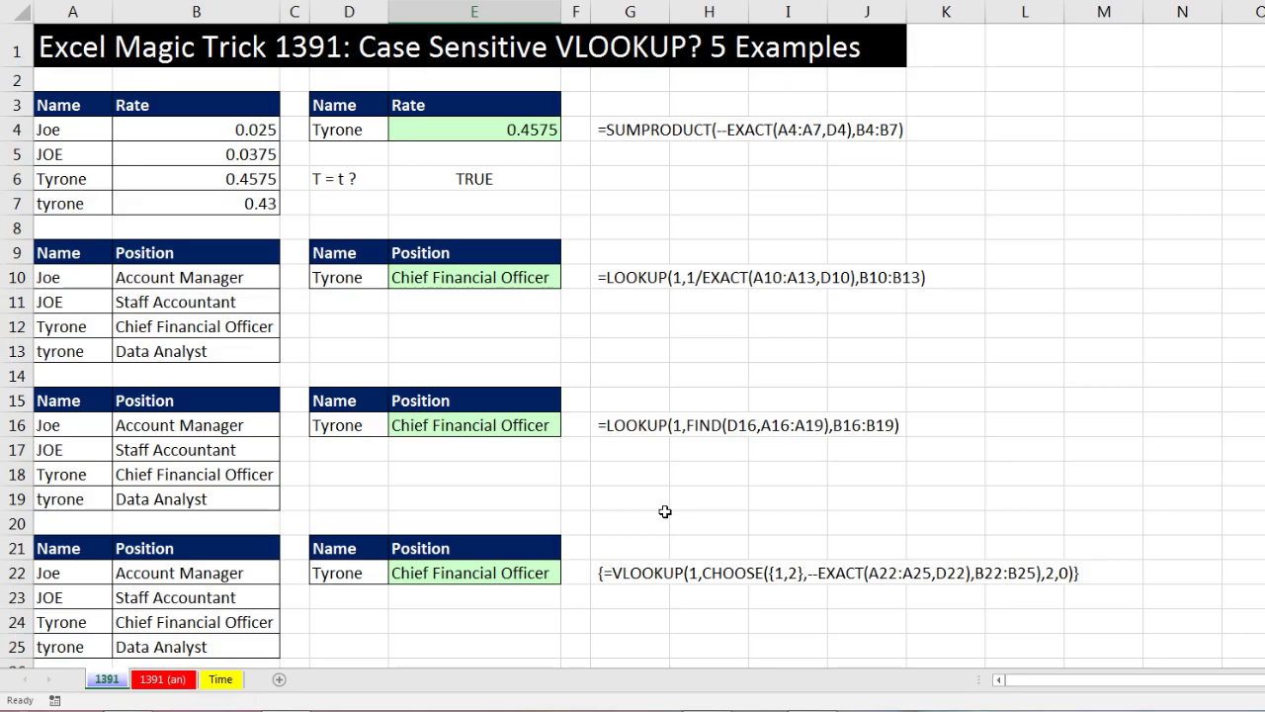
scroll(664, 508, "down", 2)
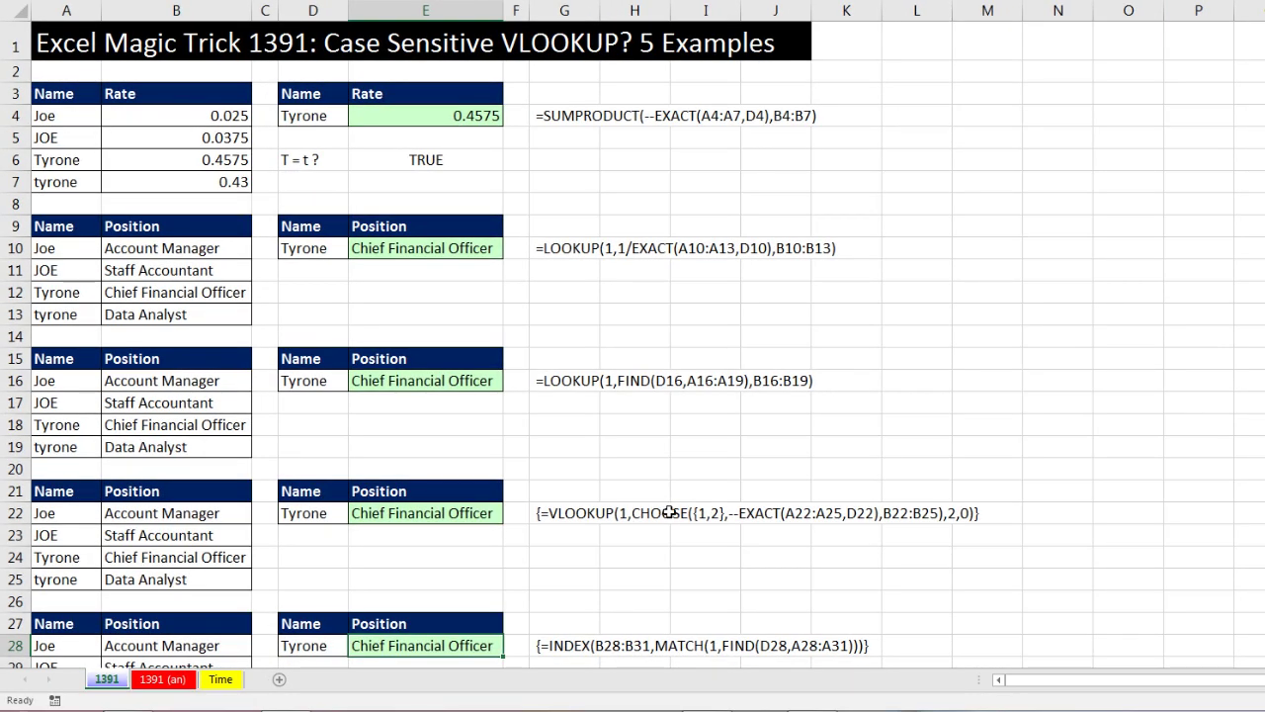